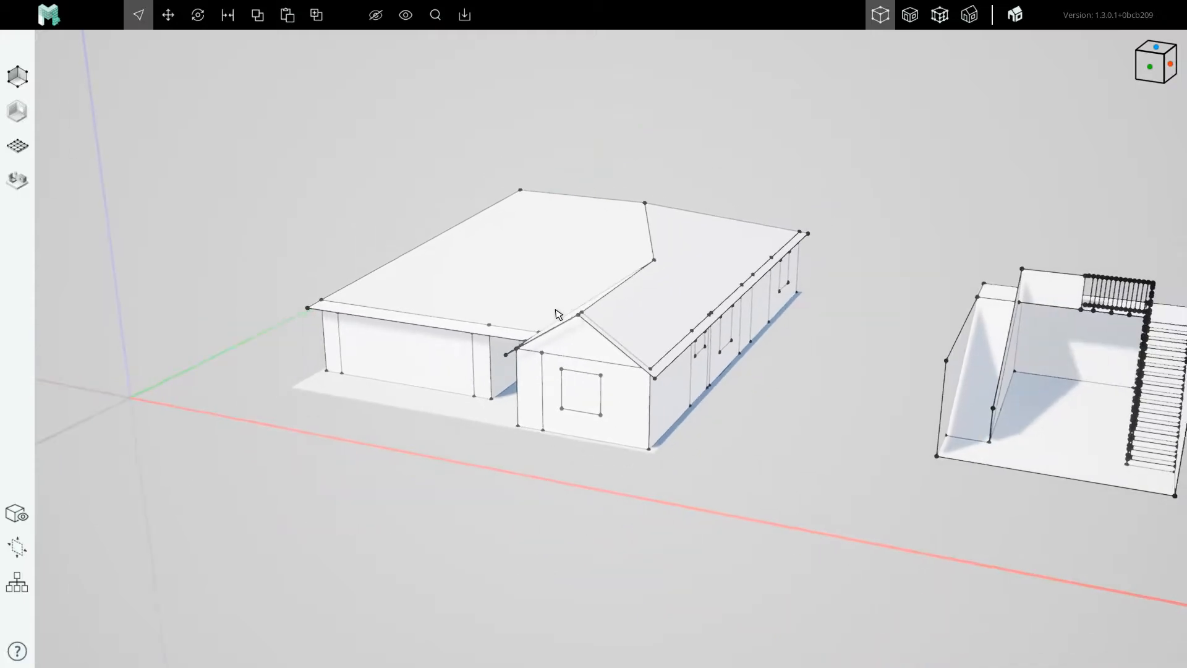
Inspect the stair and ramp model beside the house, checking the dimensions of the sloped ramp plane.
scroll(711, 347, "up", 10)
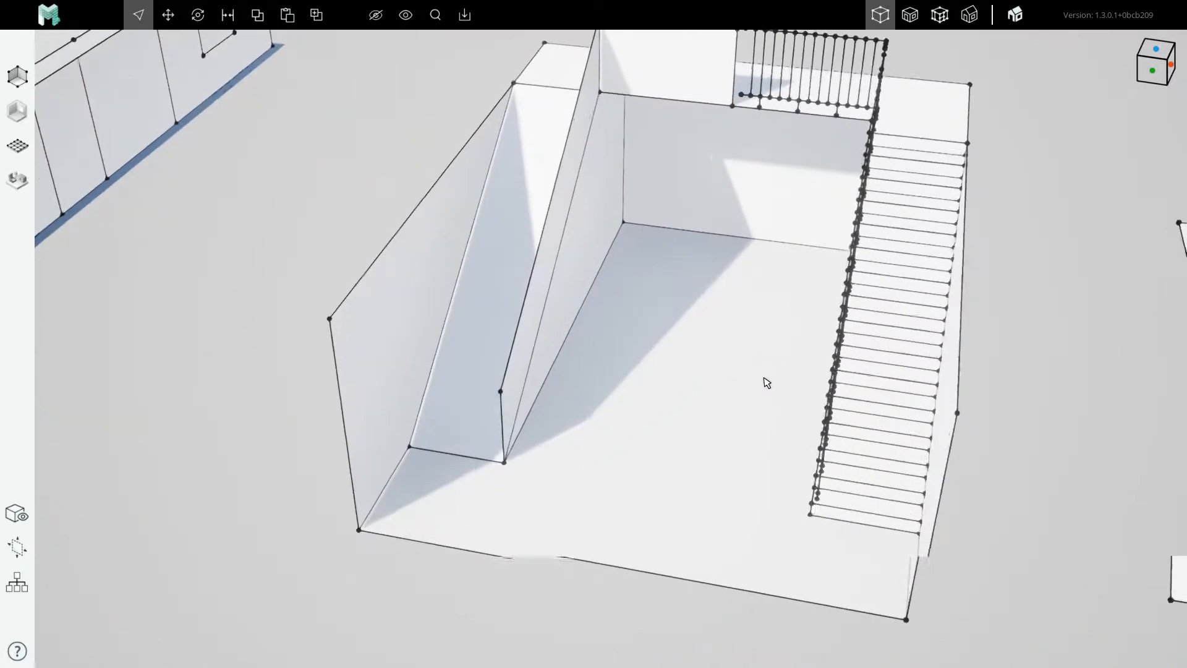
left_click(467, 309)
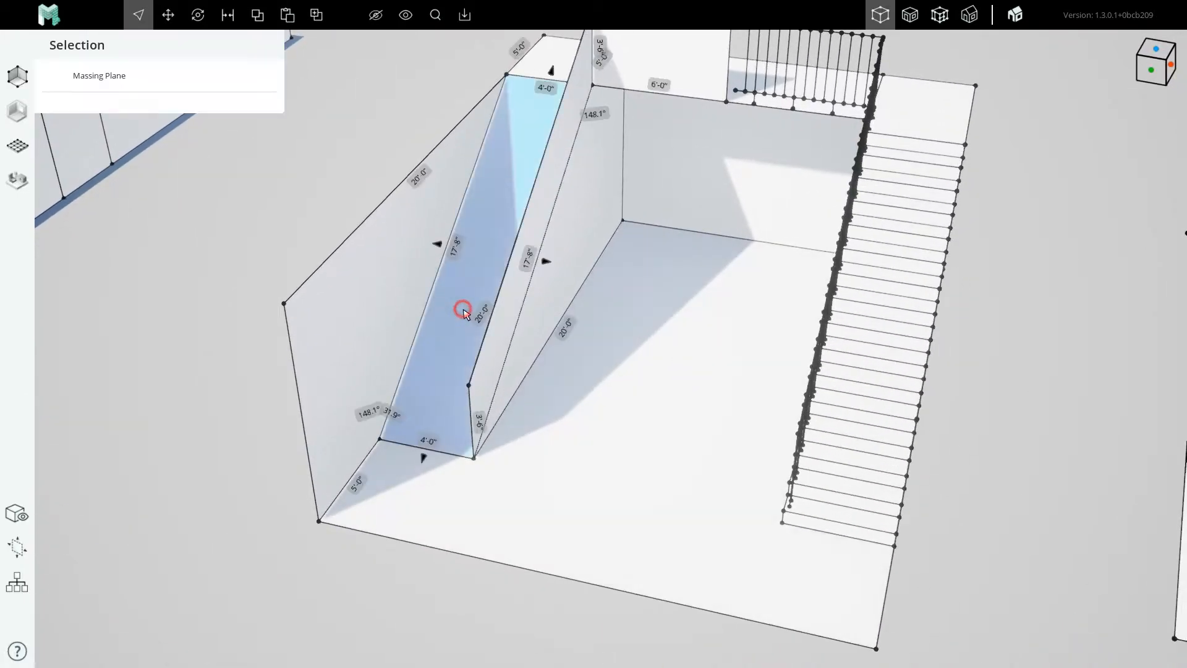
left_click(831, 376)
scroll(858, 381, "down", 8)
left_click(530, 410)
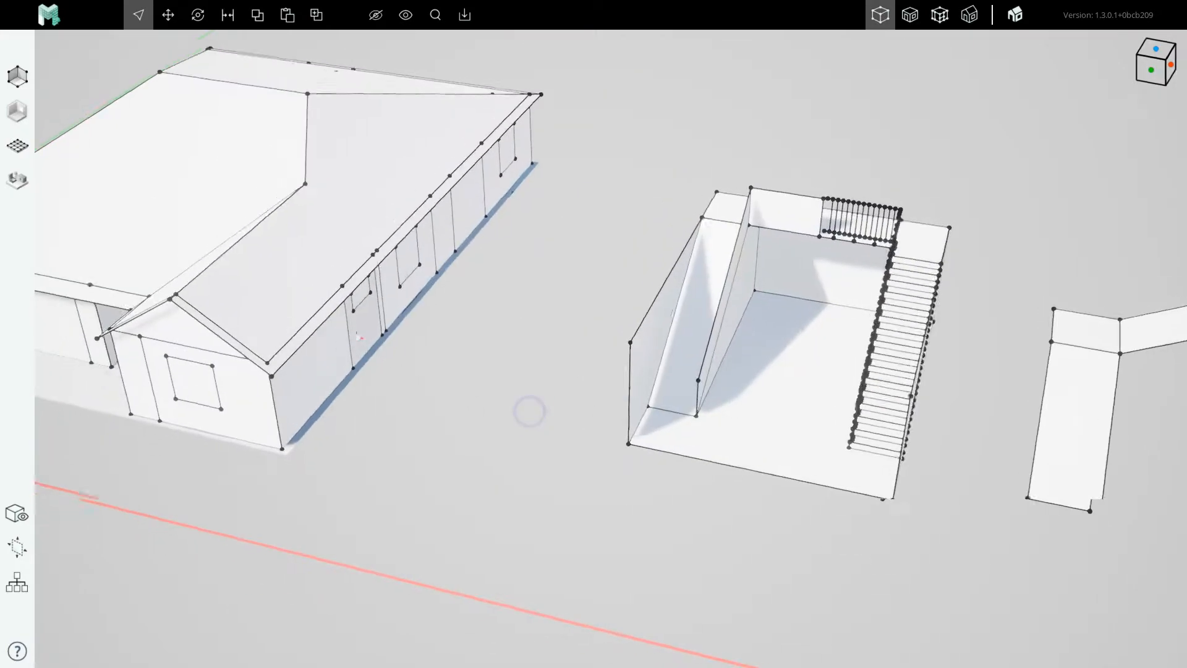
Delete all roof geometry from the house to expose the interior rooms.
scroll(313, 265, "up", 2)
scroll(521, 326, "up", 4)
middle_click_drag(521, 326, 574, 332)
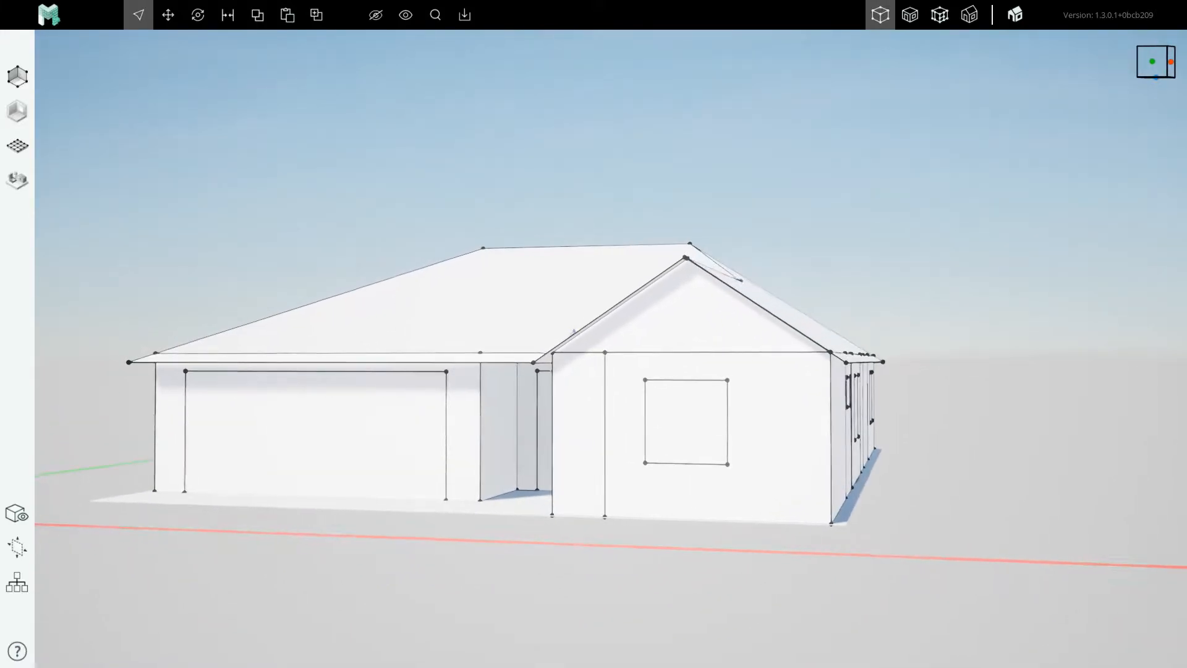
scroll(668, 329, "down", 3)
left_click_drag(209, 220, 911, 356)
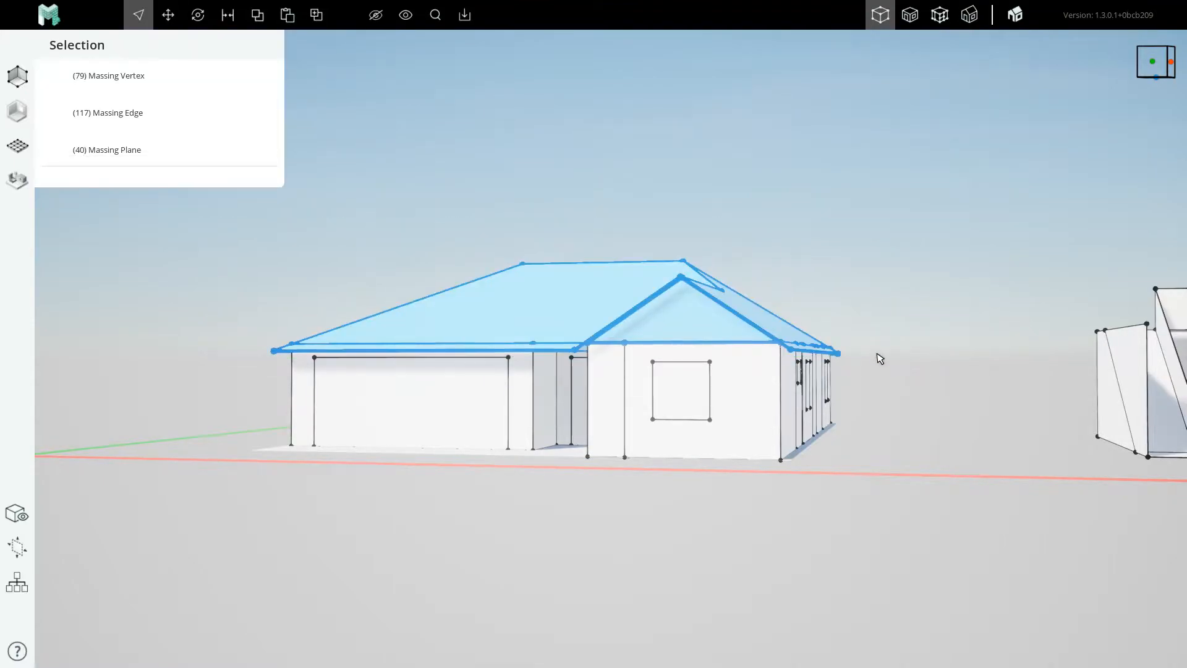
key("Delete")
middle_click_drag(617, 350, 598, 462)
scroll(587, 564, "up", 5)
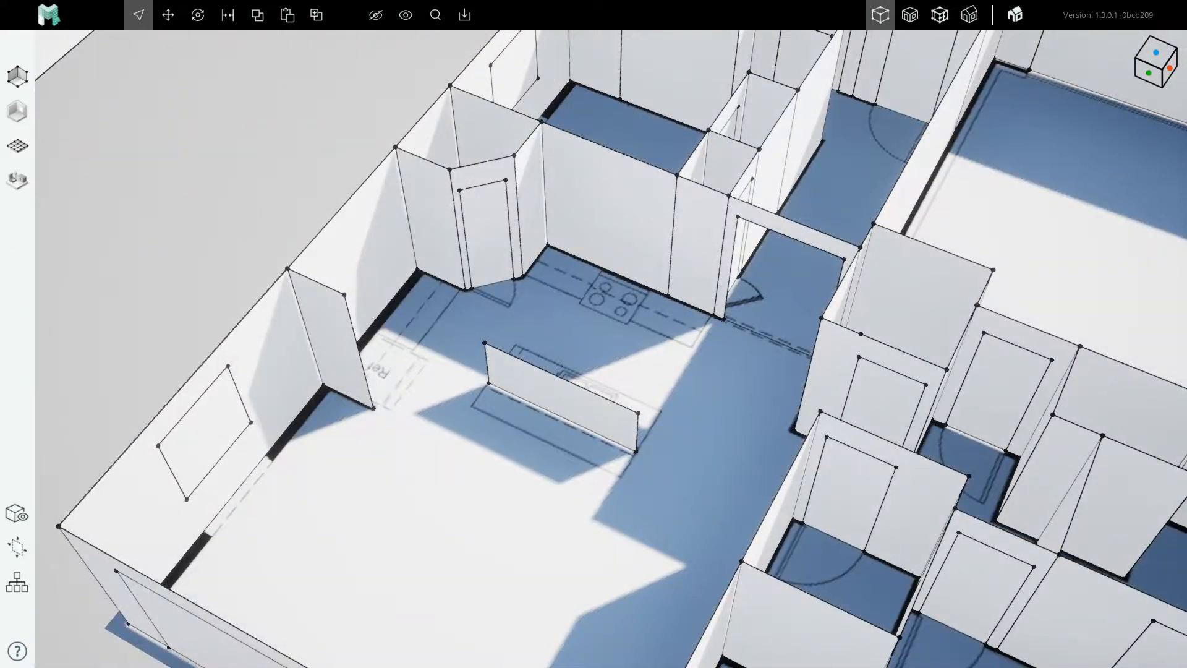
Look through the Massing Graph, Separator, Surface Graph and Attachment tool sets.
left_click(19, 180)
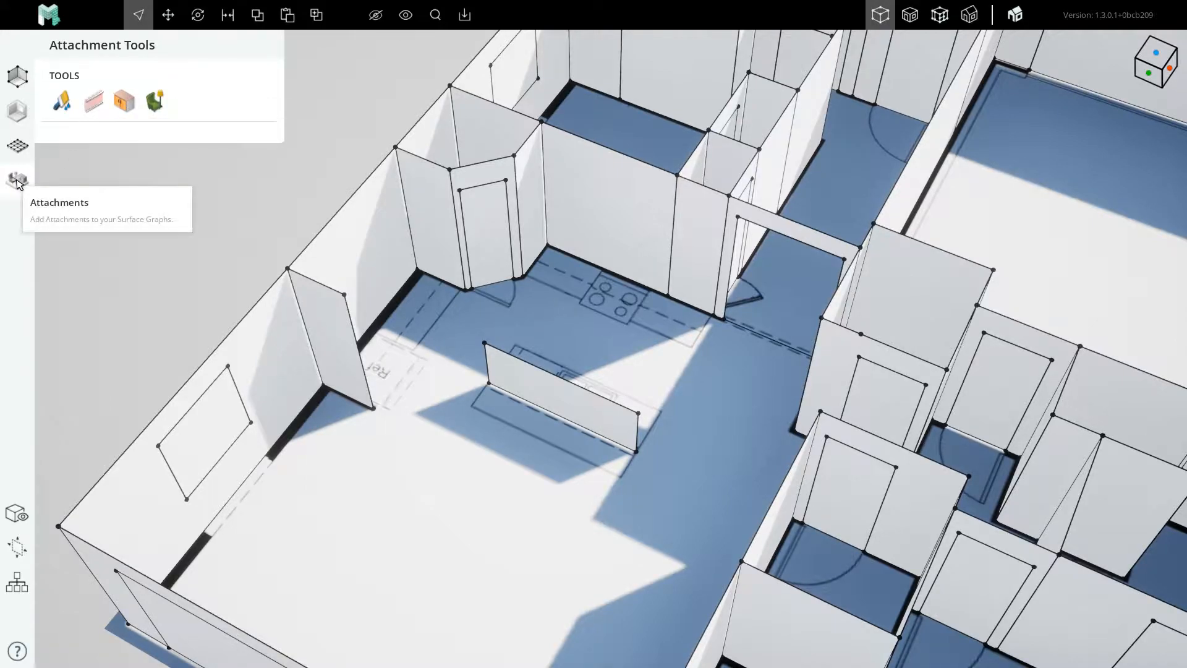
left_click(18, 80)
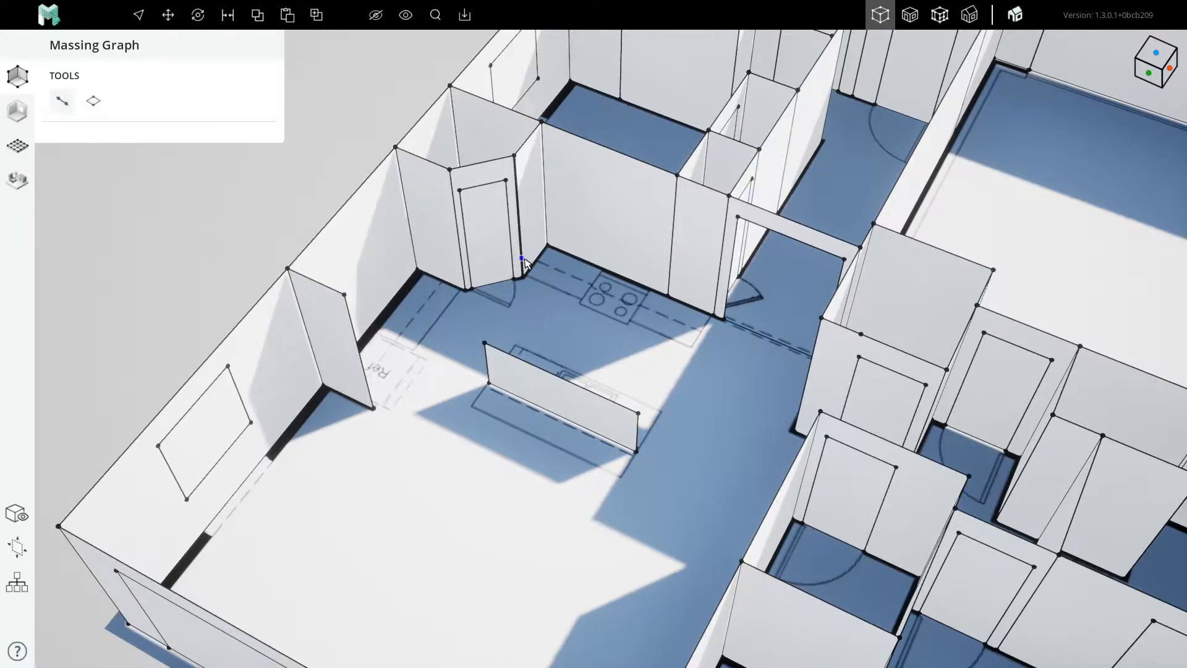
middle_click_drag(550, 324, 644, 267)
scroll(644, 268, "up", 4)
scroll(404, 343, "down", 3)
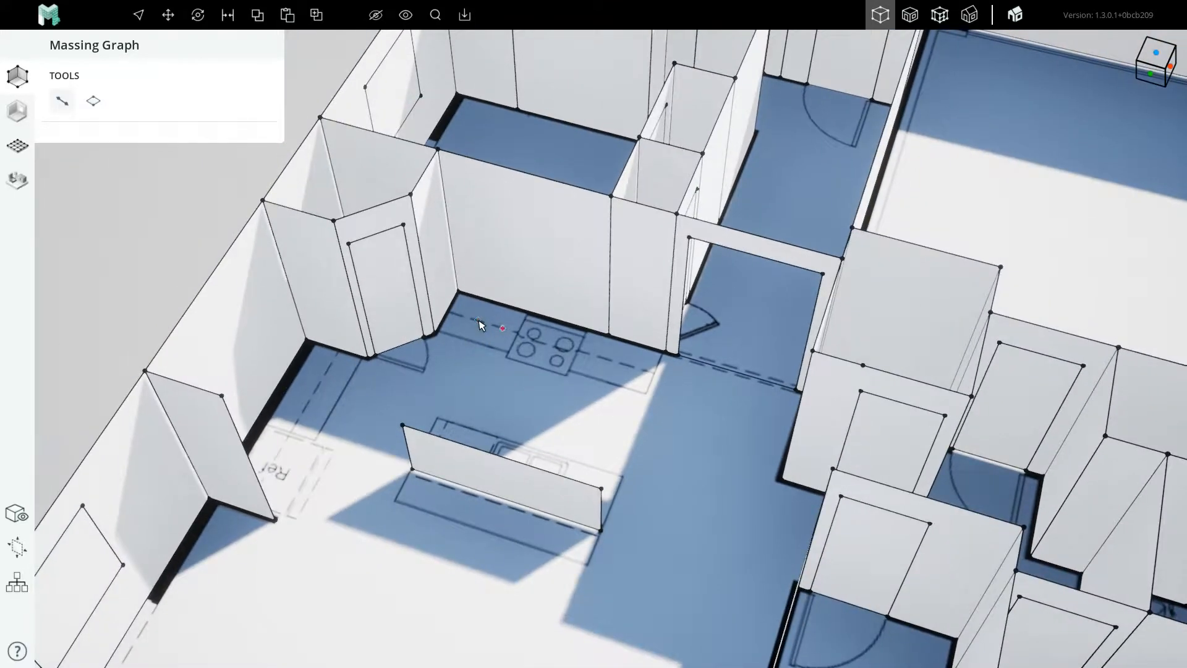
middle_click_drag(521, 377, 564, 369)
scroll(560, 370, "up", 3)
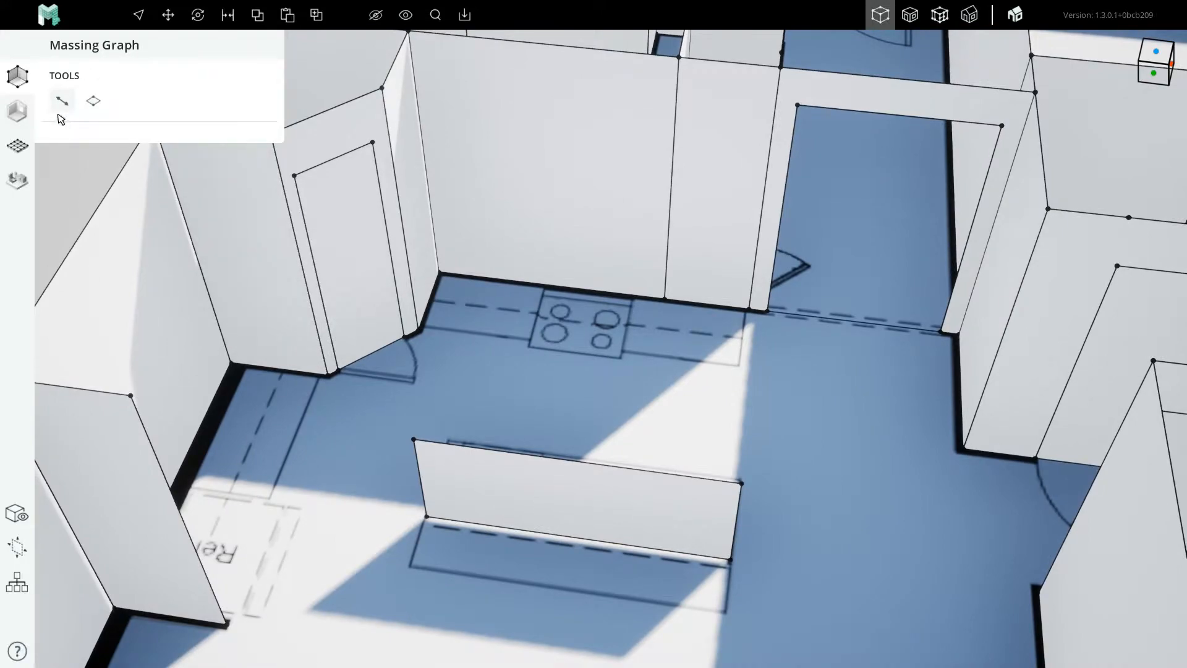
left_click(17, 181)
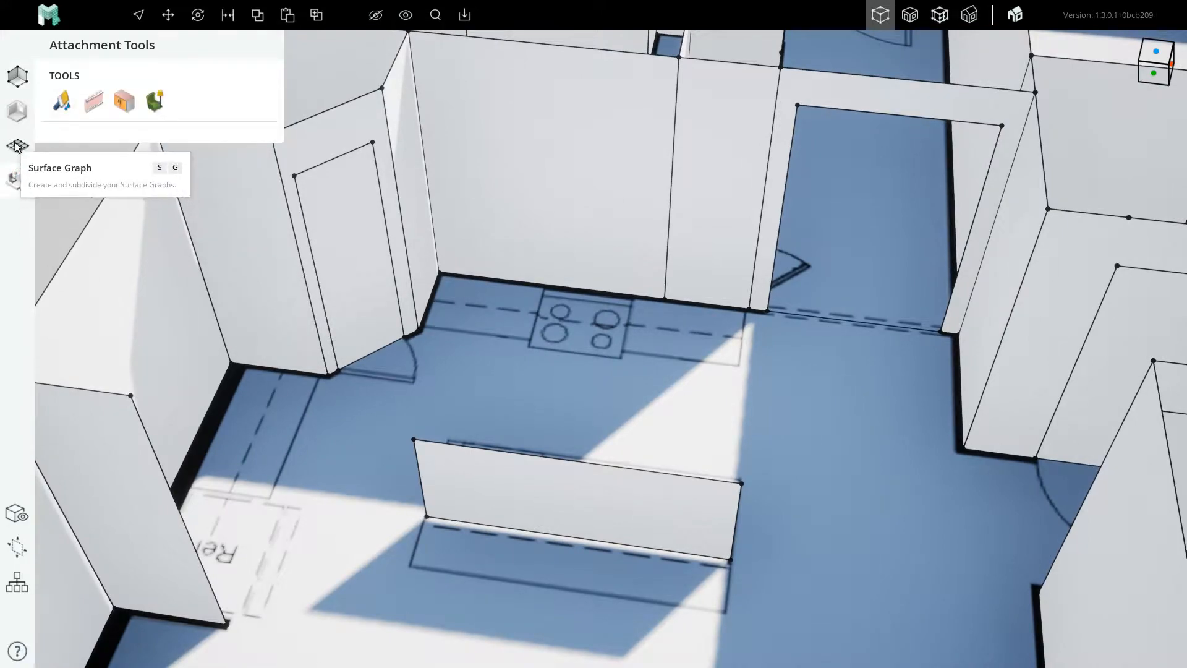
left_click(17, 147)
left_click(19, 184)
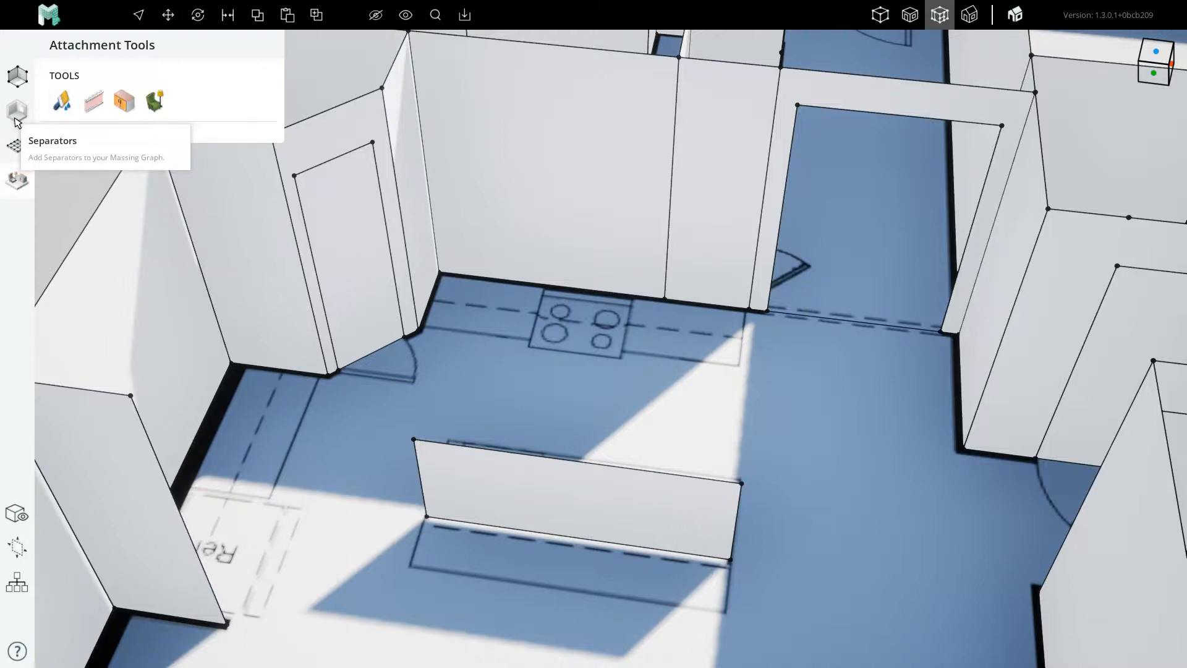
left_click(17, 118)
left_click(18, 76)
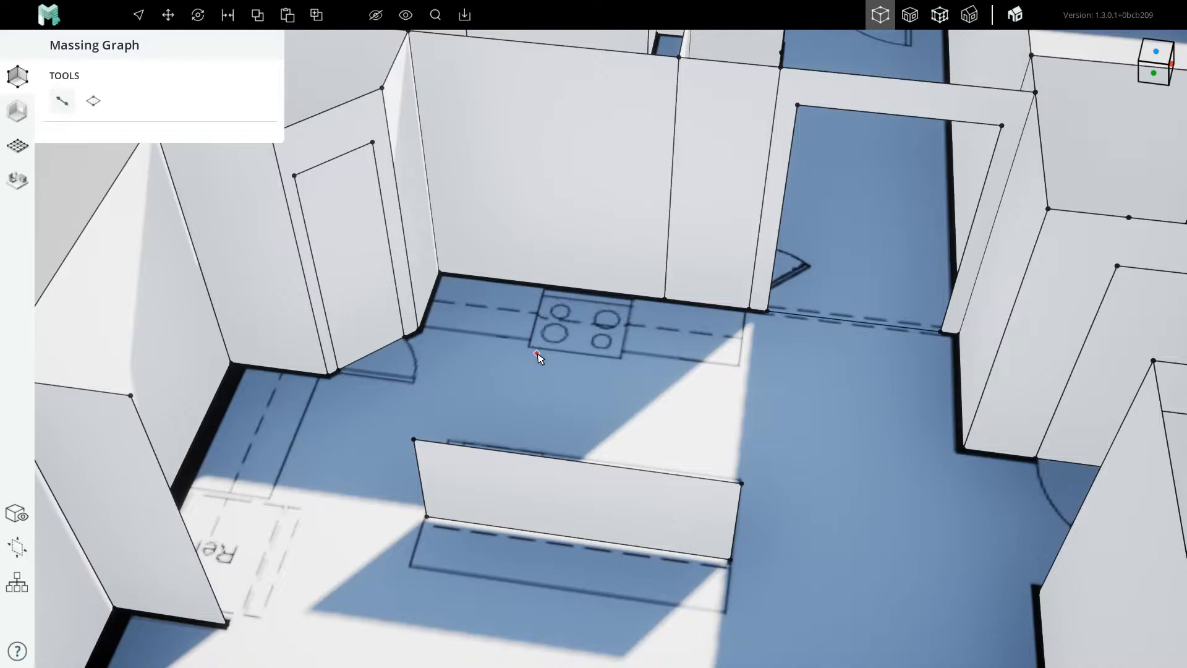
Examine the kitchen area on the floor plan underlay, including the cooktop, island and refrigerator outlines.
mouse_move(538, 358)
middle_mouse_down()
mouse_move(567, 347)
mouse_move(556, 377)
mouse_move(513, 363)
mouse_move(521, 373)
mouse_move(536, 353)
middle_mouse_up()
scroll(497, 362, "down", 3)
scroll(495, 394, "up", 3)
scroll(535, 354, "down", 3)
scroll(544, 506, "up", 3)
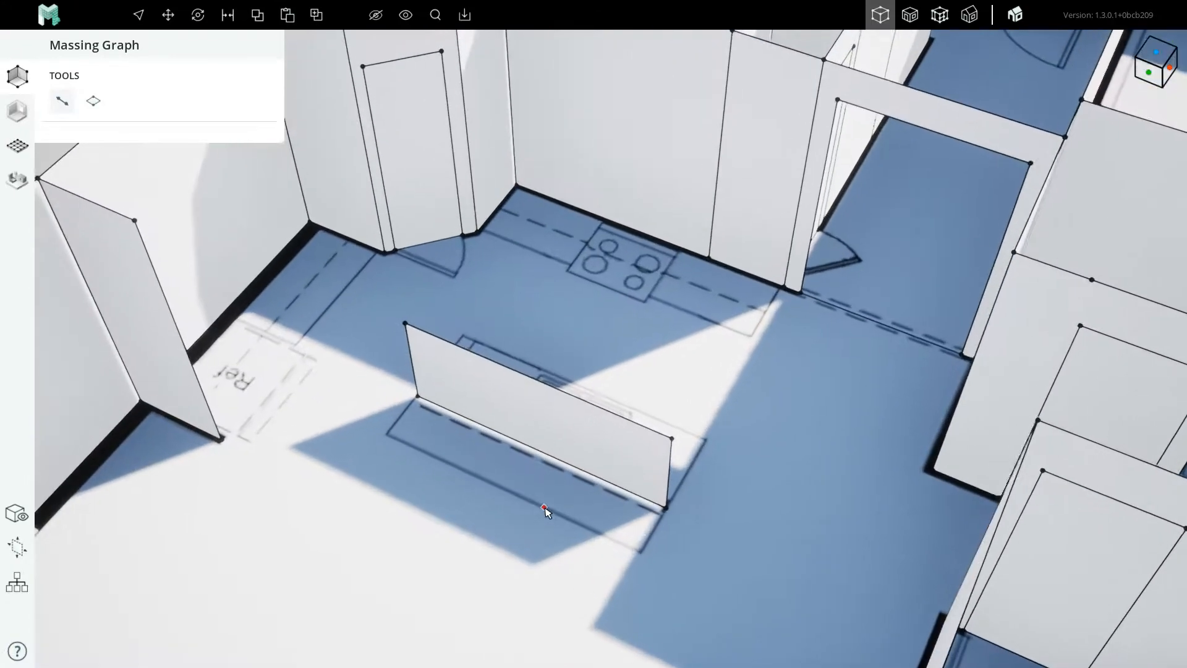
scroll(524, 487, "down", 3)
scroll(527, 384, "up", 2)
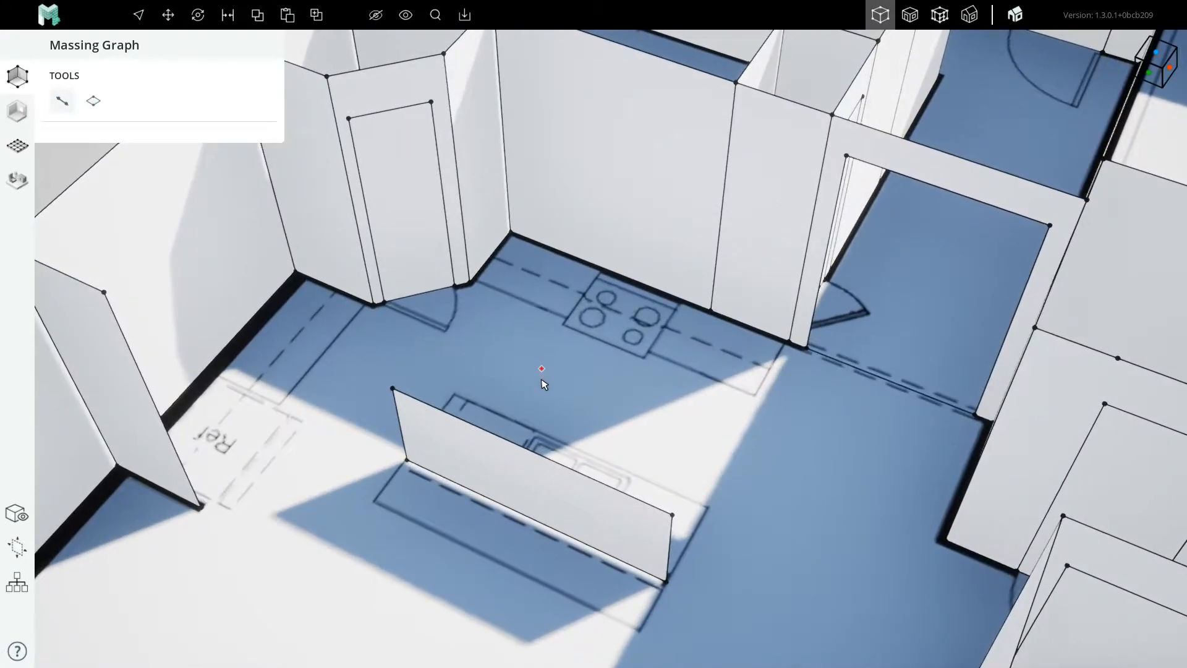
scroll(544, 435, "down", 5)
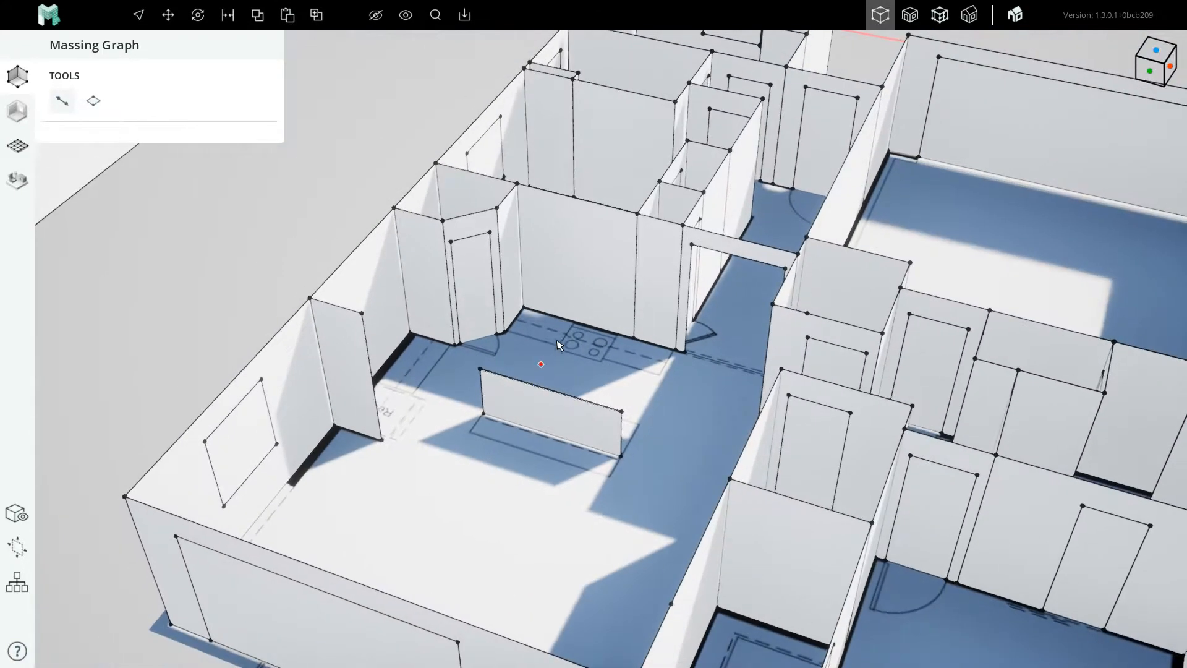
scroll(543, 402, "up", 5)
Hide the floor plan underlay beneath the house's walls.
key("Escape")
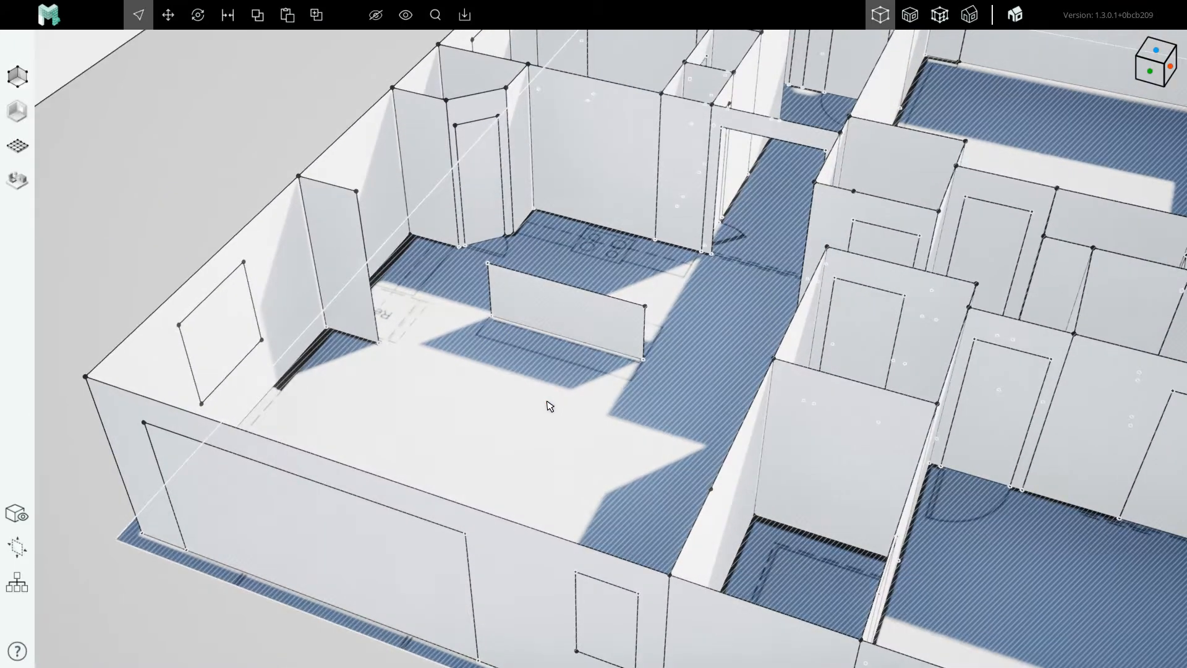
left_click(547, 403)
key("Escape")
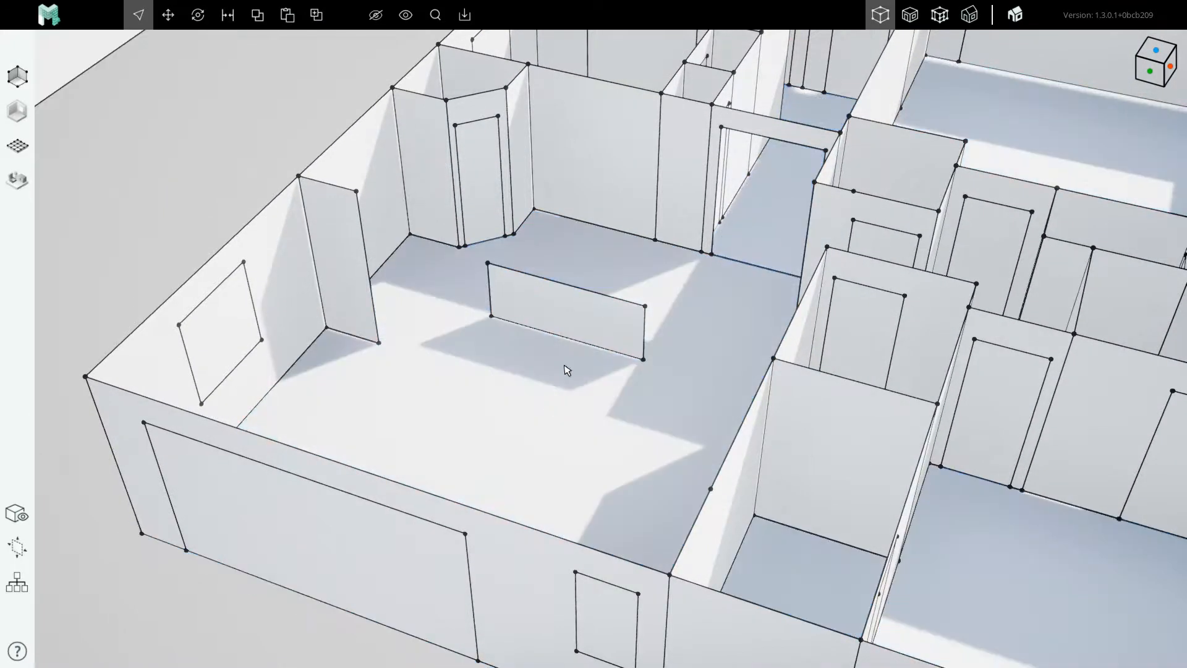
Apply the 2x8 Wood Joist floor assembly to the kitchen and living area's floor plane.
scroll(546, 419, "up", 5)
middle_click_drag(541, 435, 543, 390)
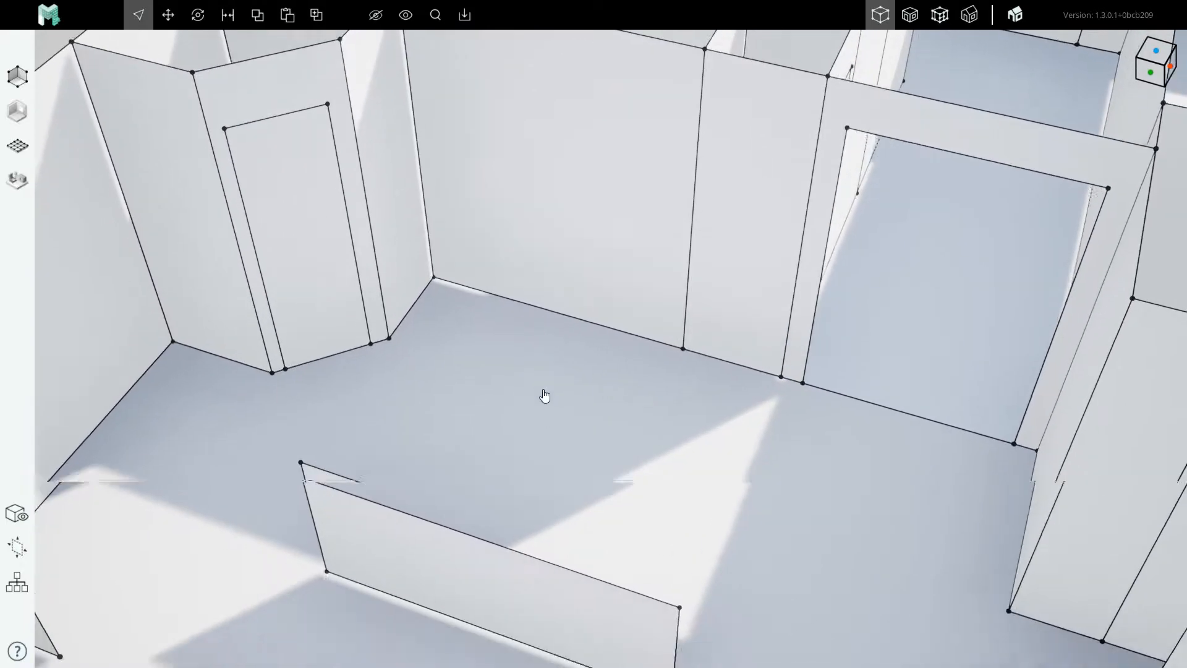
left_click(17, 111)
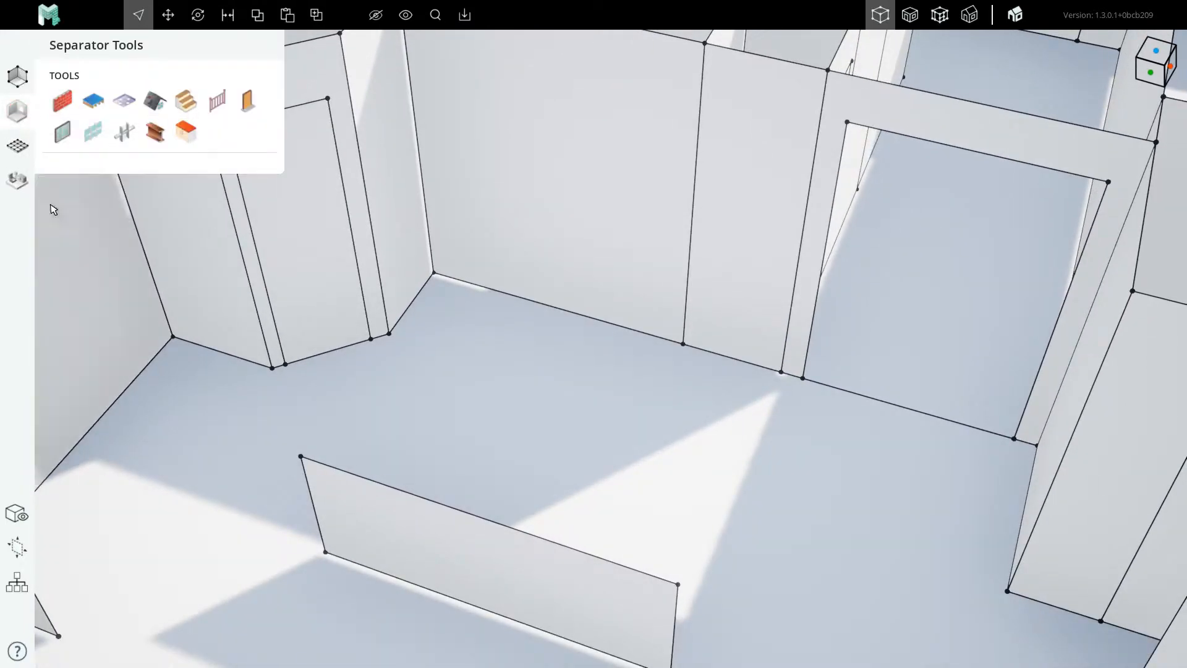
left_click(94, 100)
scroll(148, 433, "down", 2)
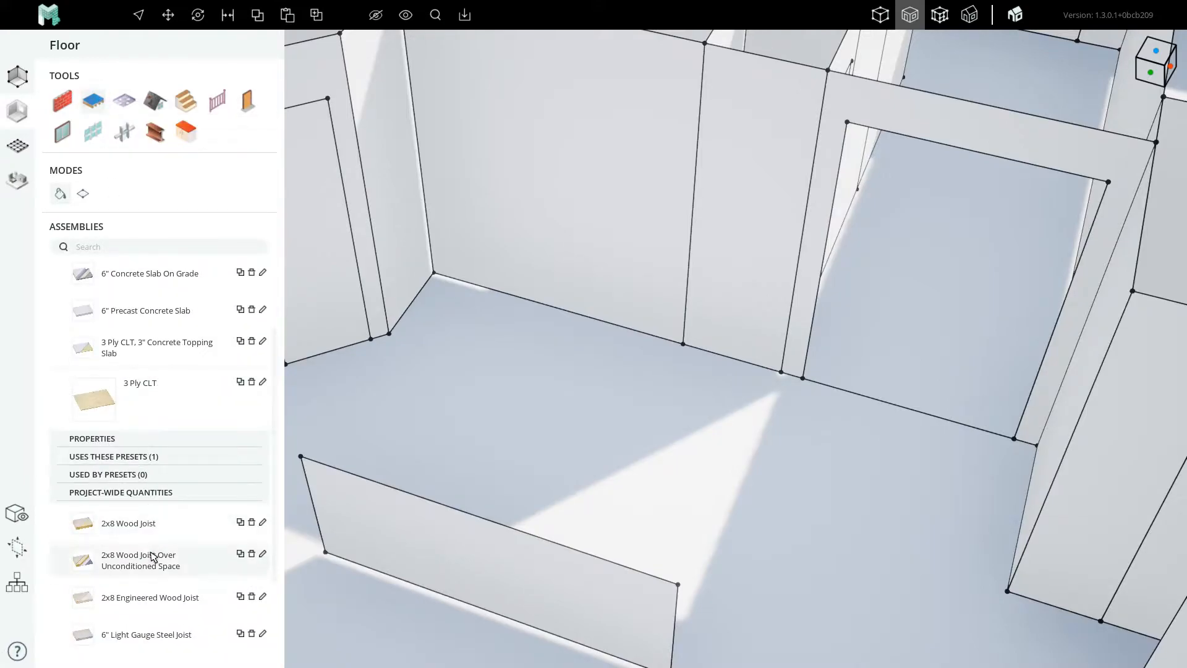
left_click(133, 524)
left_click(511, 411)
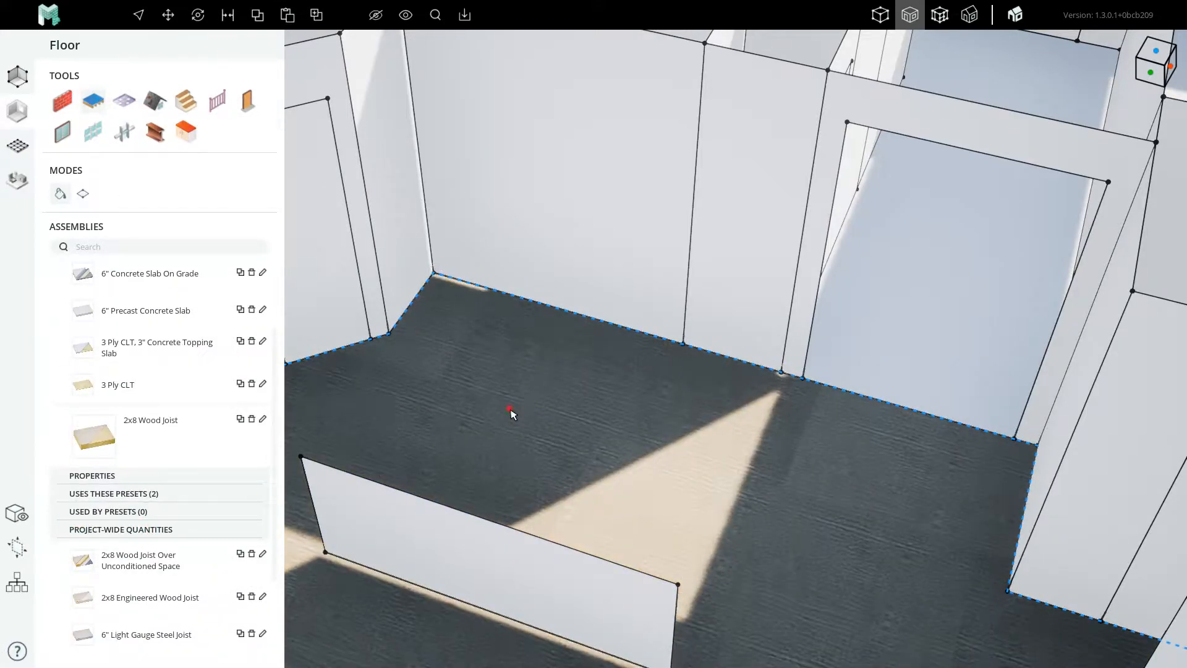
scroll(498, 316, "up", 3)
key("Escape")
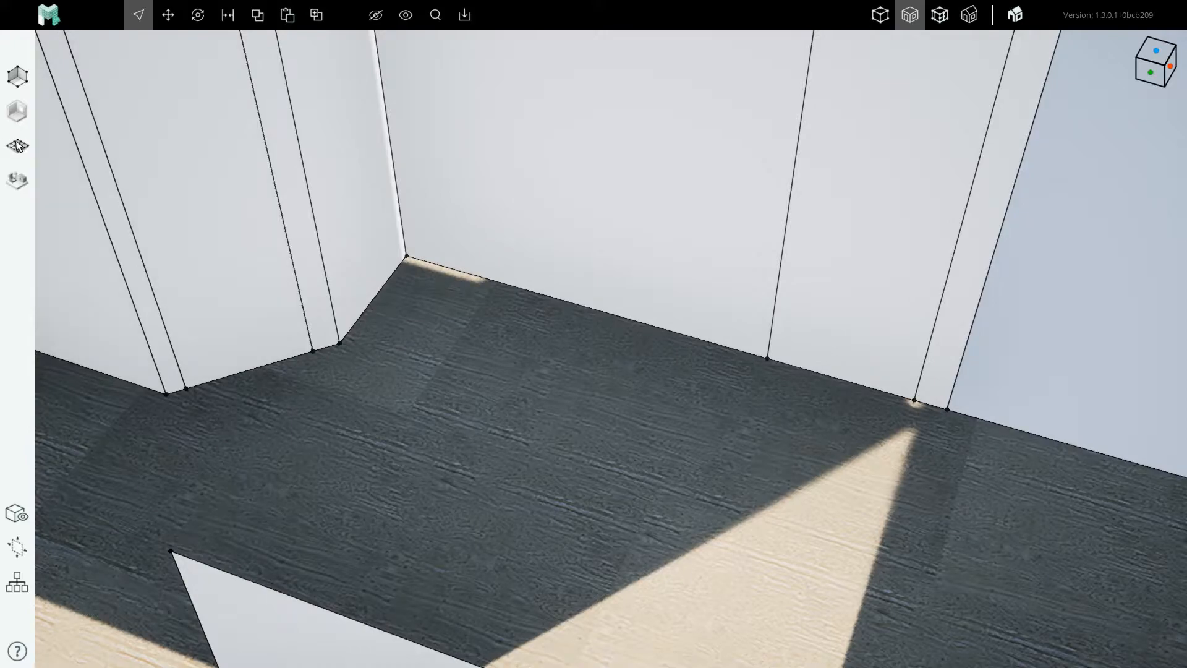
Draw a 3'-0" by 2'-0" rectangle in the Surface Graph on the kitchen floor, in the corner beside the angled door wall.
left_click(17, 146)
scroll(486, 367, "down", 3)
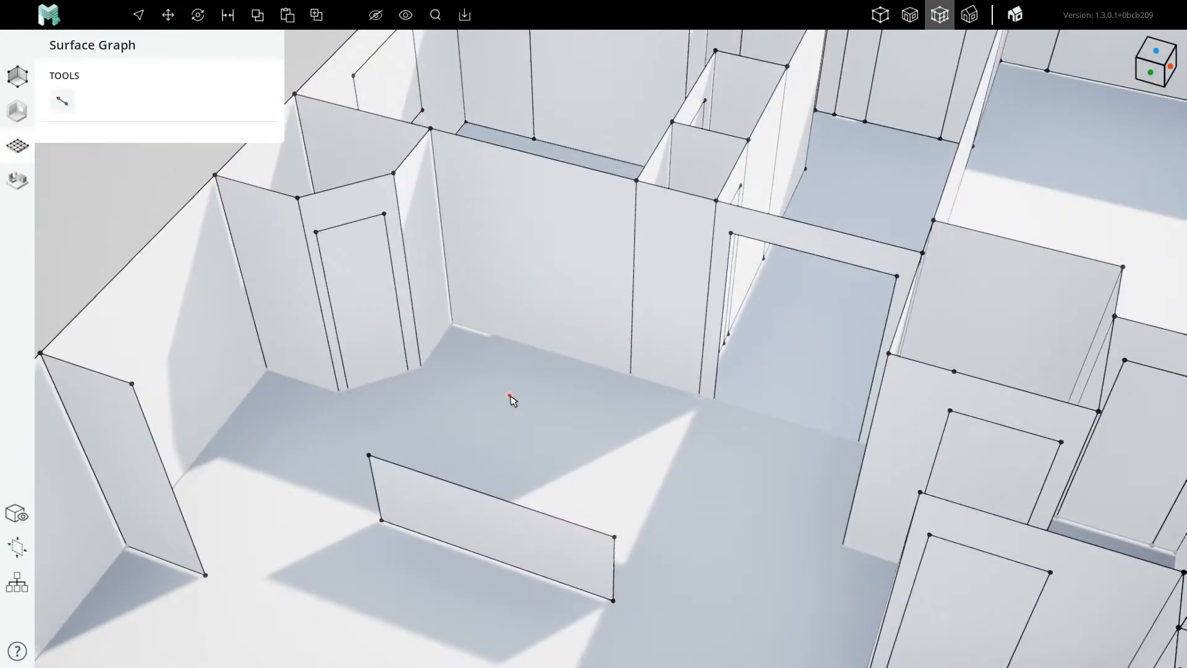
scroll(490, 350, "up", 3)
right_click_drag(522, 389, 487, 413)
middle_click_drag(498, 371, 480, 366)
right_click_drag(492, 366, 488, 323)
scroll(468, 290, "up", 3)
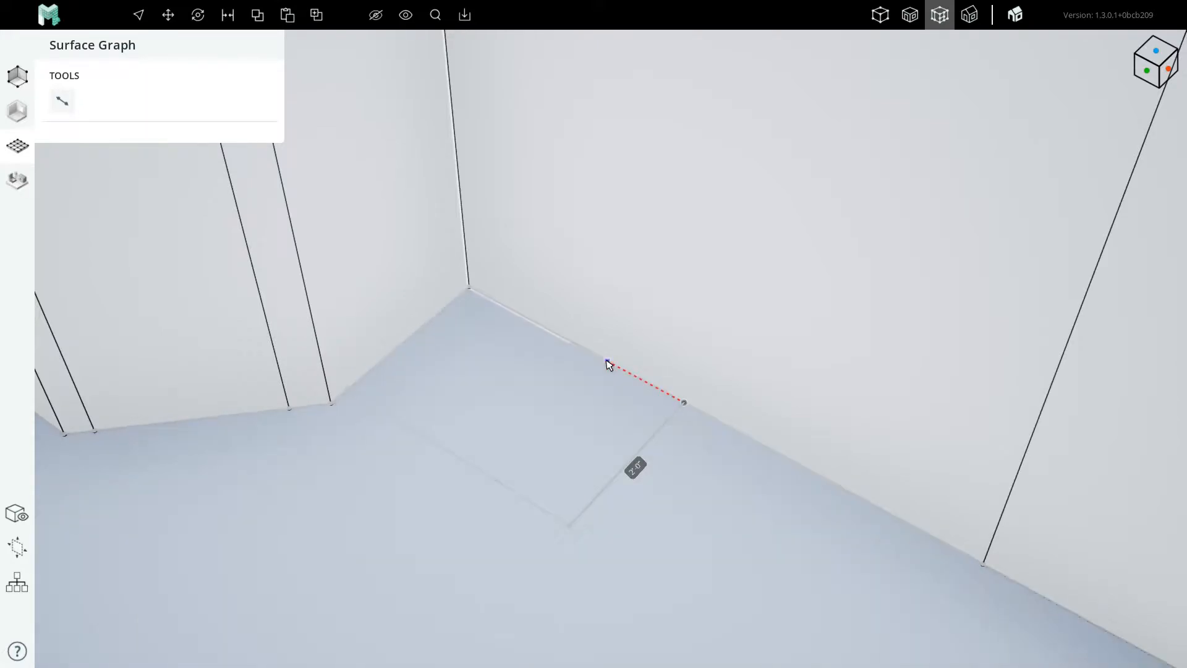
scroll(556, 370, "down", 3)
middle_click_drag(551, 393, 555, 411)
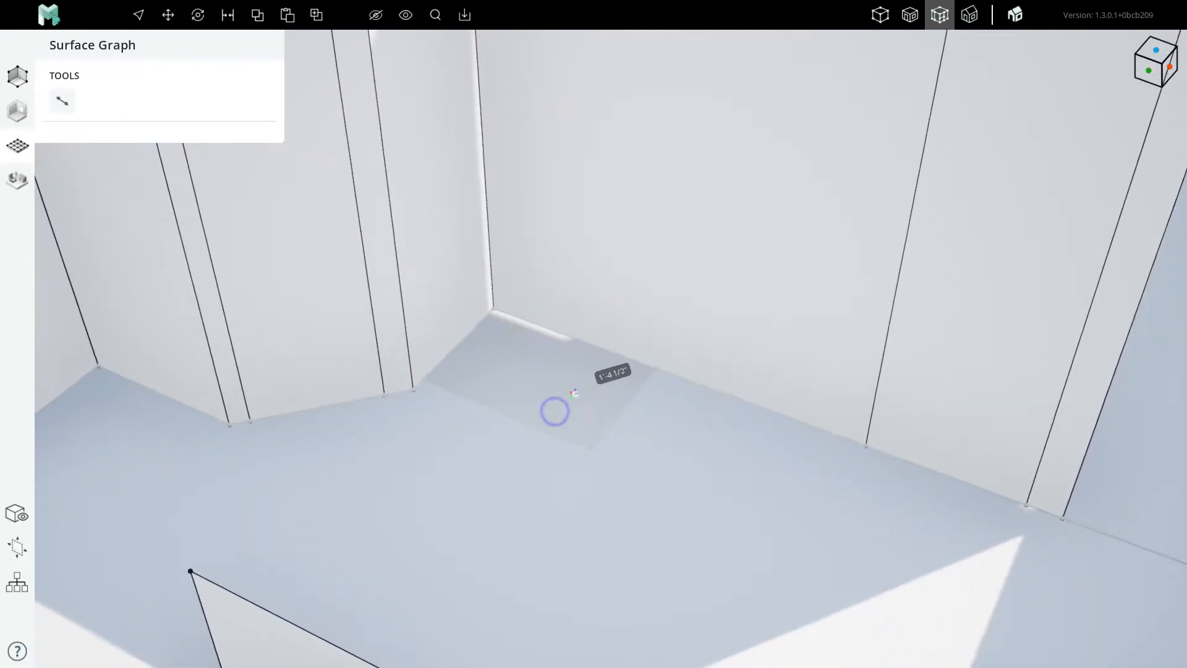
scroll(550, 369, "down", 5)
key("Escape")
Switch to Massing Graph View Mode and examine the kitchen floor's massing geometry.
scroll(553, 374, "down", 5)
scroll(865, 390, "up", 4)
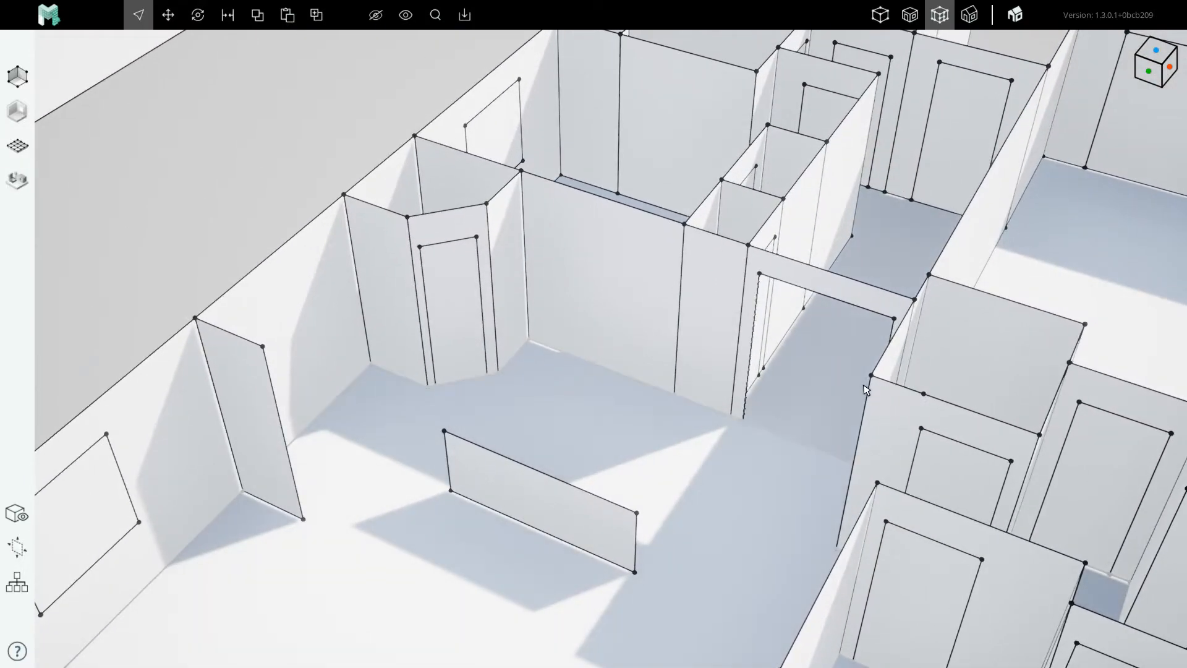
scroll(643, 337, "down", 3)
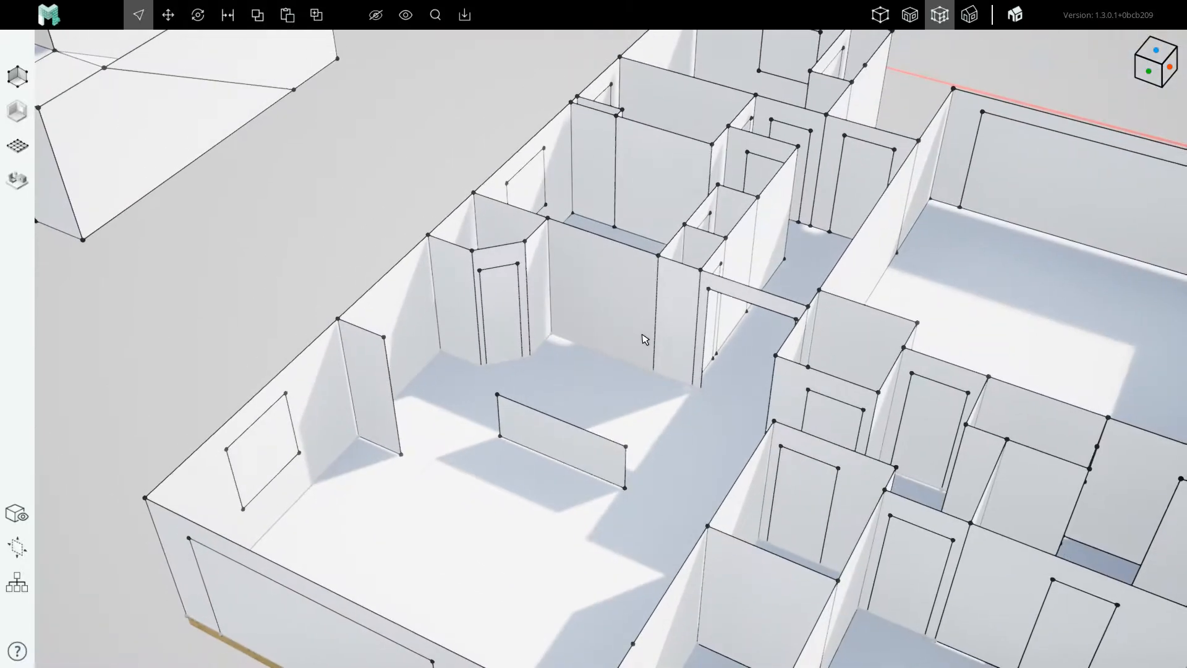
left_click(882, 17)
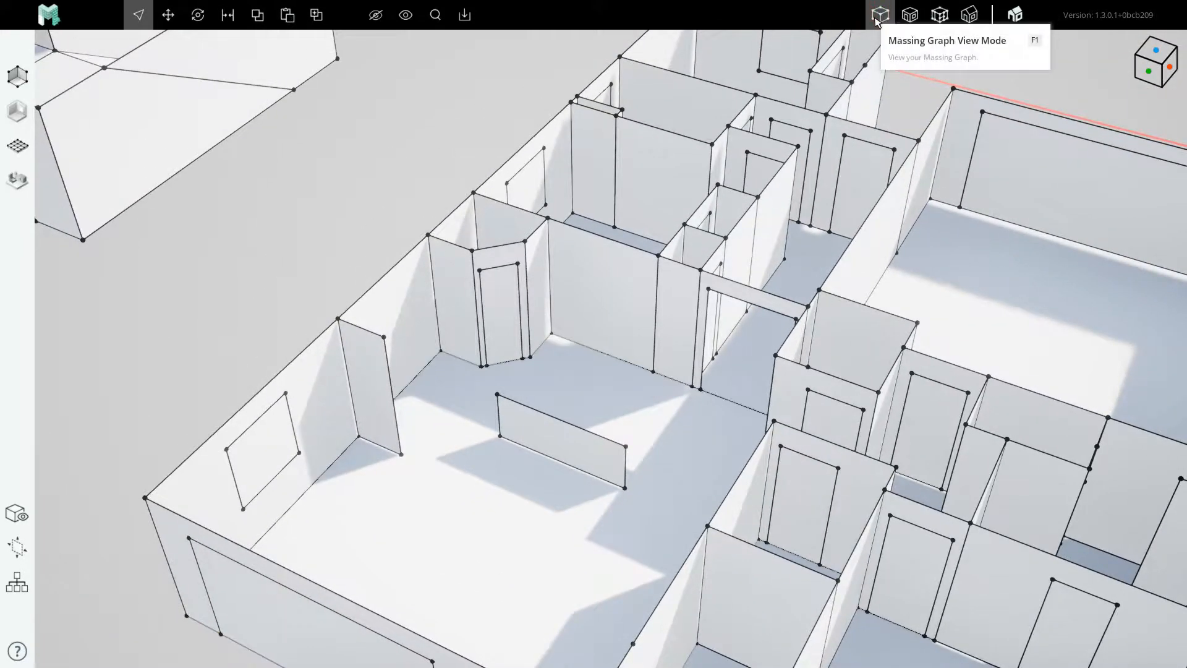
scroll(645, 388, "up", 3)
middle_click_drag(623, 401, 484, 352)
right_click_drag(485, 352, 591, 350)
middle_click_drag(485, 352, 461, 336)
scroll(461, 336, "down", 3)
right_click_drag(488, 295, 543, 315)
scroll(543, 316, "up", 4)
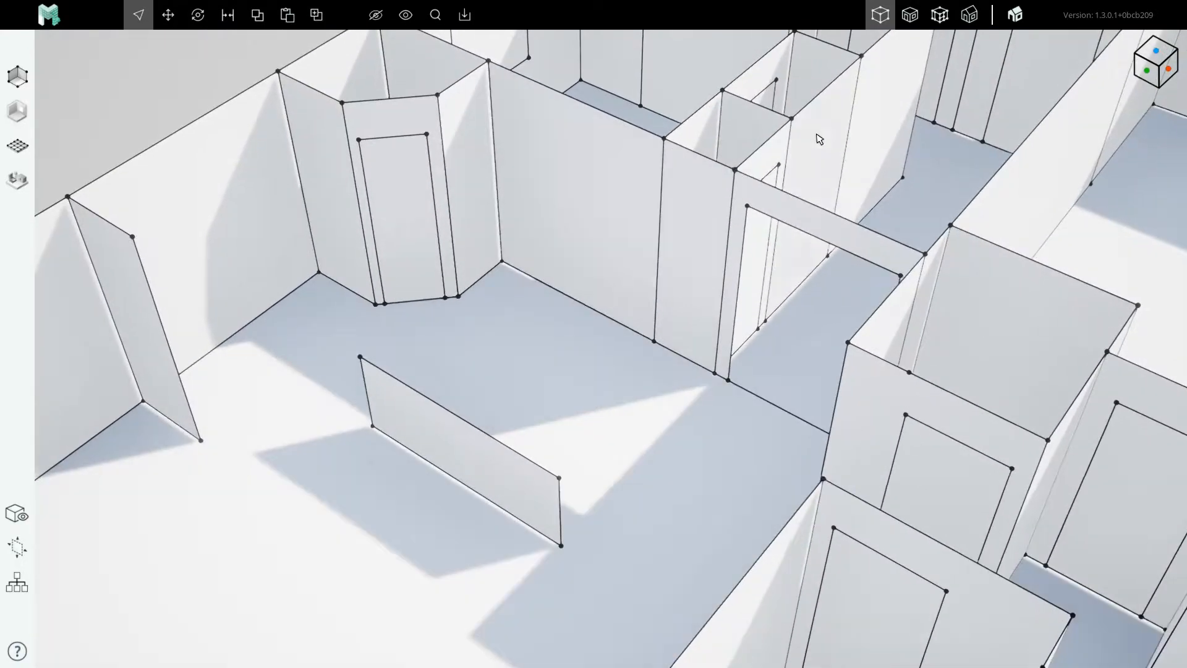
Display the model's applied assemblies and select the 2x8 Wood Joist floor to inspect its extents and properties.
left_click(910, 15)
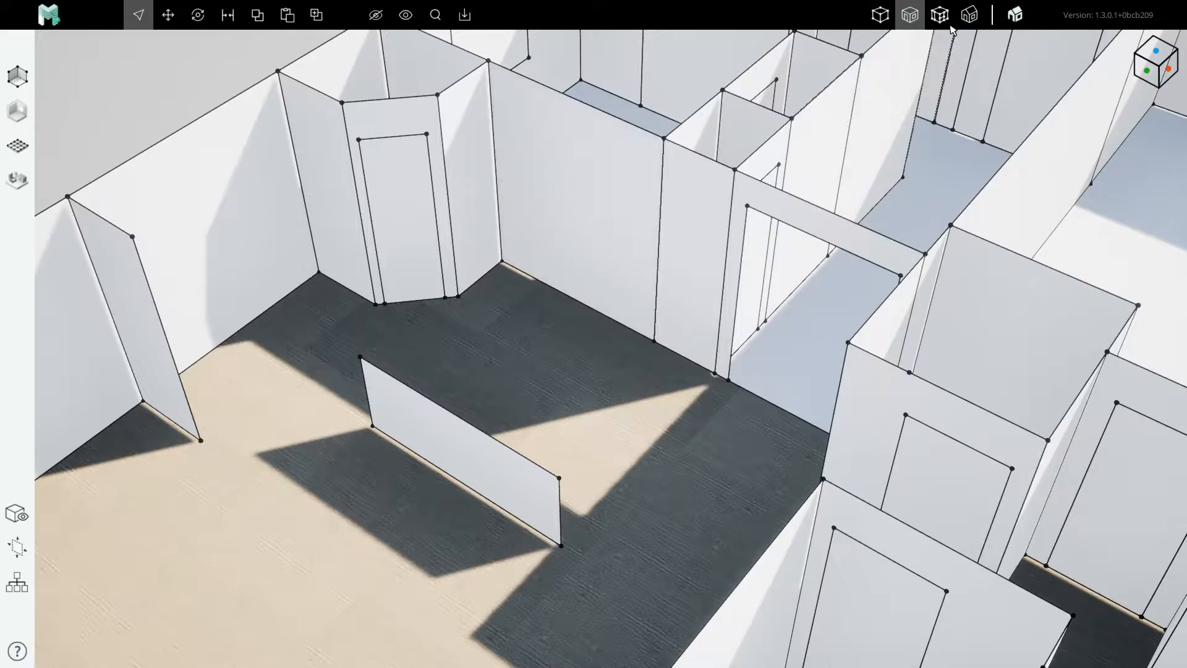
left_click(439, 379)
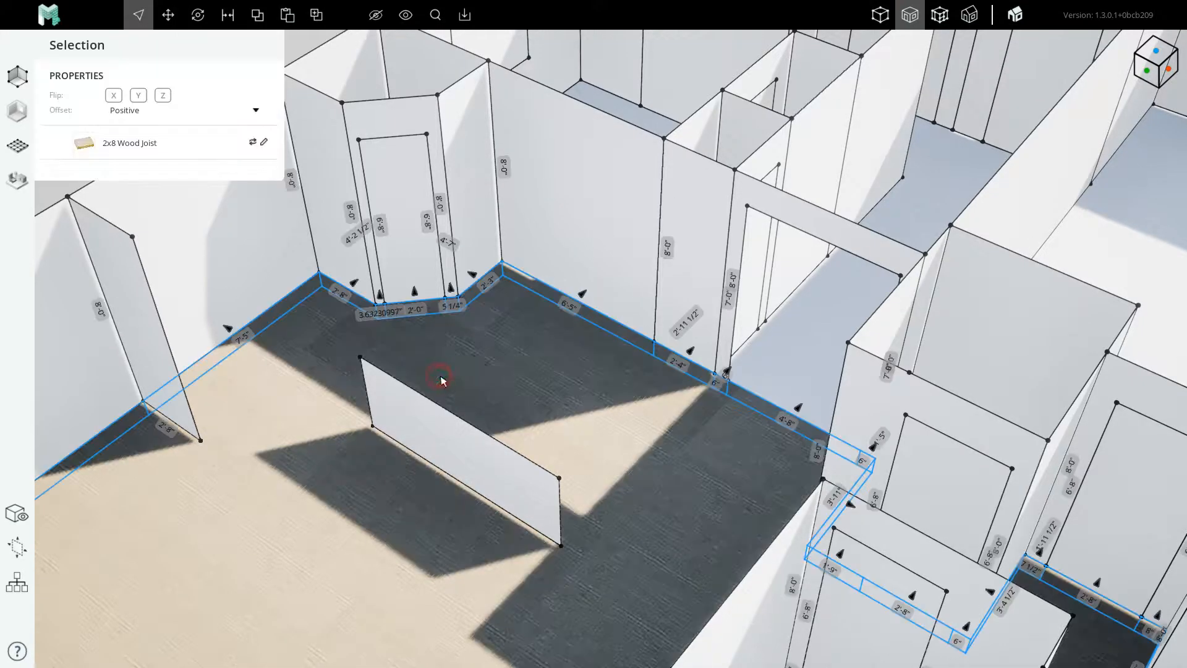
scroll(606, 297, "down", 2)
scroll(605, 296, "down", 2)
right_click_drag(431, 475, 595, 405)
scroll(597, 404, "up", 3)
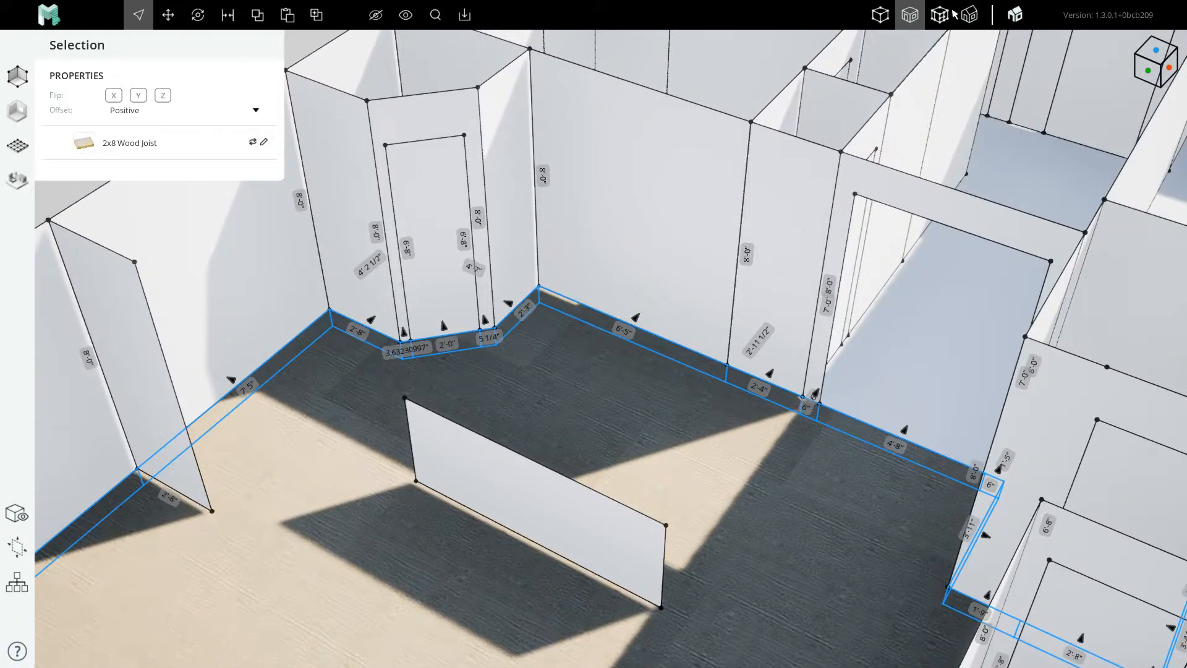
Display the Surface Graph and select the floor surface surrounding the corner rectangle to inspect its extents.
left_click(941, 15)
left_click(577, 424)
scroll(569, 292, "down", 3)
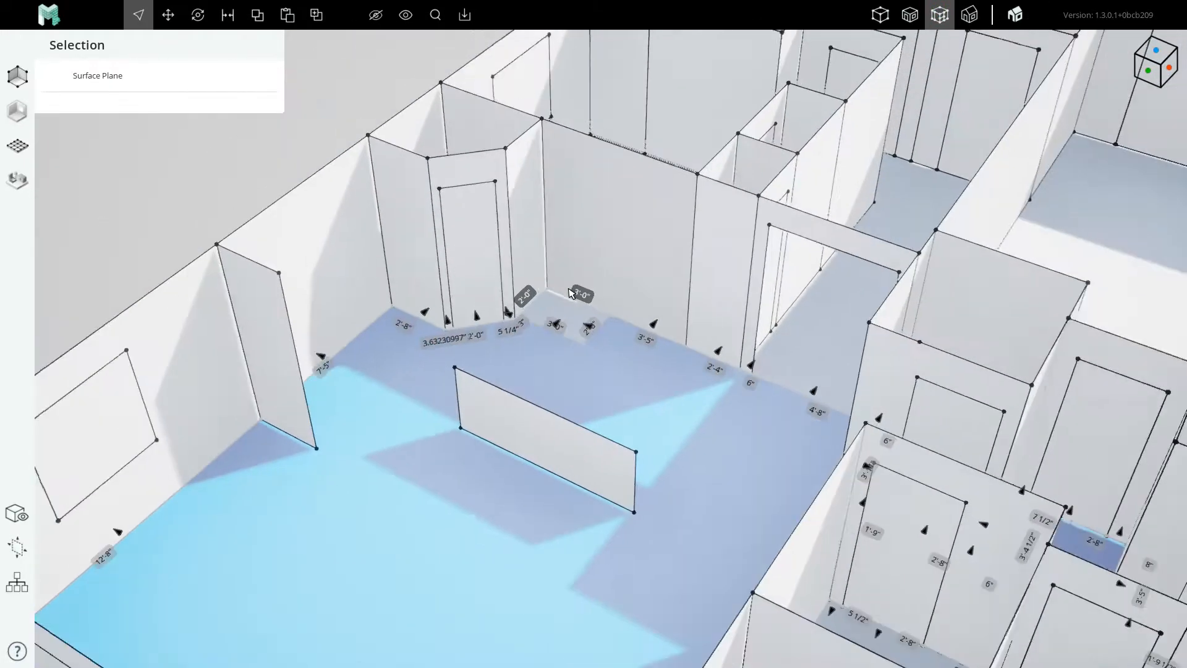
scroll(570, 294, "down", 3)
right_click_drag(443, 551, 612, 428)
middle_click_drag(612, 428, 427, 448)
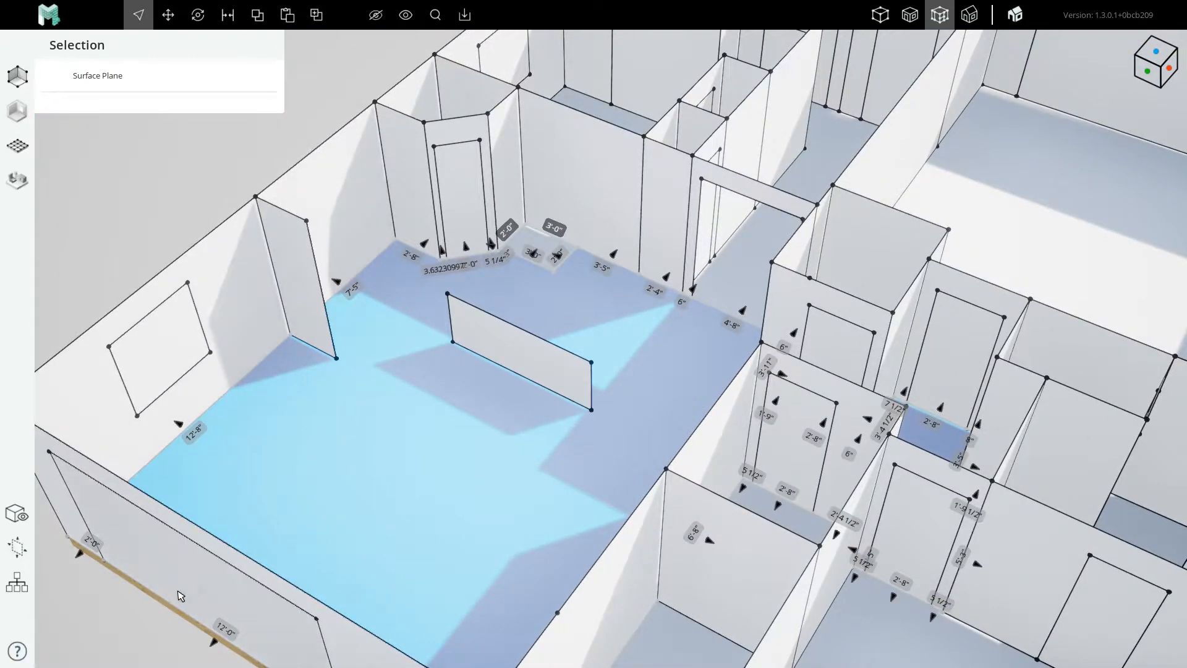
Select the 3'-0" by 2'-0" surface rectangle in the kitchen corner beside the angled door wall.
right_click_drag(485, 307, 525, 310)
scroll(594, 193, "up", 5)
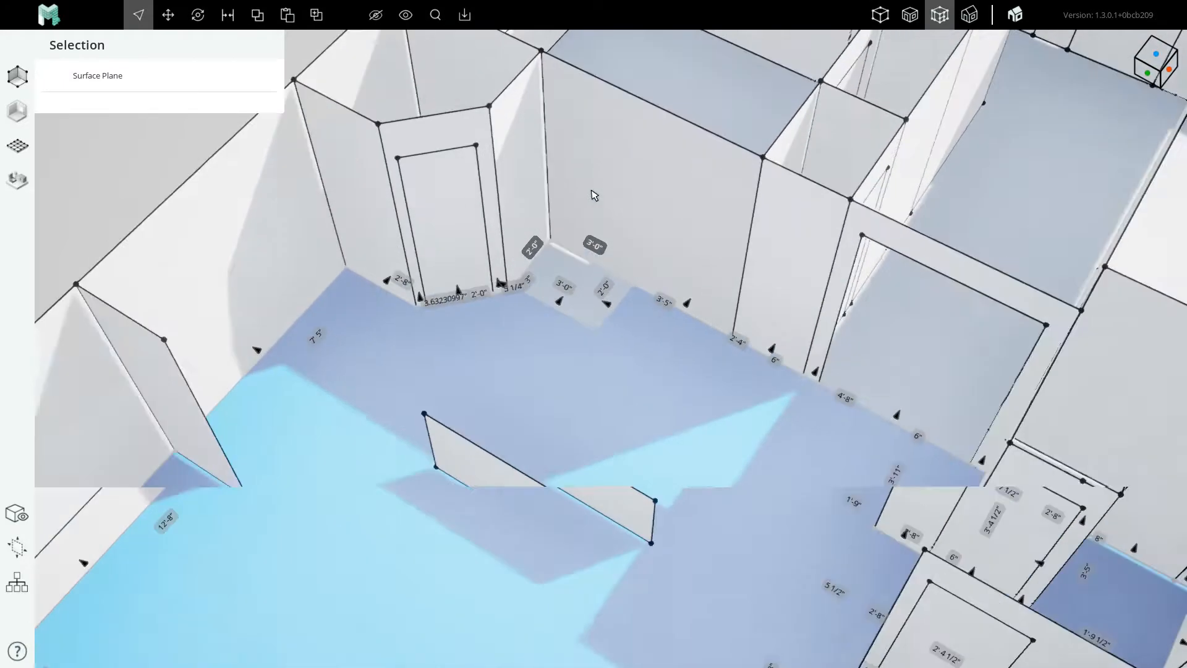
right_click_drag(554, 368, 569, 361)
middle_click_drag(589, 339, 552, 361)
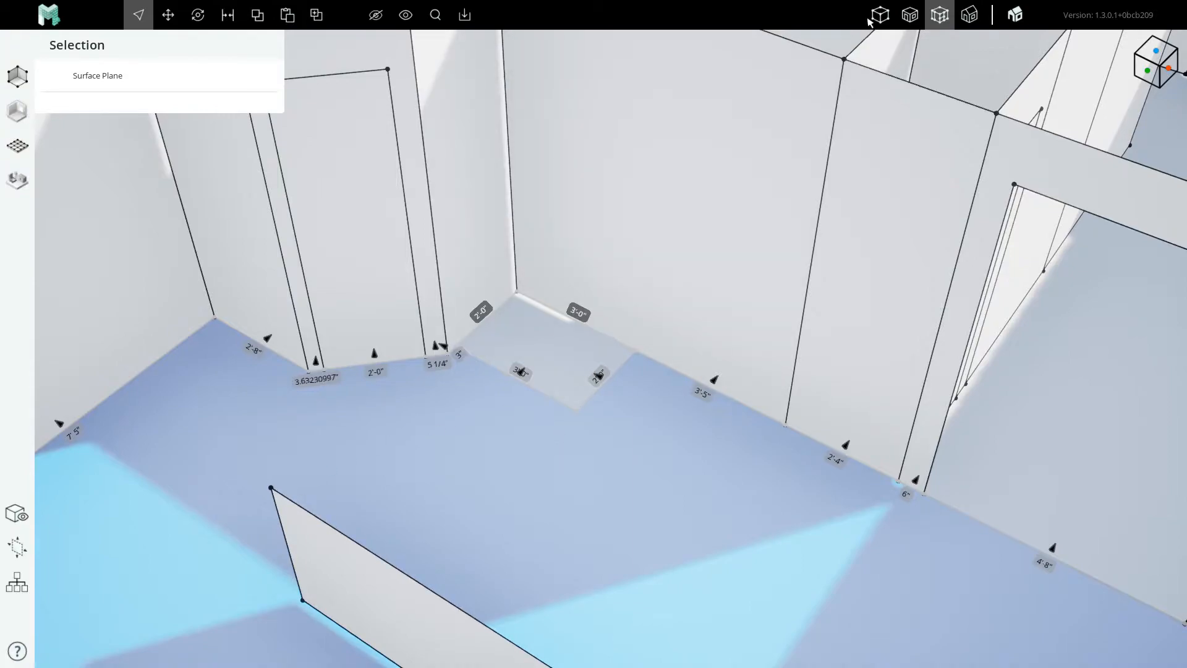
left_click(22, 178)
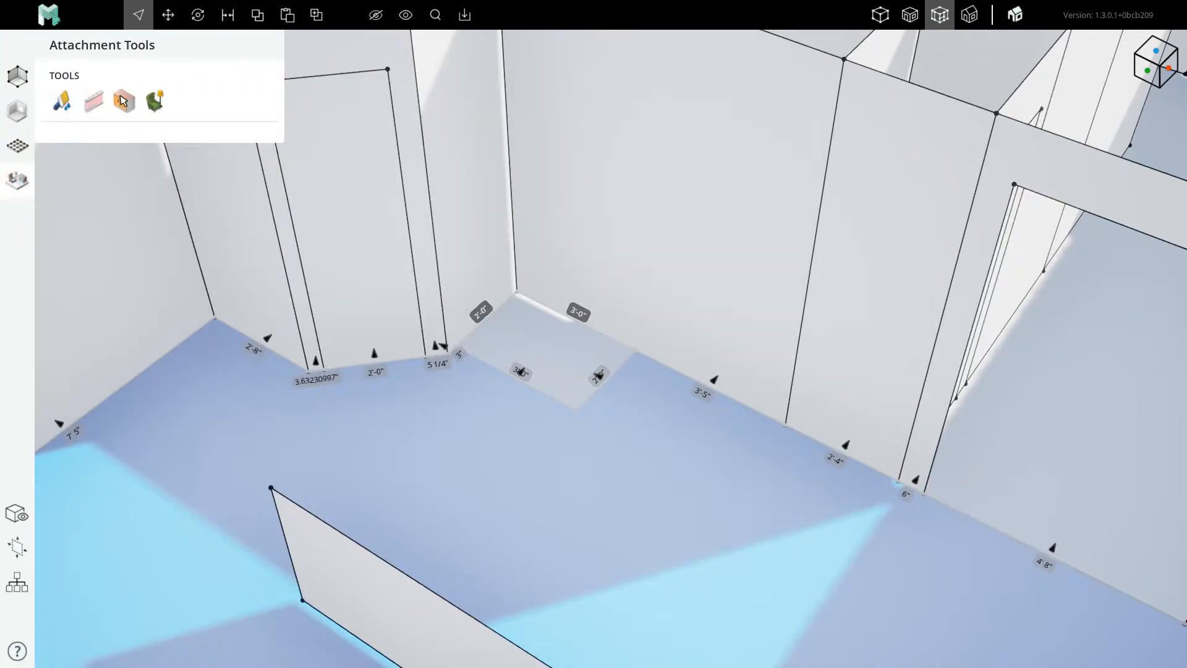
left_click(560, 350)
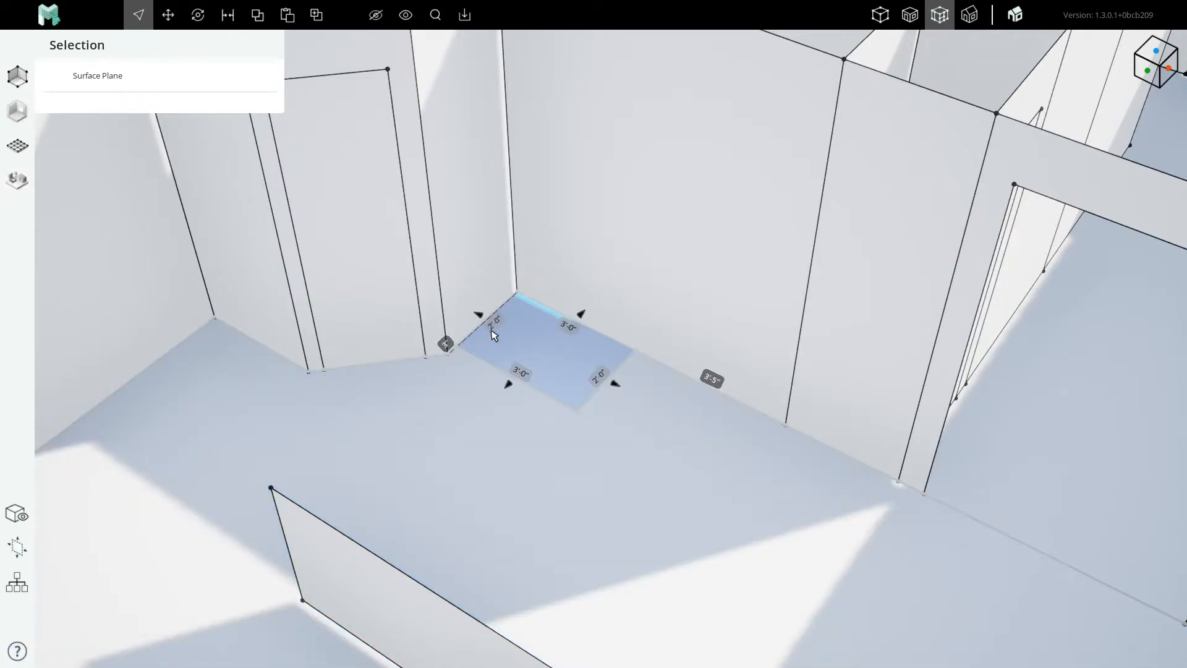
Start the Cabinet tool with the One Drawer Over Two Doors assembly.
left_click(17, 179)
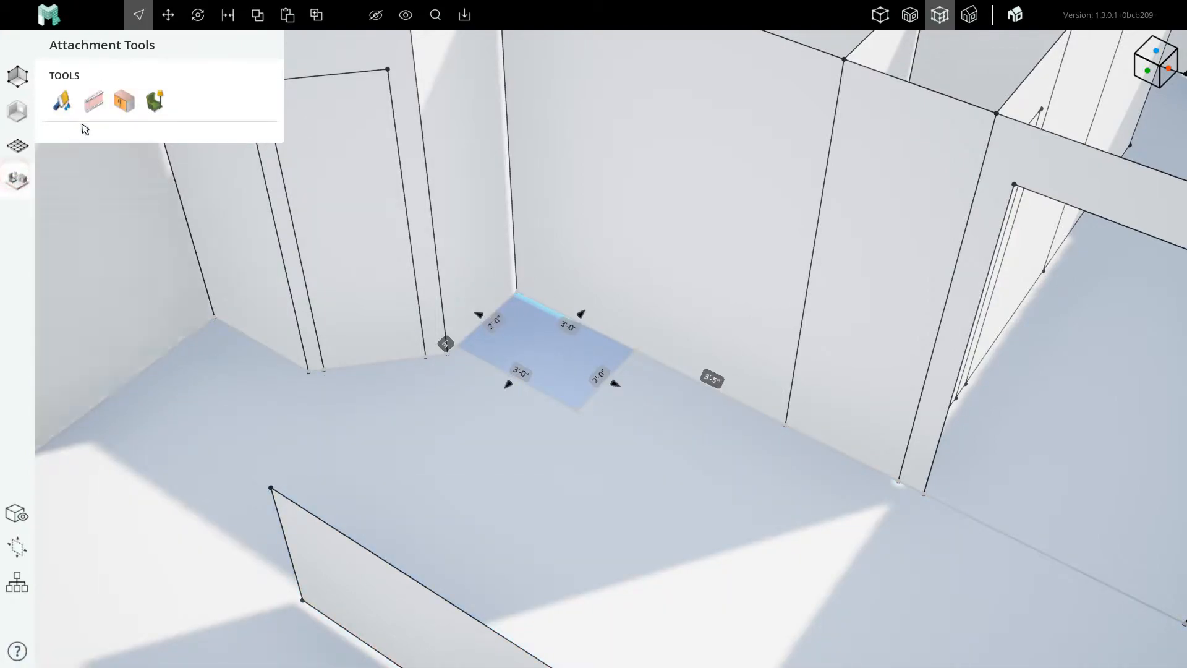
left_click(124, 107)
scroll(106, 375, "up", 1)
scroll(109, 270, "up", 1)
scroll(144, 421, "down", 1)
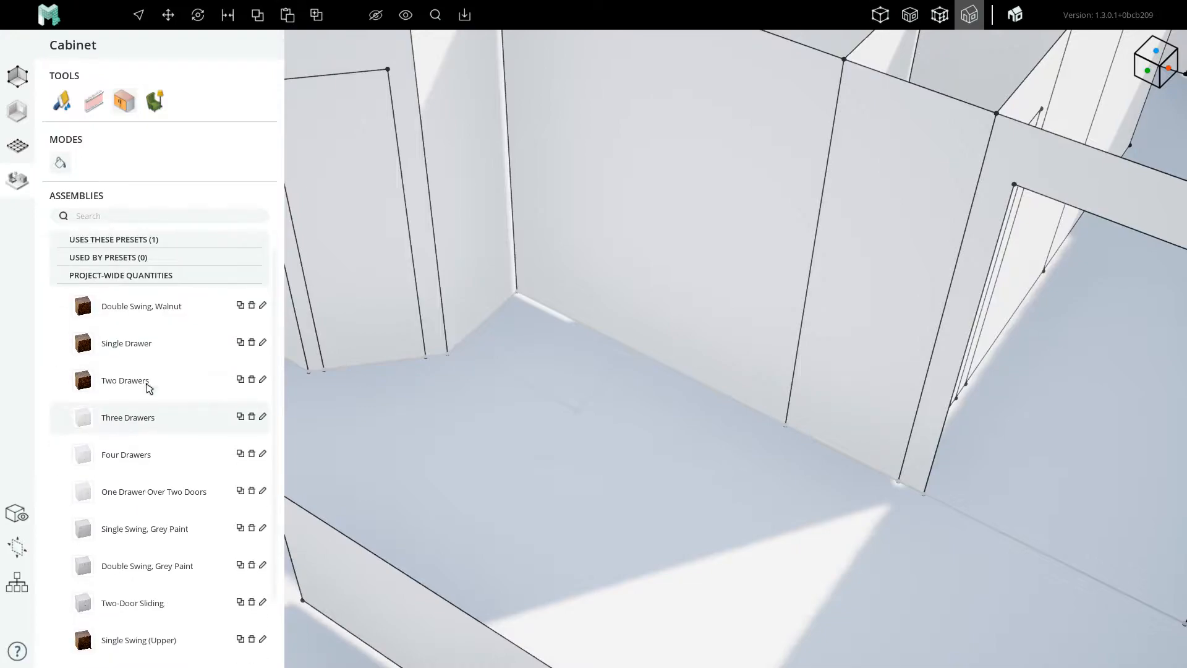
left_click(135, 499)
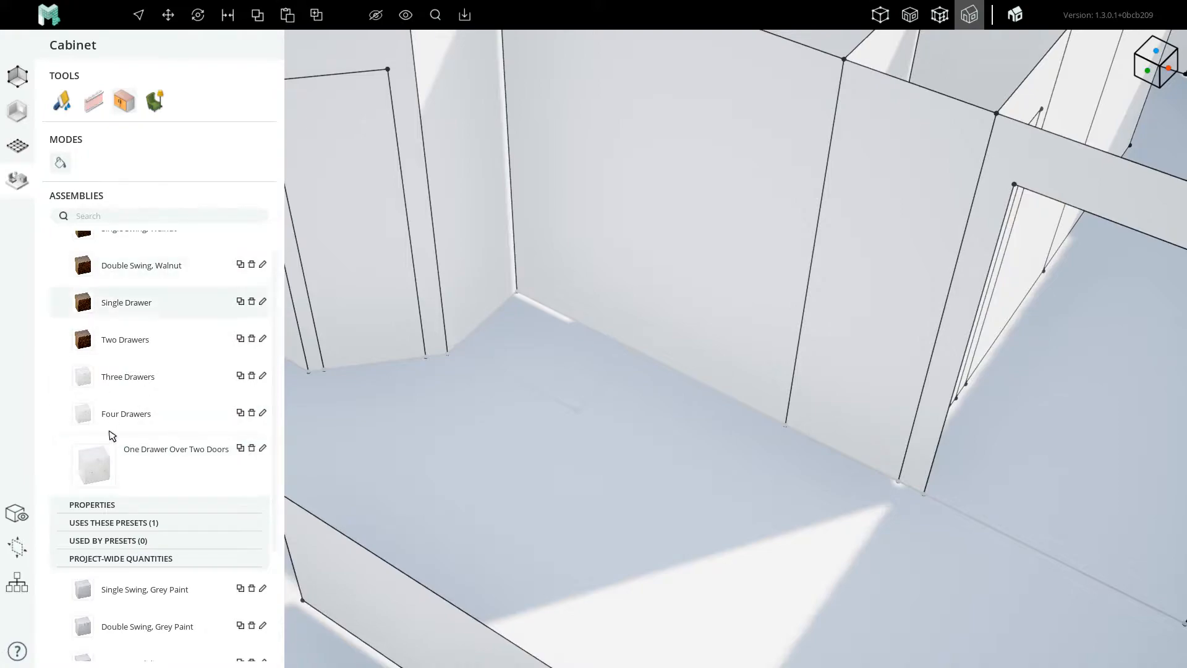
Place a 2'-10" high cabinet on the corner surface rectangle, with its doors facing the room along the 3'-0" side.
right_click_drag(546, 396, 561, 356)
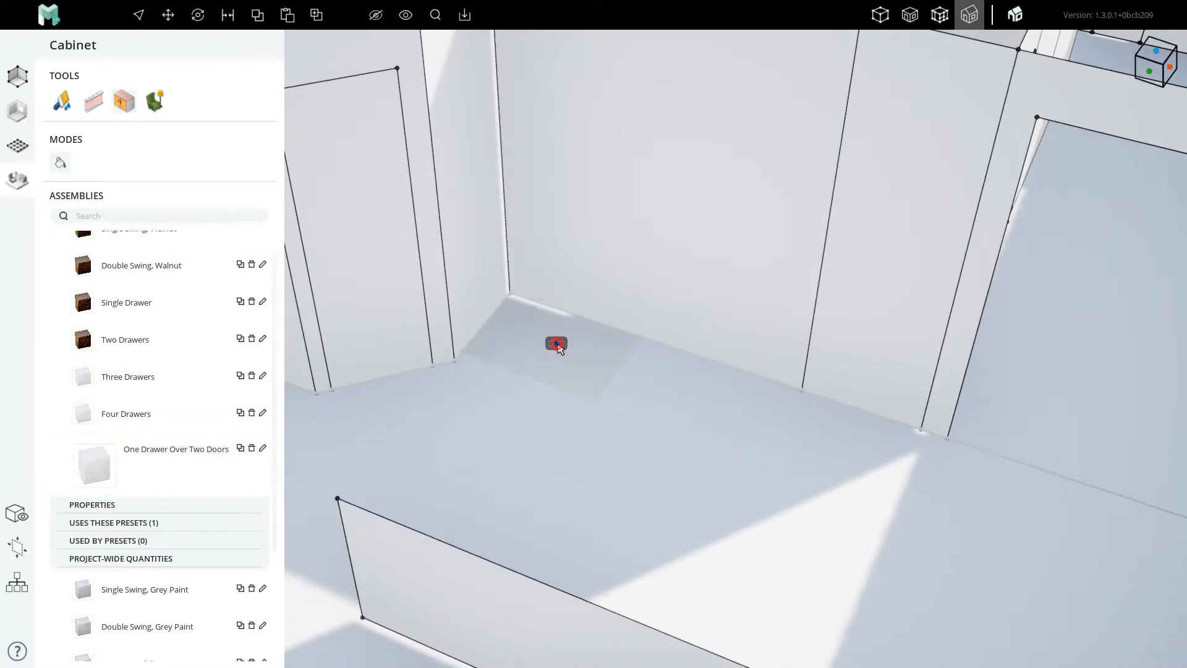
left_click(554, 233)
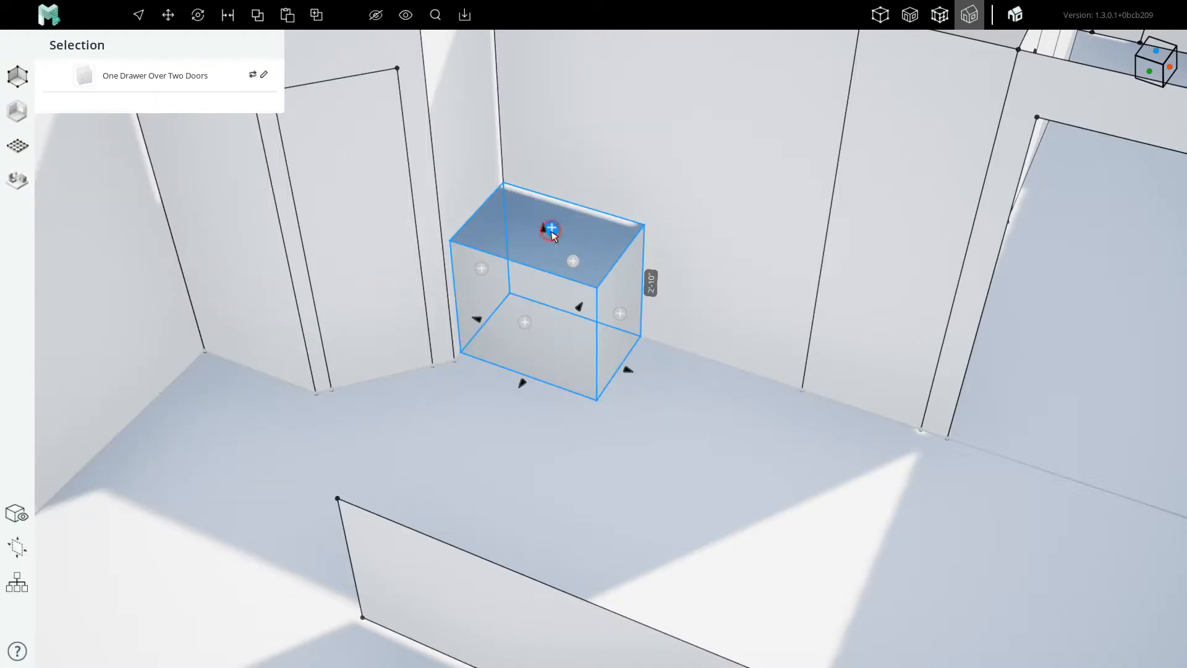
left_click(523, 322)
scroll(525, 347, "up", 5)
right_click_drag(556, 351, 582, 340)
middle_click_drag(519, 295, 496, 327)
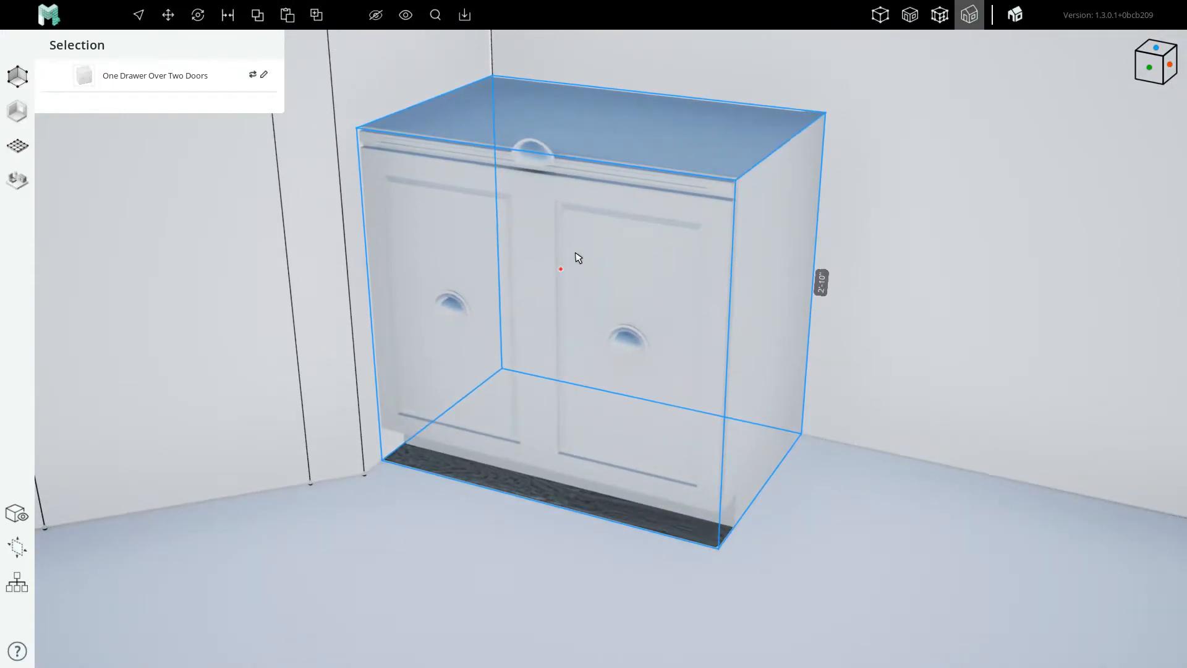
Finish placing cabinets, select the corner cabinet and open its One Drawer Over Two Doors assembly for editing.
scroll(576, 259, "down", 3)
key("Escape")
right_click_drag(554, 317, 625, 217)
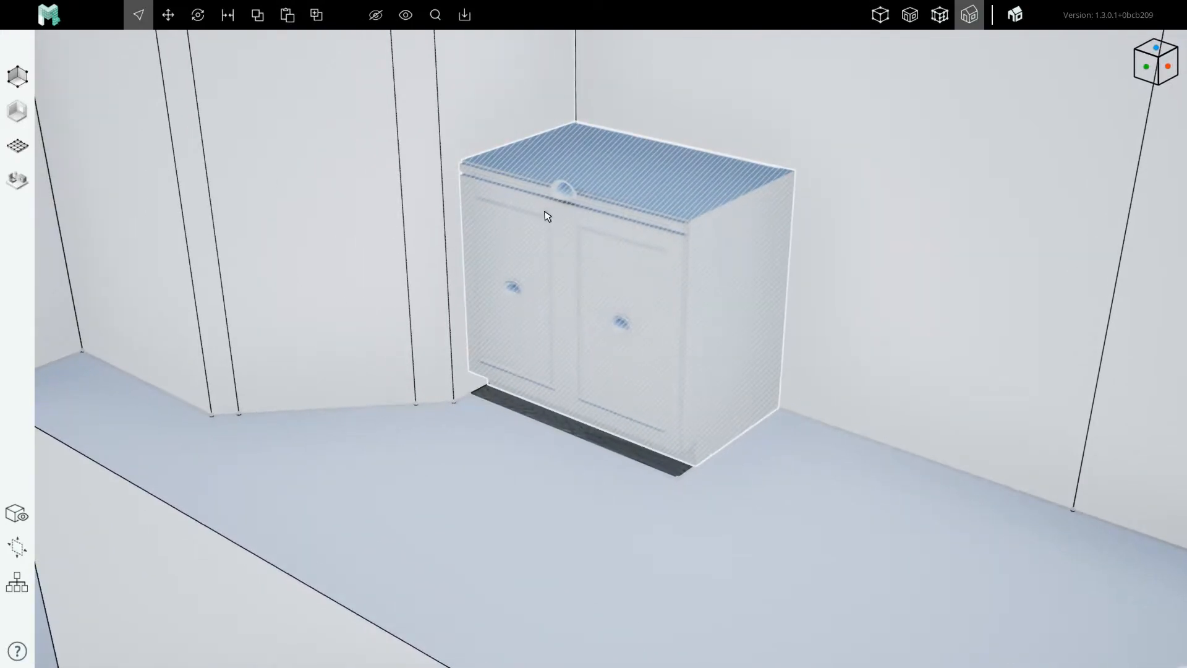
left_click(604, 304)
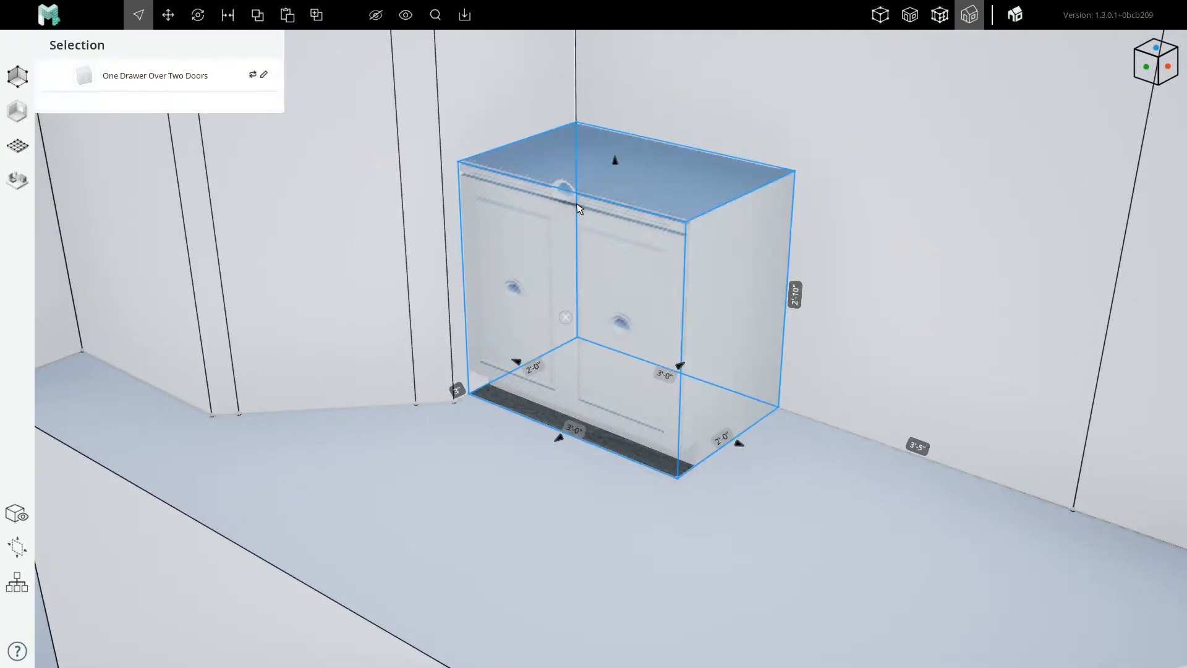
left_click(264, 76)
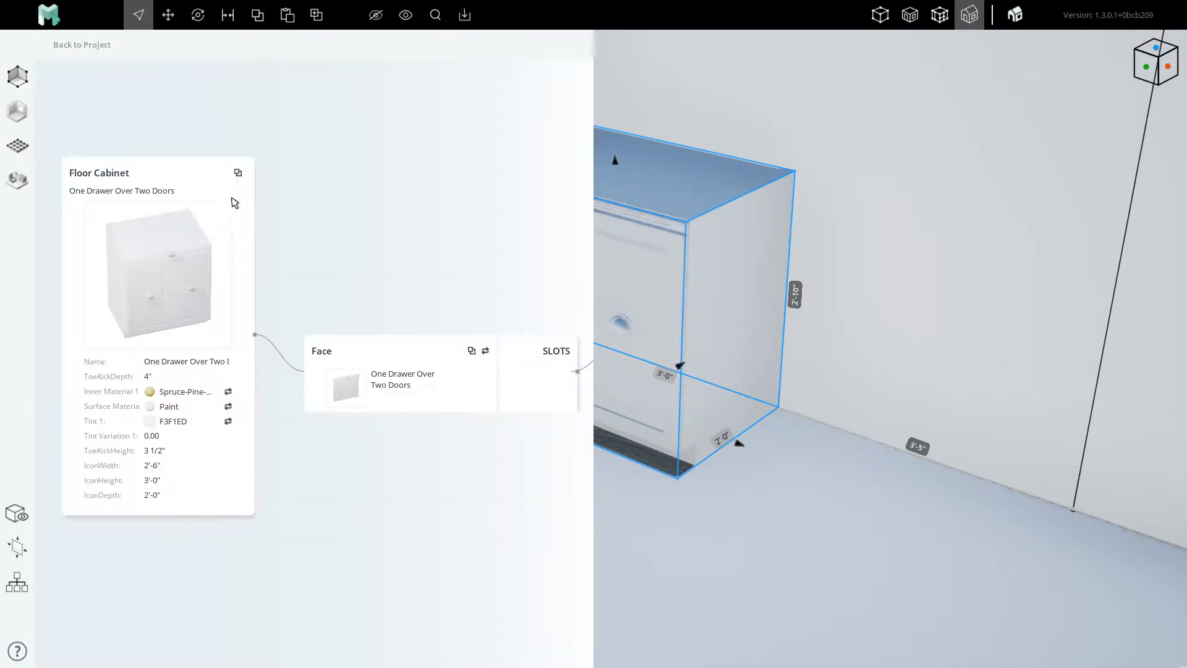
Set the DividerZ1Distance of the cabinet's Face part to 2'-0" and return to the project.
left_click(167, 464)
left_click(372, 385)
scroll(212, 359, "down", 5)
scroll(282, 603, "up", 8)
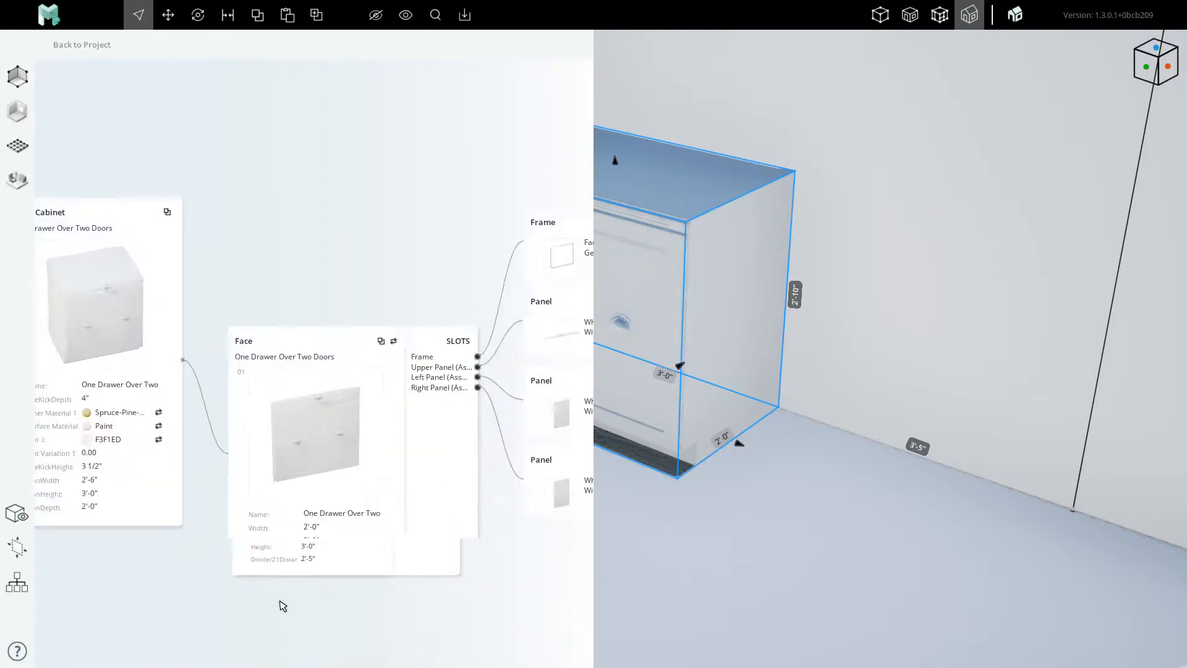
left_click_drag(338, 532, 292, 530)
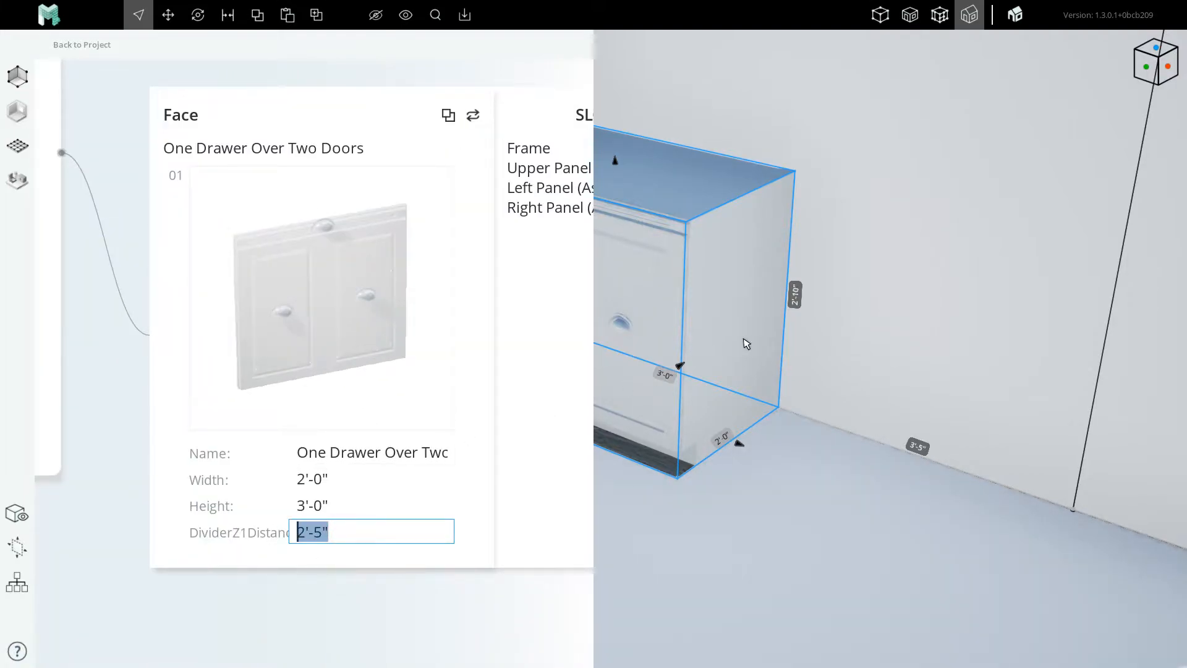
key("Return")
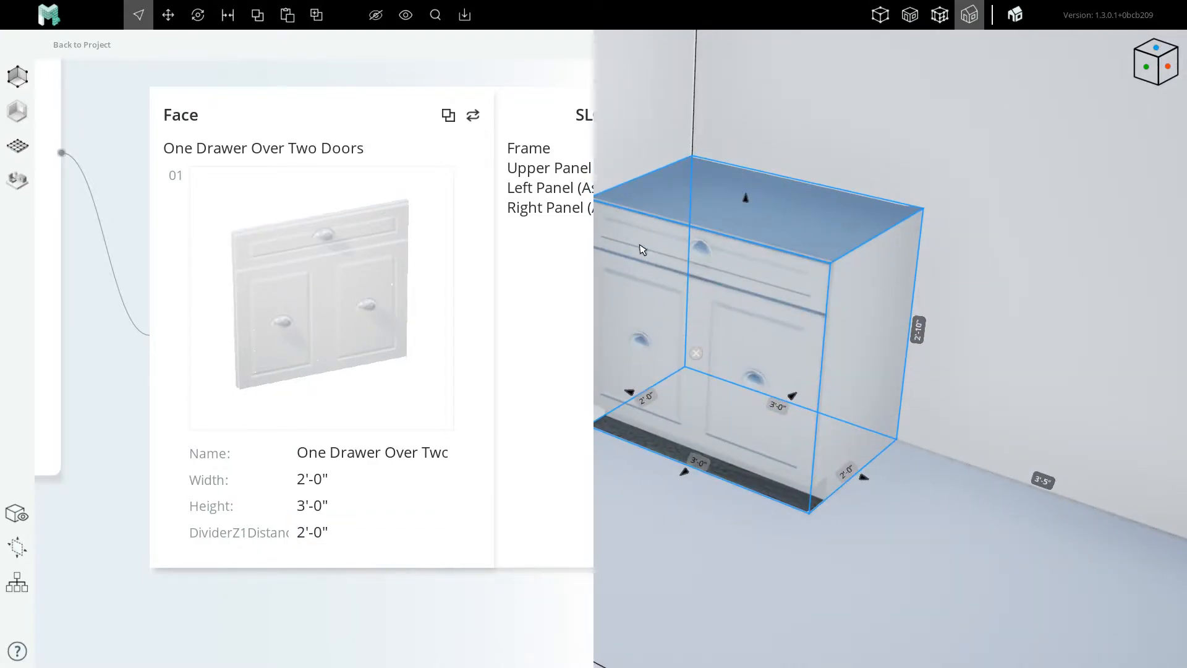
scroll(696, 251, "down", 3)
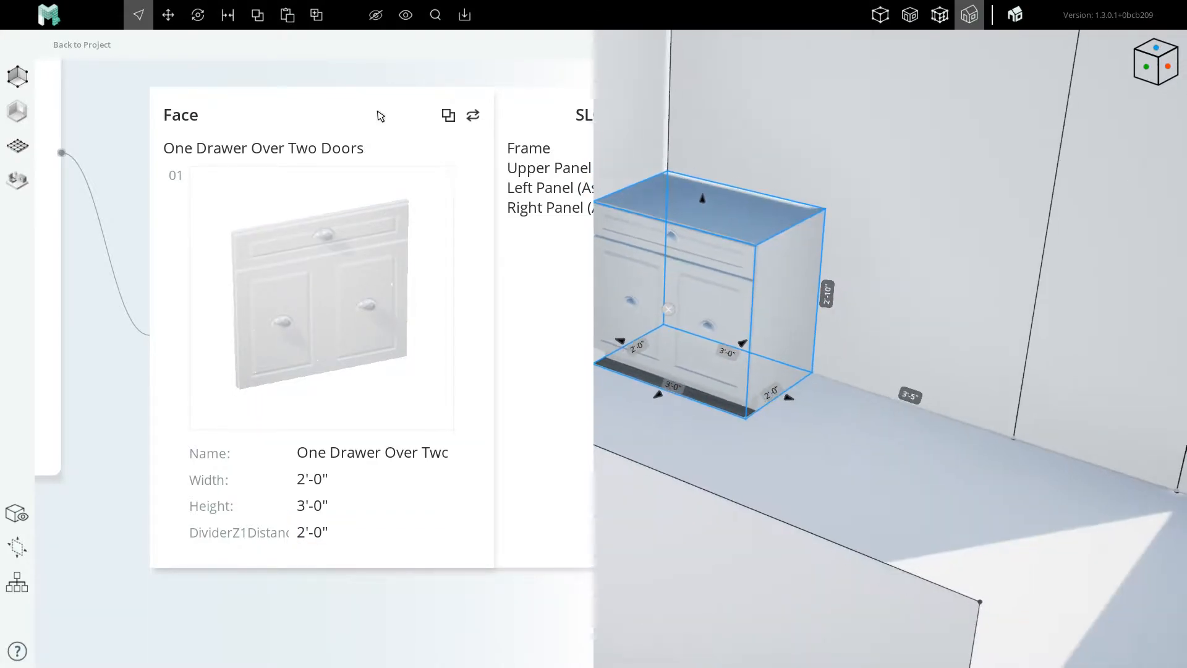
left_click(82, 45)
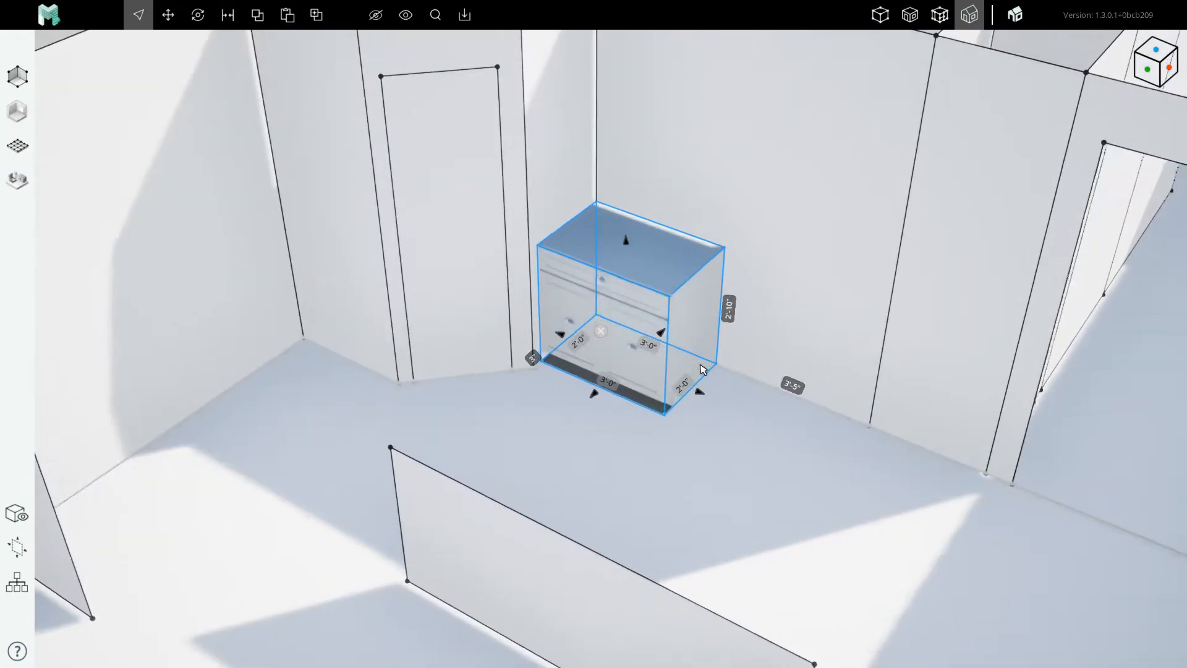
Examine the cabinet's drawer and door proportions and its placement within the kitchen corner.
scroll(703, 369, "up", 3)
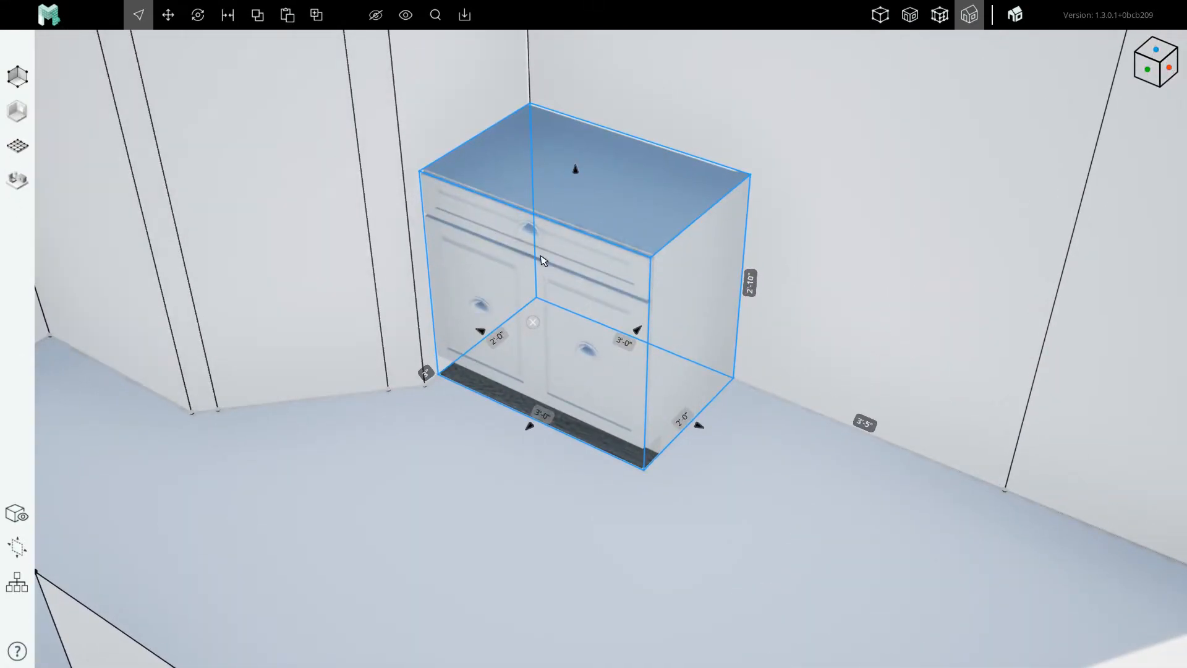
scroll(567, 376, "down", 5)
middle_click_drag(557, 365, 575, 321)
scroll(639, 325, "up", 2)
scroll(639, 326, "up", 1)
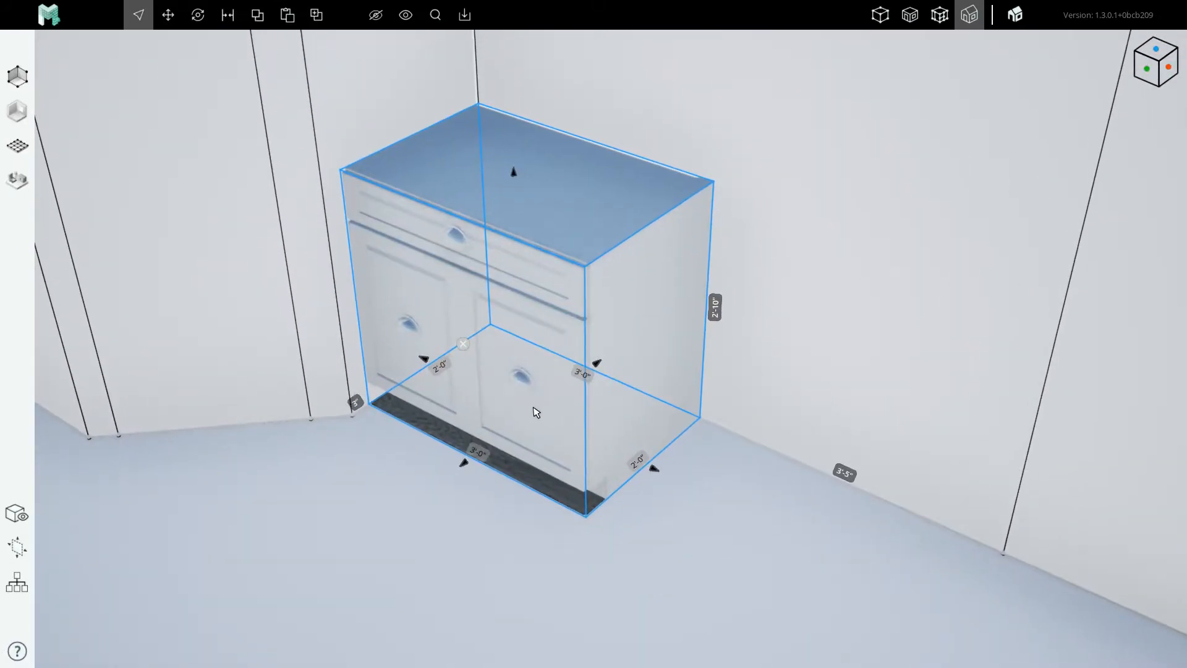
scroll(538, 402, "down", 6)
scroll(592, 434, "down", 4)
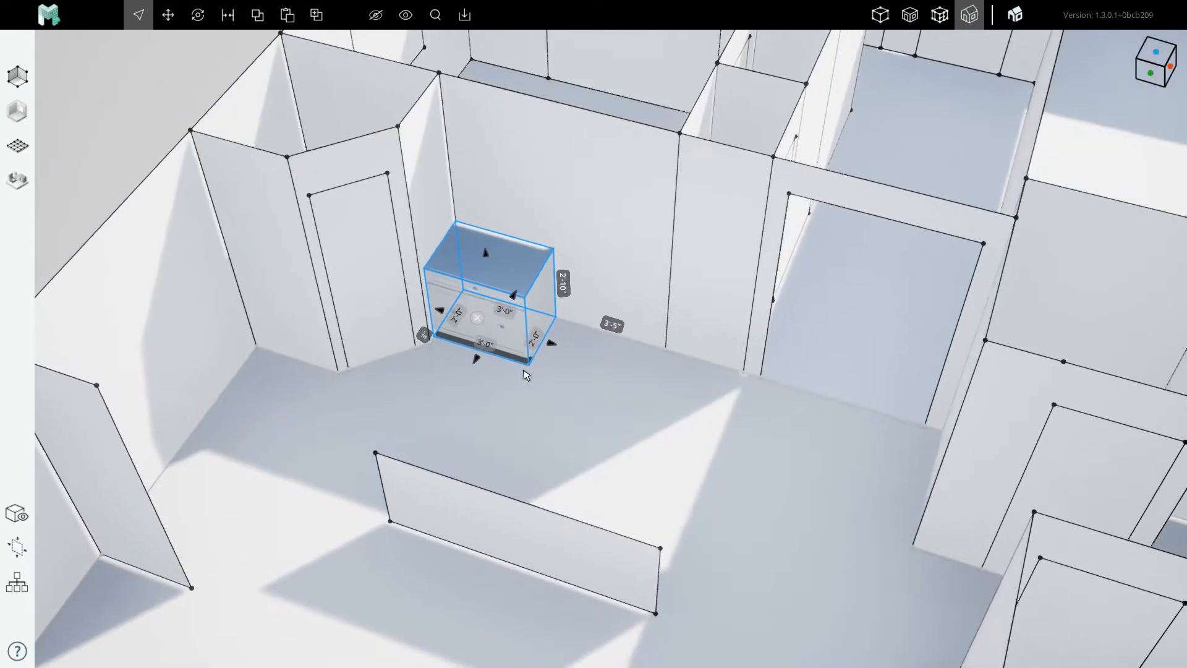
scroll(531, 355, "up", 5)
scroll(531, 355, "up", 3)
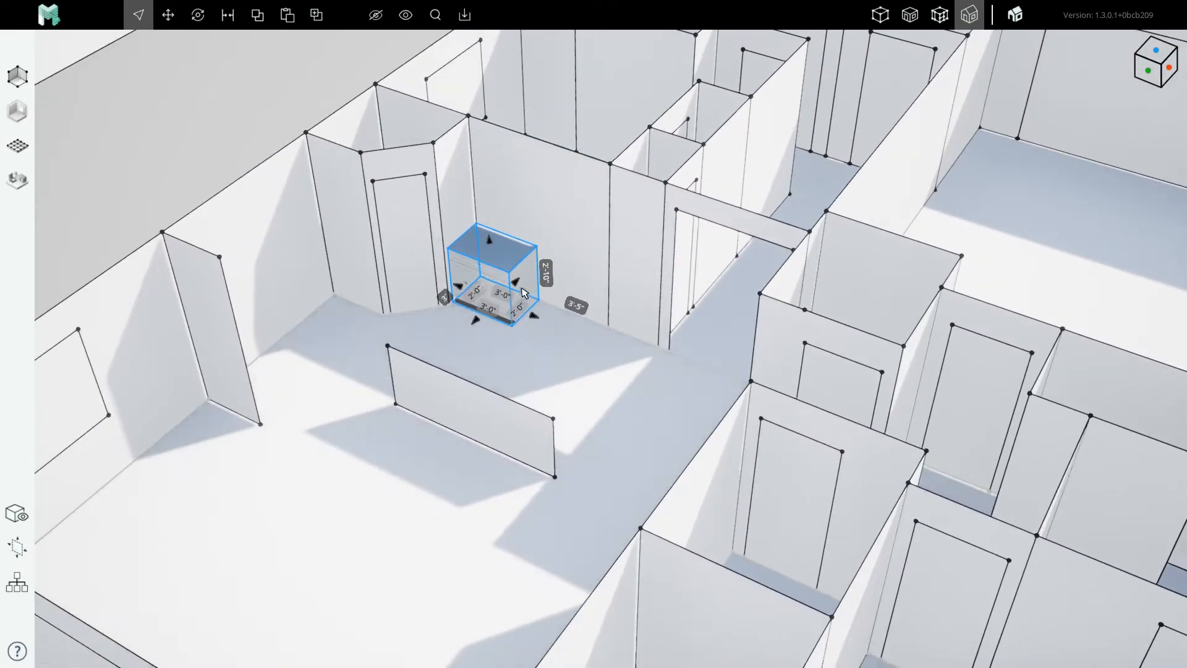
Select the floor surface surrounding the cabinet and compare its boundary with the geometry in Massing Graph View Mode.
left_click(571, 417)
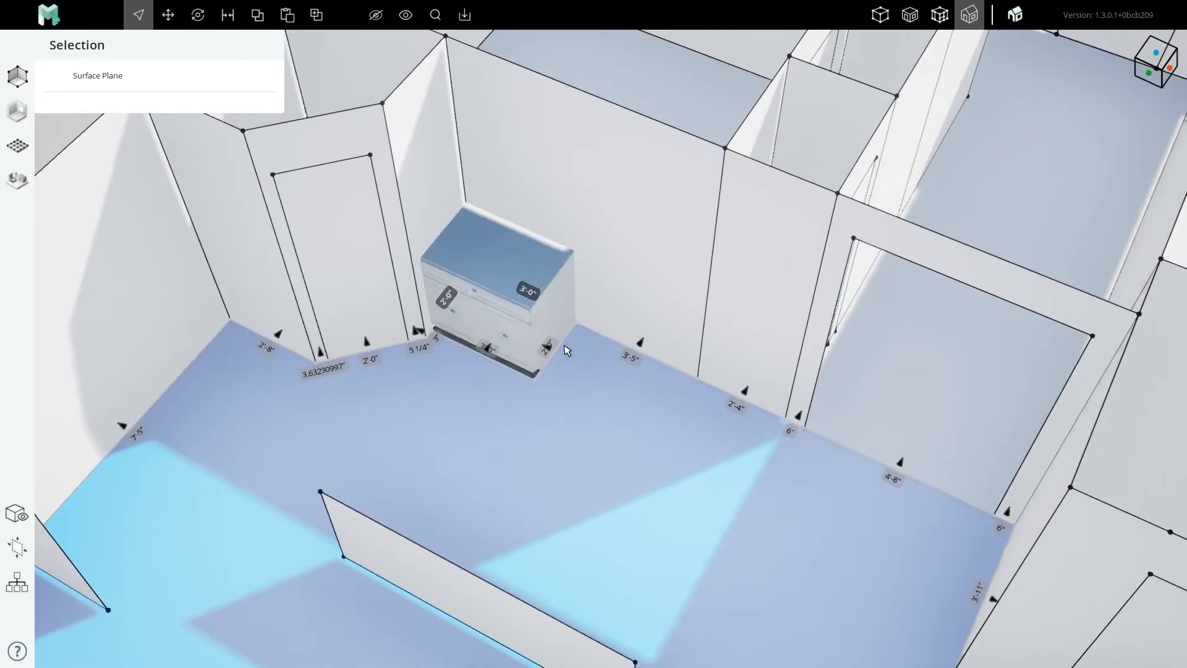
scroll(575, 337, "down", 5)
scroll(587, 346, "up", 4)
key("1")
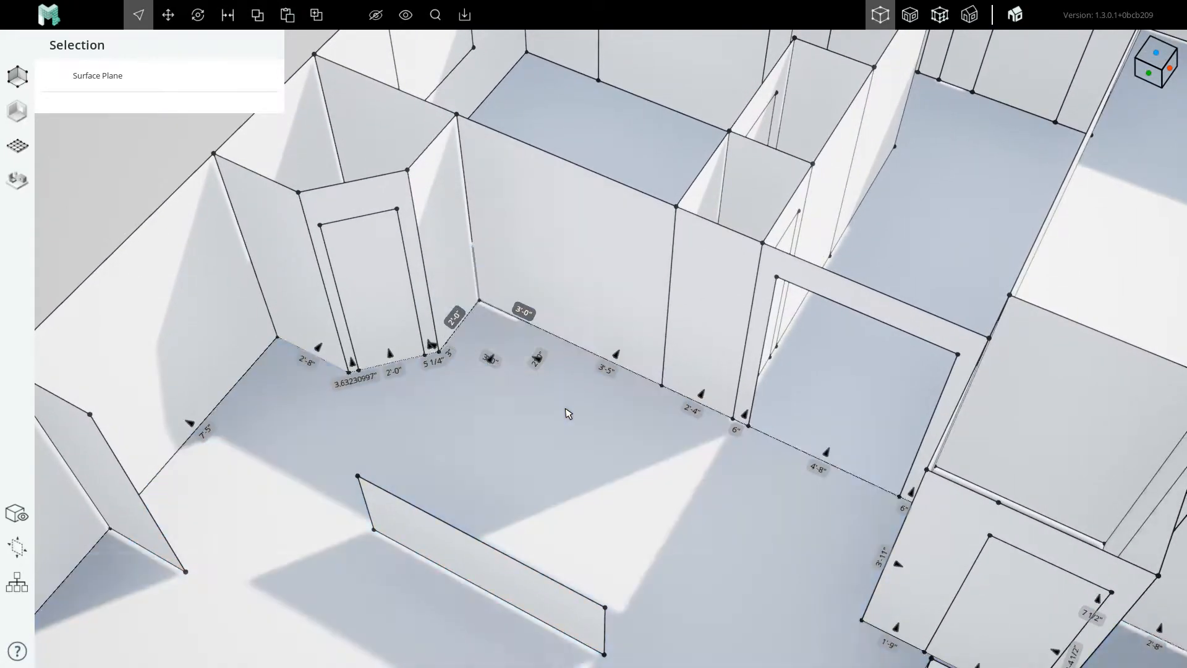
middle_click_drag(480, 300, 496, 285)
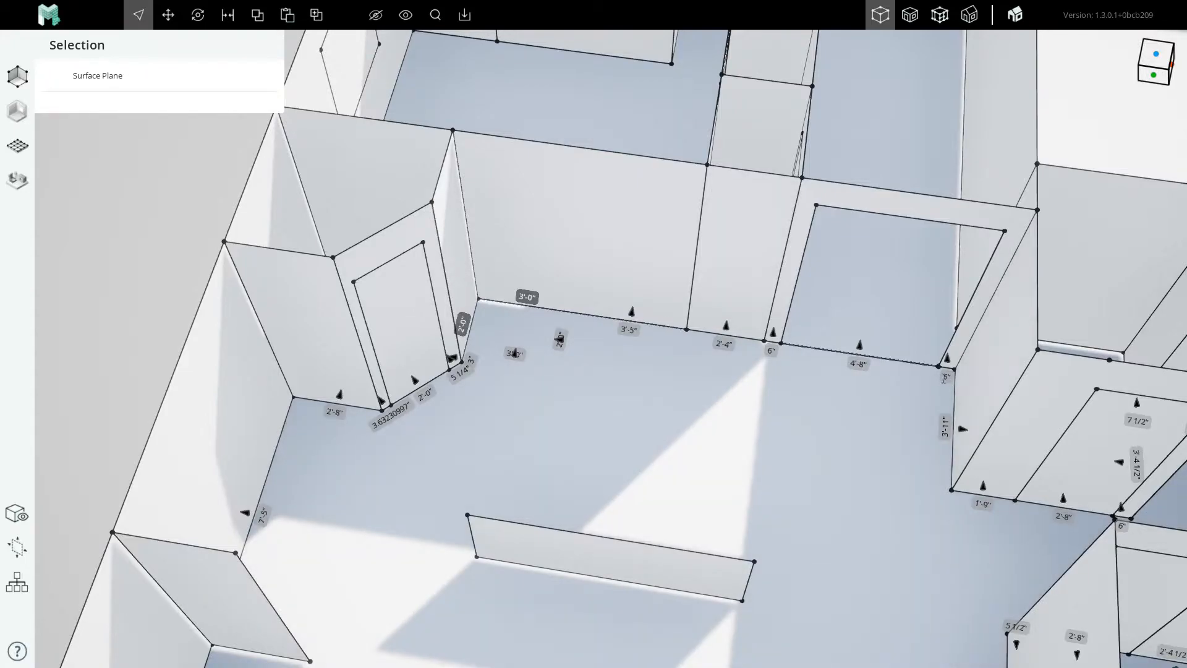
Display the applied assemblies and select the 2x8 Wood Joist floor to inspect its edges in the kitchen.
left_click(150, 283)
middle_click_drag(562, 363, 544, 350)
key("2")
left_click(570, 362)
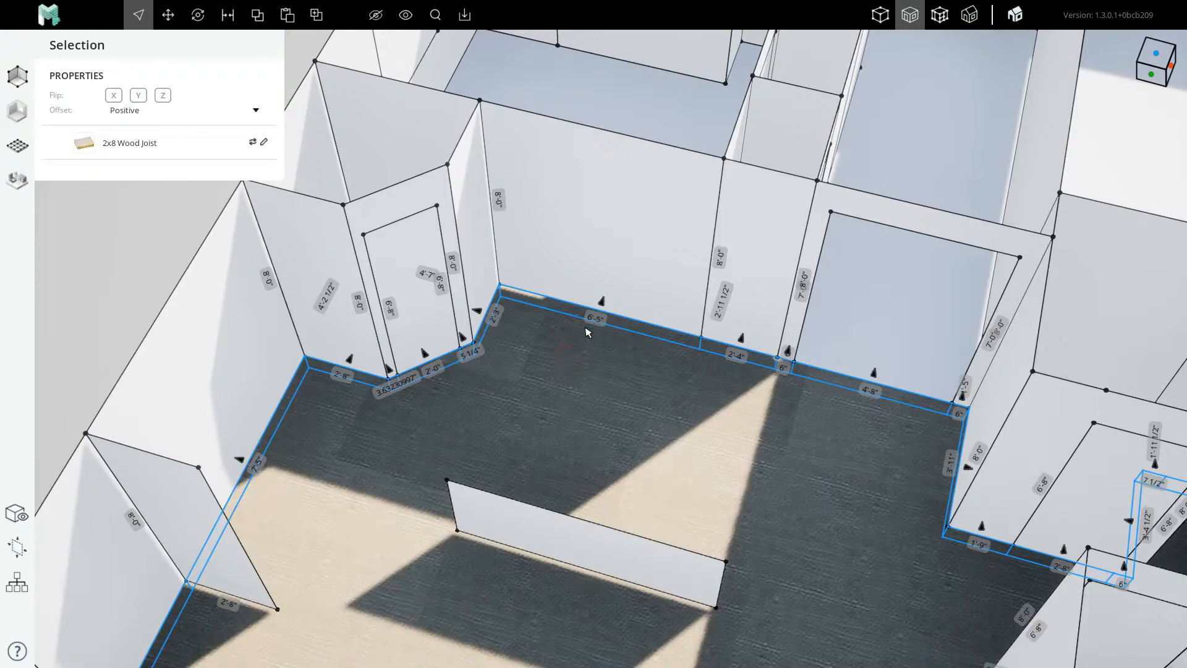
Draw a vertical 8'-0" massing line at the midpoint of the wall beside the cabinet corner, 3'-2 1/2" from the corner.
key("1")
key("l")
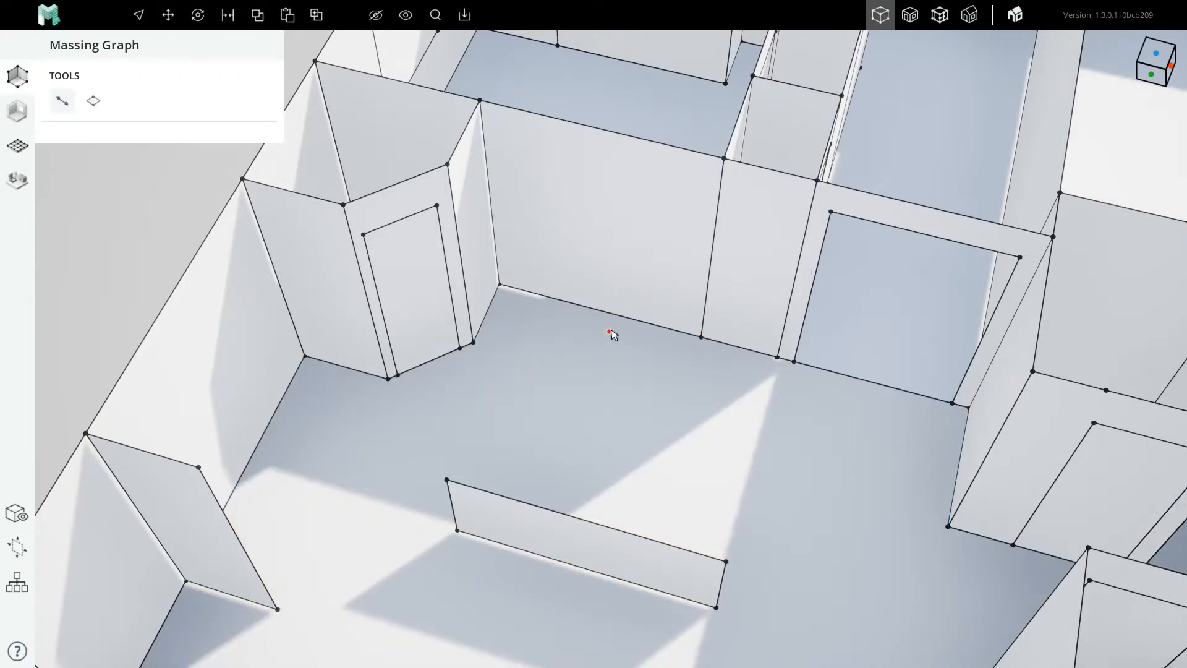
left_click(598, 312)
left_click(603, 128)
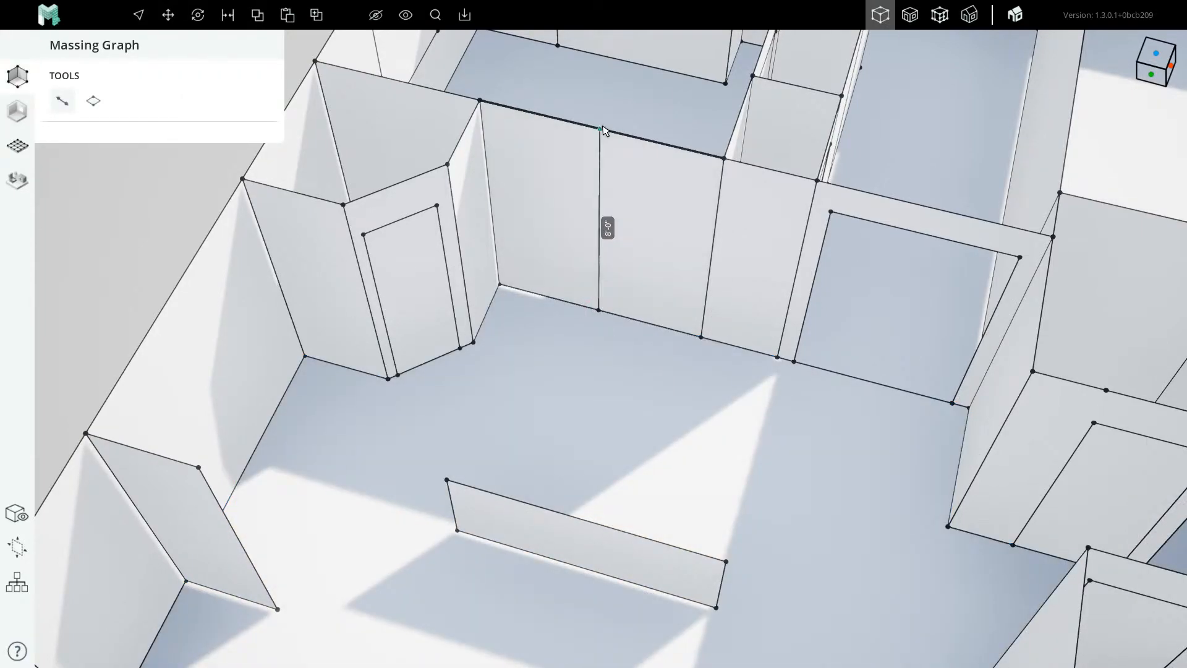
key("Escape")
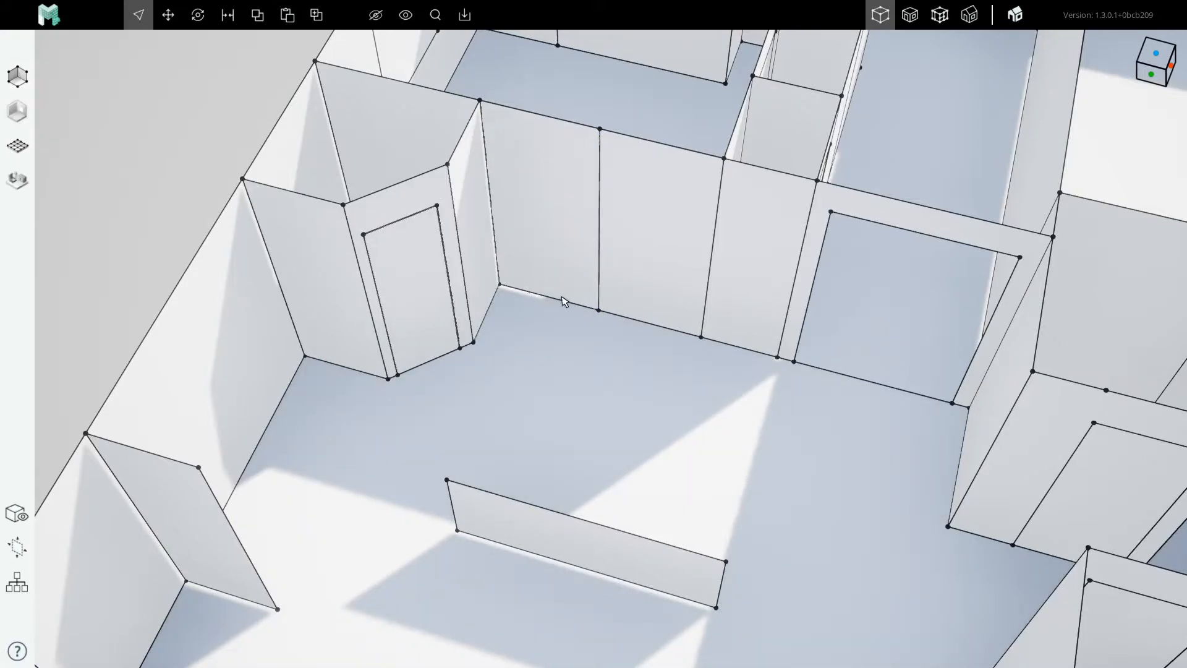
Display the applied assemblies again and select the 2x8 Wood Joist floor to inspect its edge at the new wall line.
left_click(600, 310)
key("2")
scroll(600, 329, "up", 3)
left_click(589, 344)
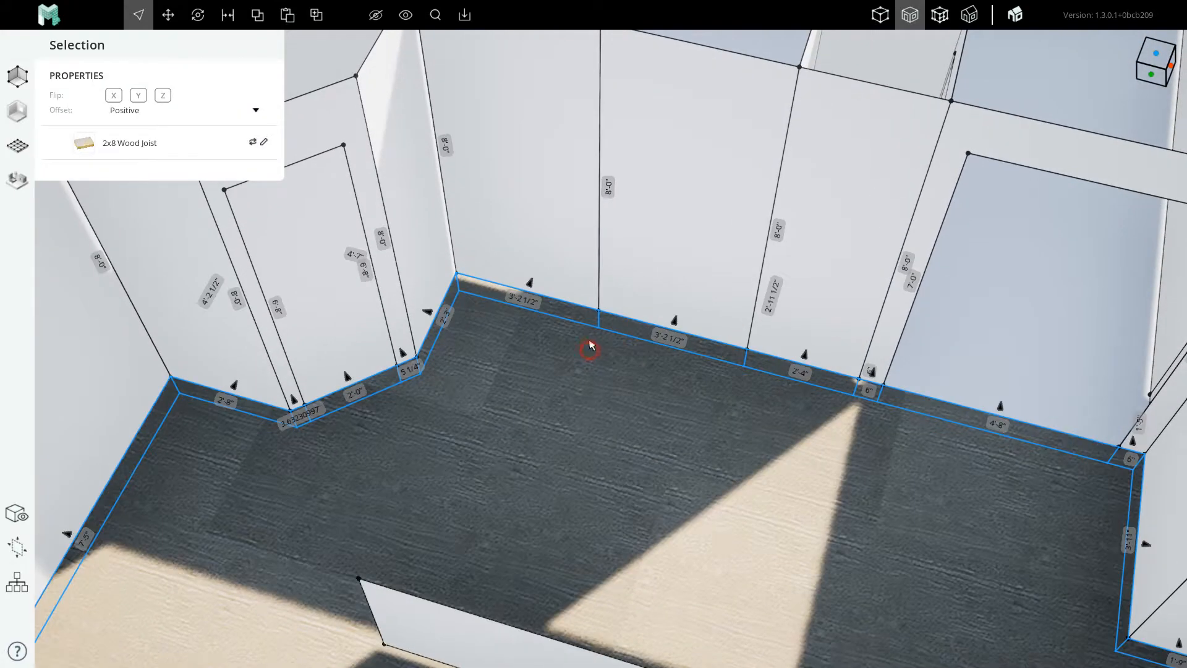
scroll(600, 310, "up", 4)
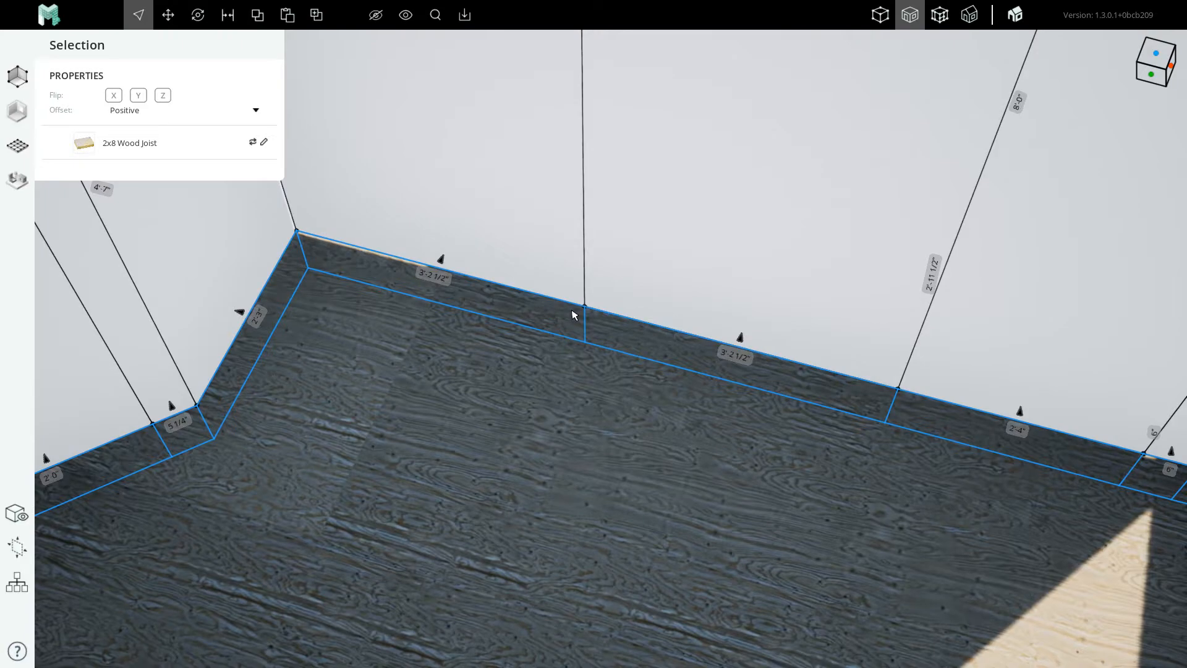
Switch to Surface Graph View Mode, clear the selection and examine the kitchen floor and surrounding rooms from several angles.
scroll(572, 316, "down", 5)
key("3")
scroll(570, 329, "down", 5)
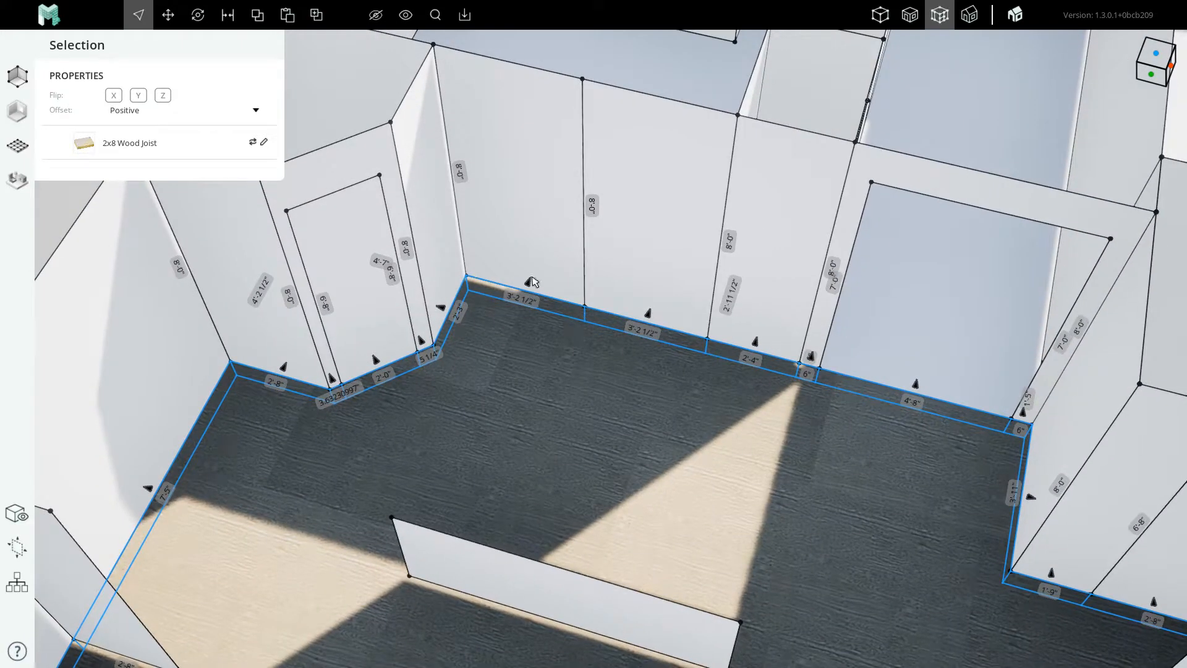
left_click(266, 272)
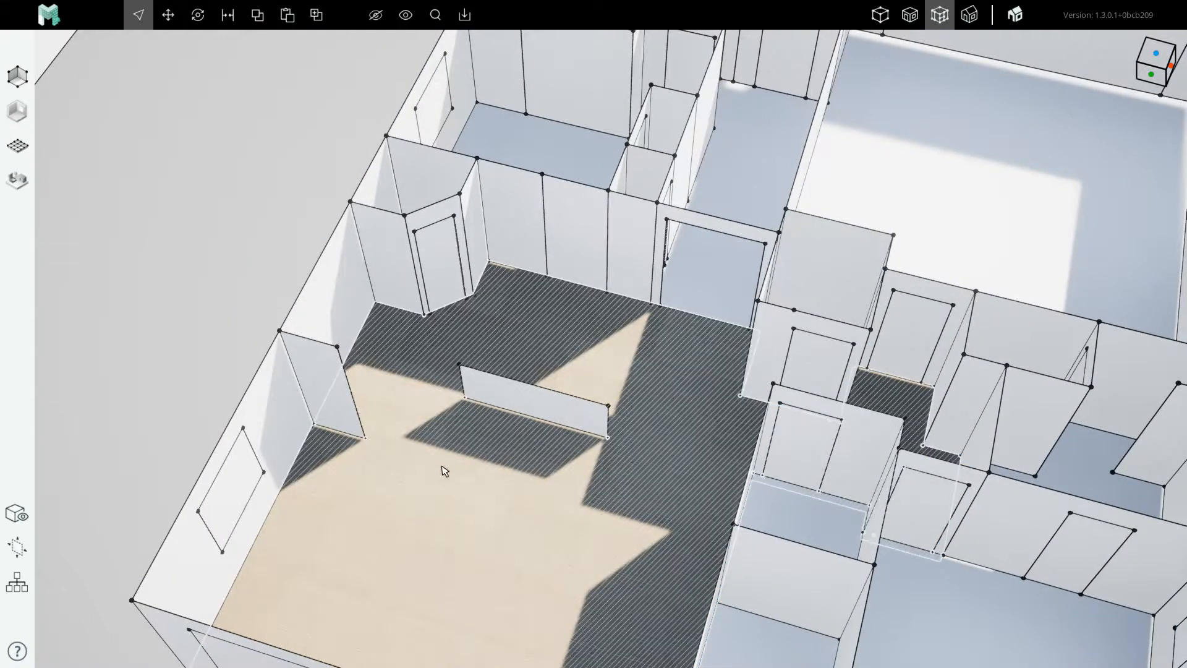
mouse_move(537, 371)
middle_mouse_down()
mouse_move(557, 331)
mouse_move(472, 309)
middle_mouse_up()
middle_click_drag(603, 346, 468, 317)
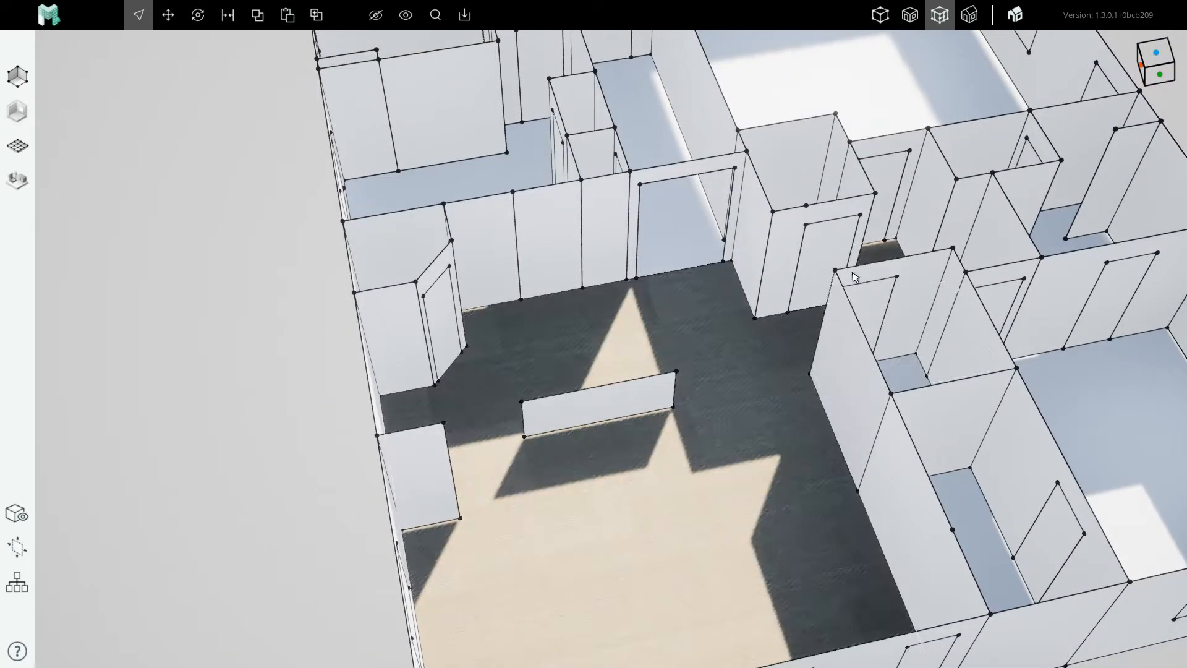
middle_click_drag(737, 543, 480, 384)
scroll(480, 384, "down", 5)
scroll(574, 318, "up", 8)
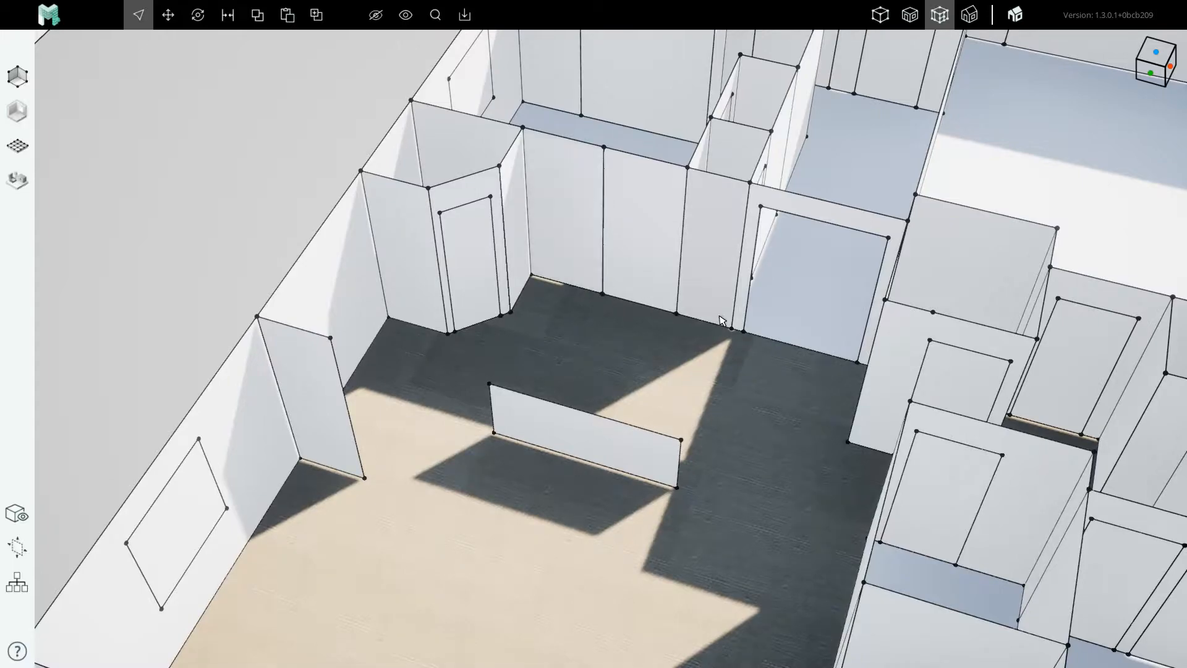
Switch between the Surface Graph and Applied Assemblies view modes and examine the wood floor in and around the kitchen.
scroll(573, 318, "down", 4)
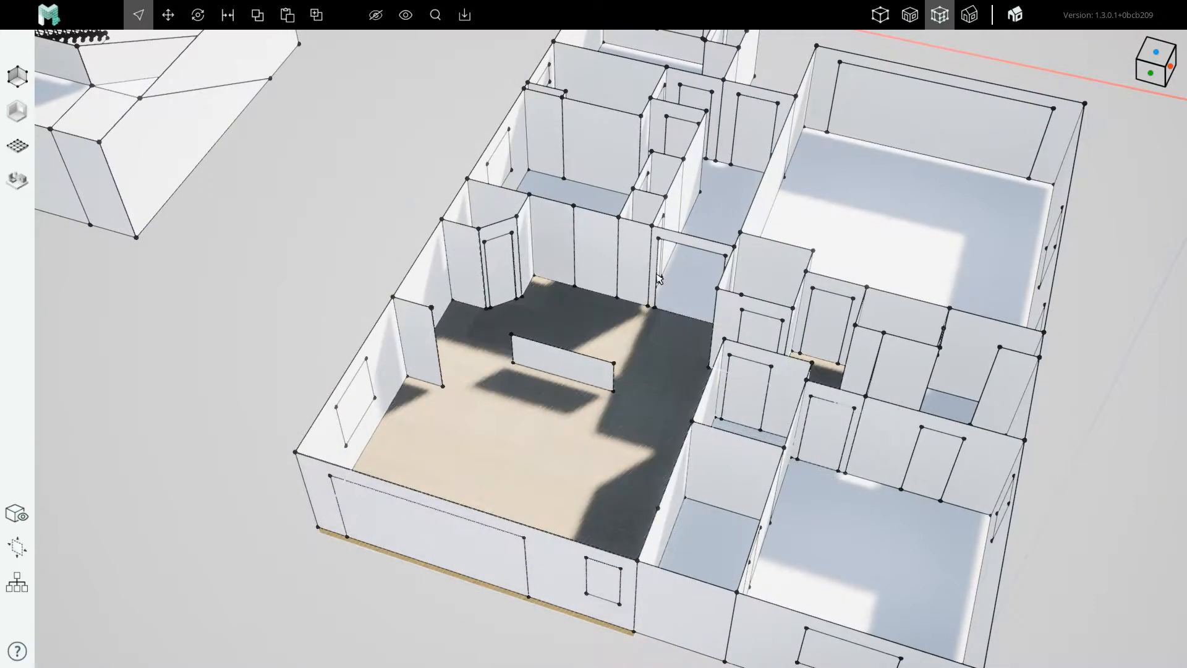
scroll(619, 297, "up", 3)
scroll(495, 305, "up", 3)
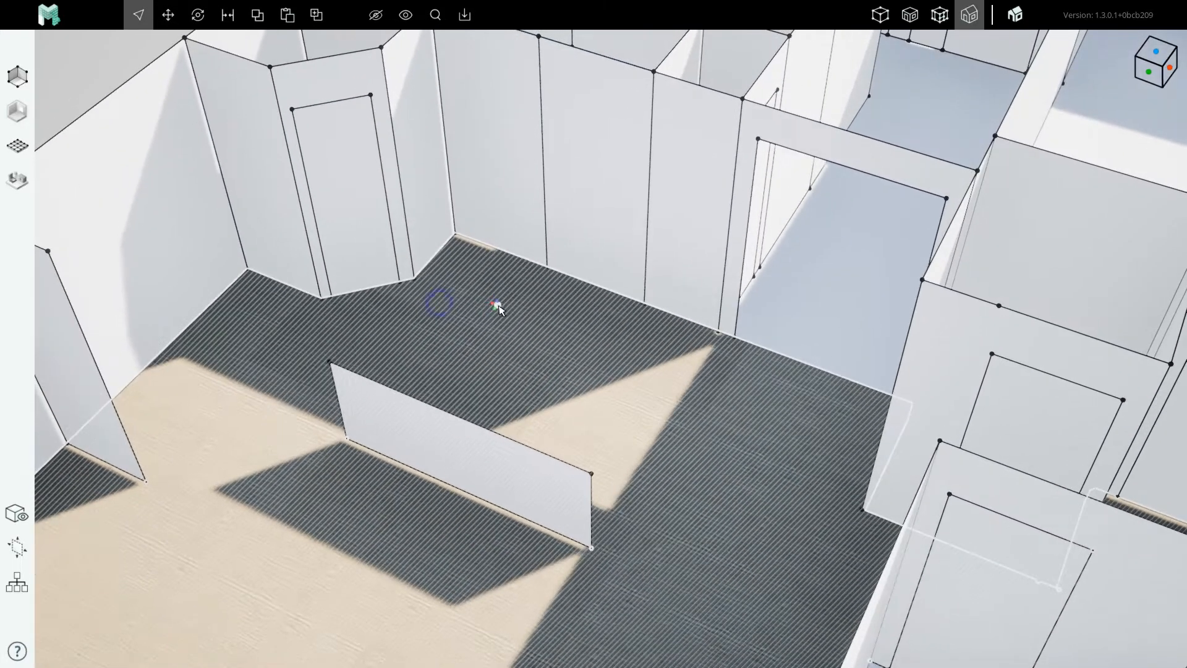
scroll(506, 281, "down", 3)
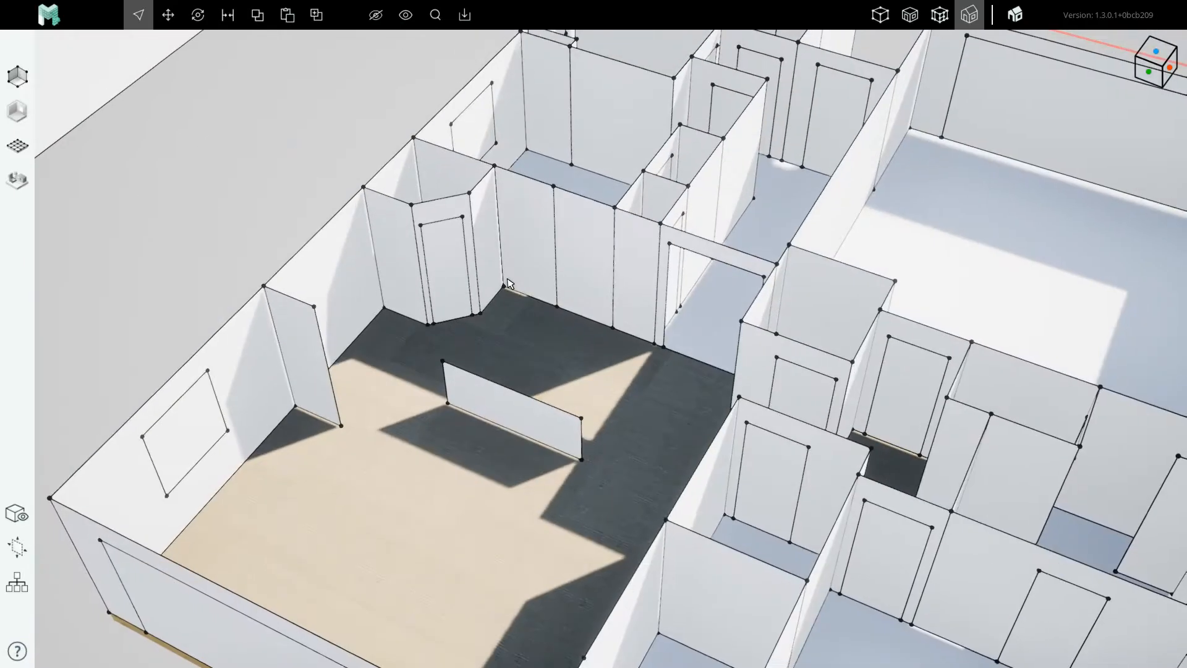
scroll(528, 320, "up", 3)
right_click_drag(529, 323, 568, 329)
key("1")
scroll(570, 333, "down", 3)
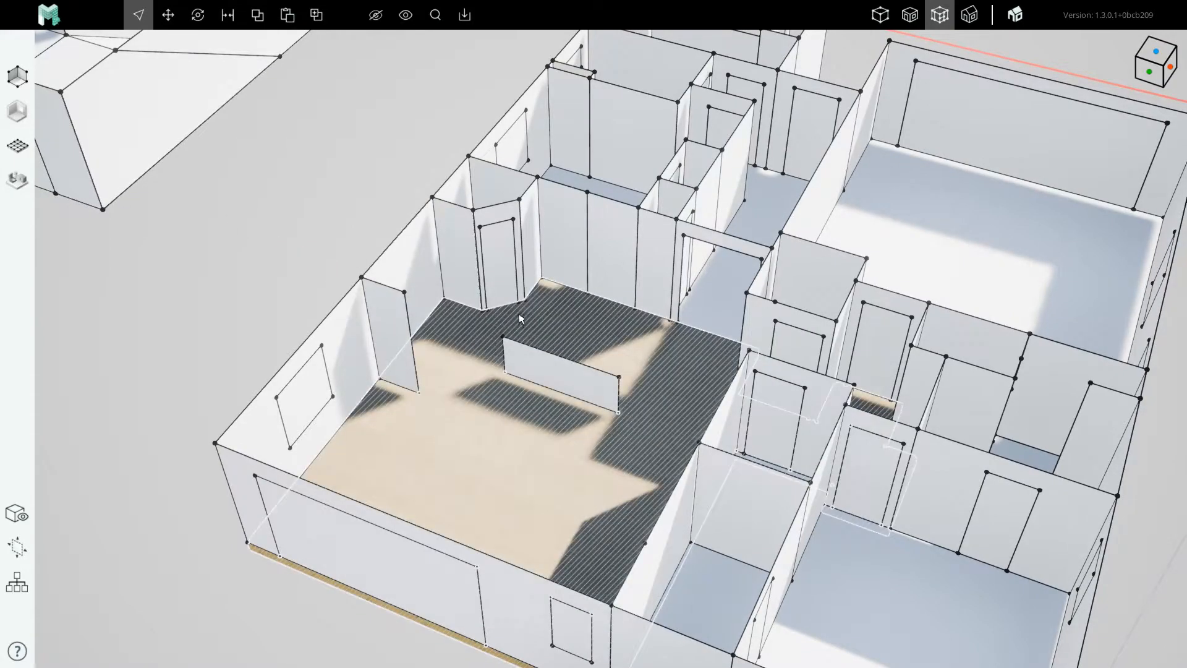
key("4")
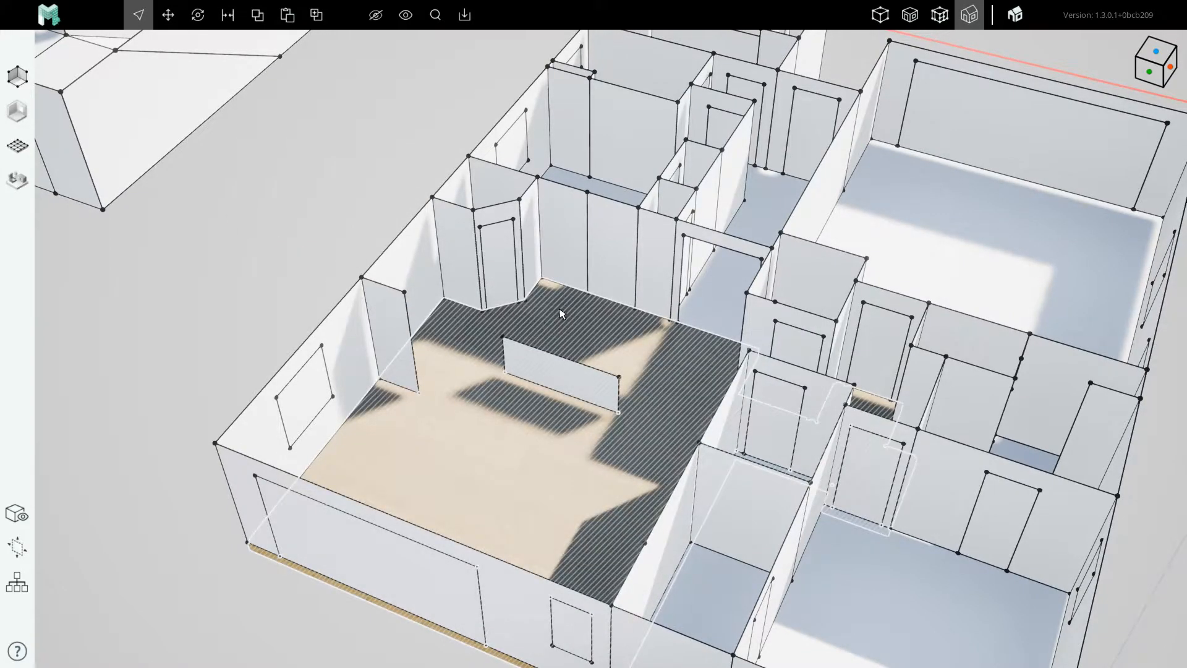
key("3")
Sketch a 3'-0" by 2'-0" surface graph rectangle on the kitchen floor in the corner beside the angled door wall.
scroll(569, 291, "up", 3)
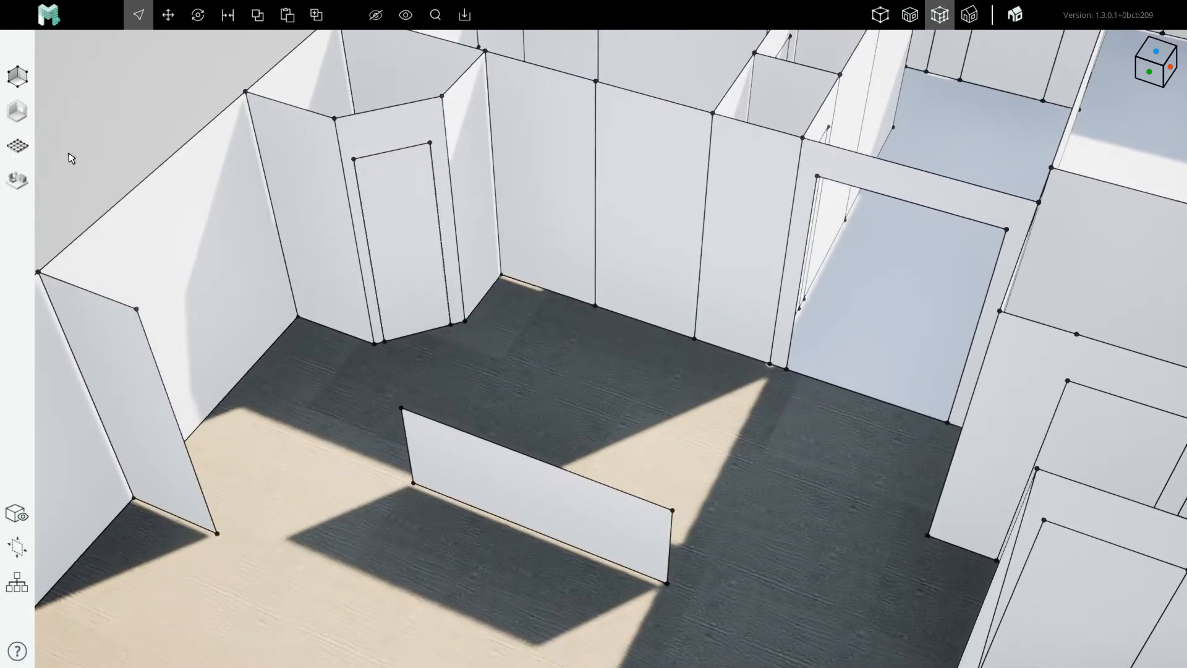
left_click(18, 147)
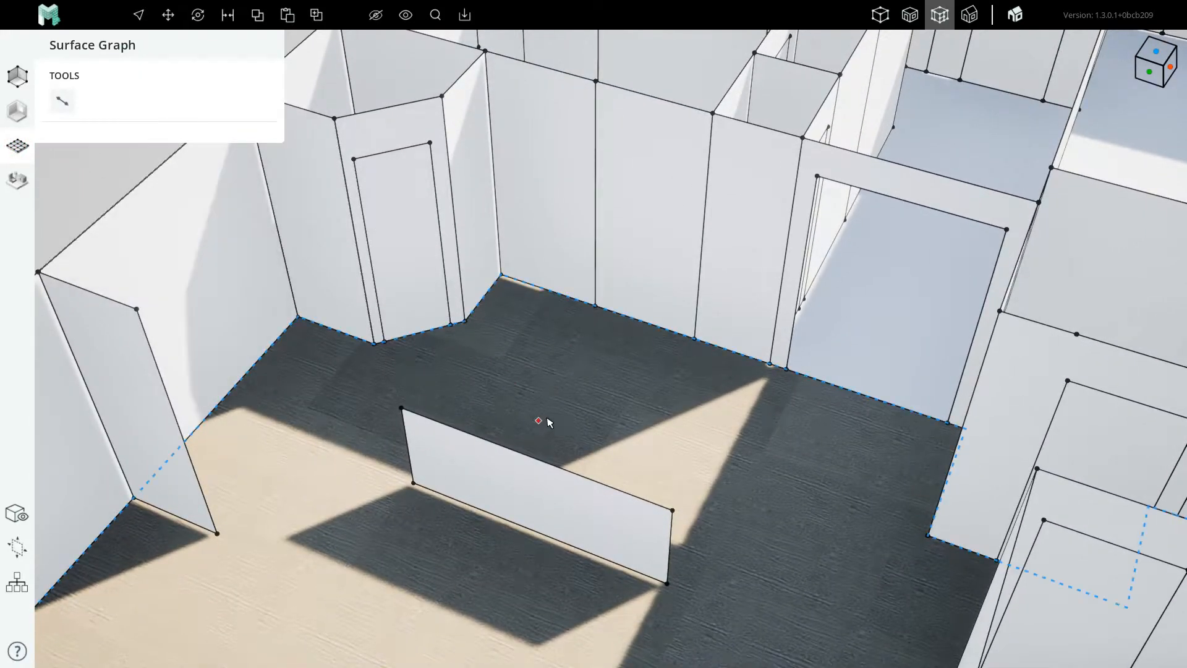
left_click(540, 362)
scroll(485, 271, "up", 4)
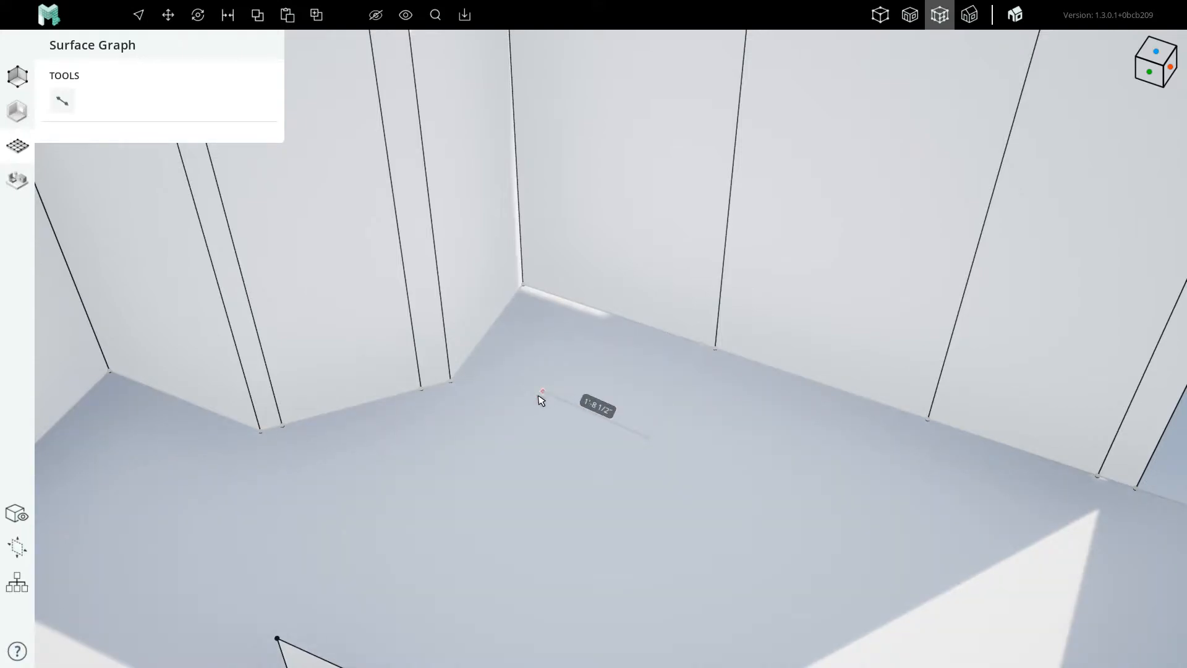
key("Escape")
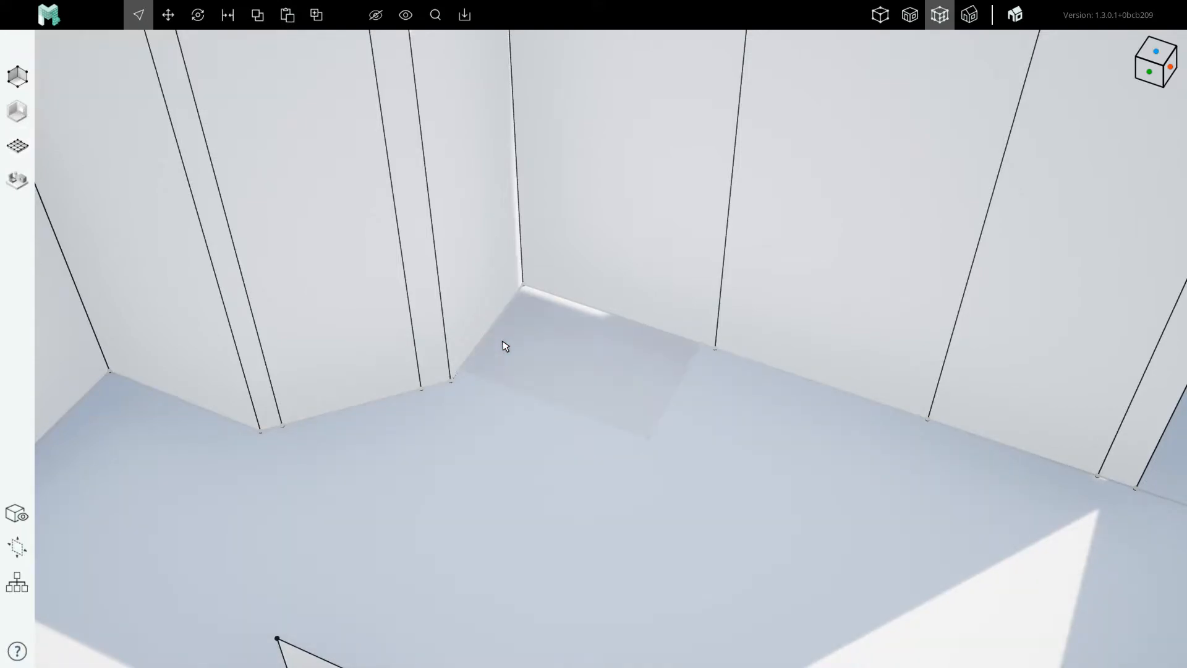
Place a One Drawer Over Two Doors cabinet 3'-0" tall on the floor rectangle, with its front on the short side away from the corner.
left_click(18, 180)
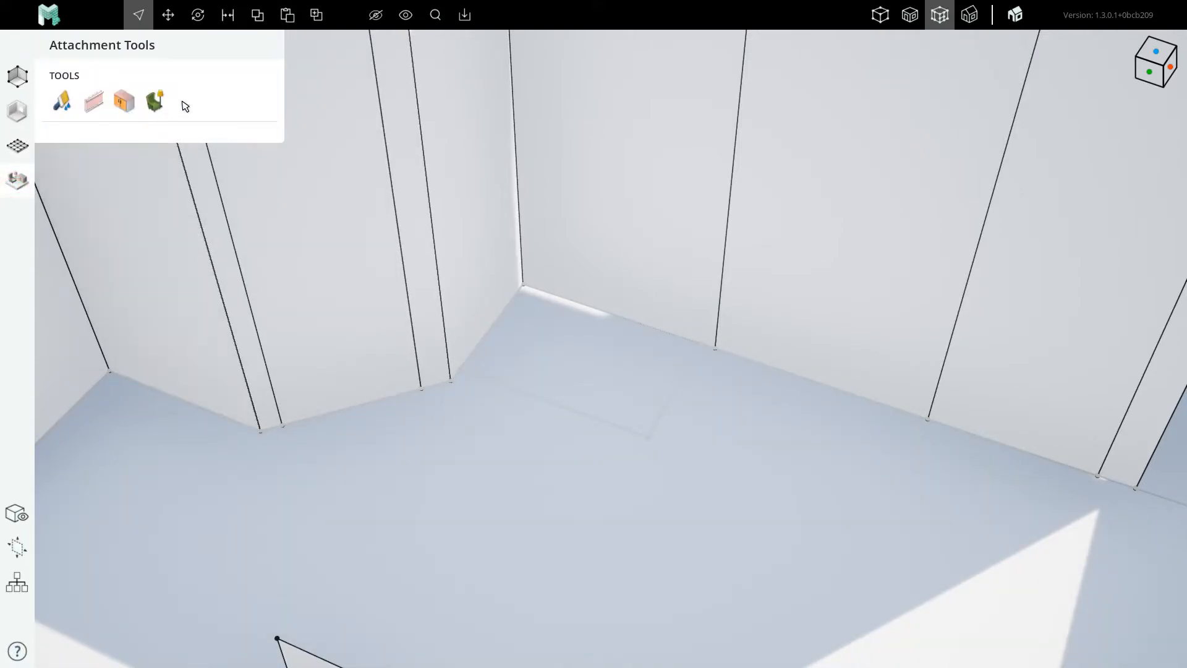
left_click(125, 101)
left_click(536, 352)
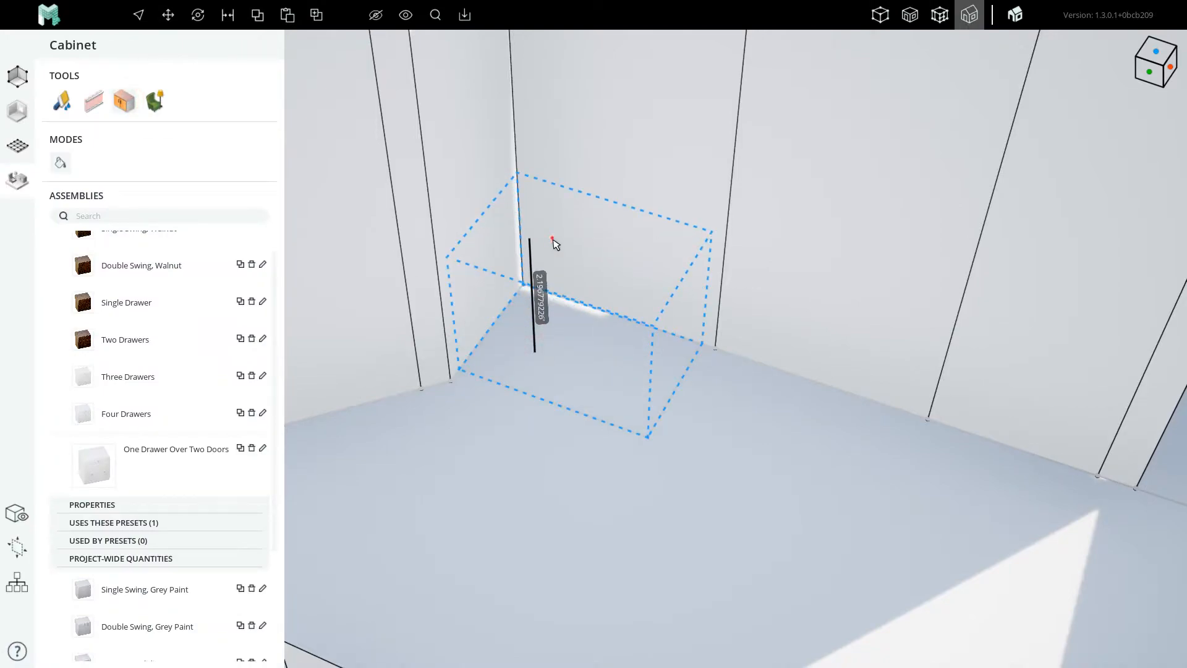
left_click(555, 243)
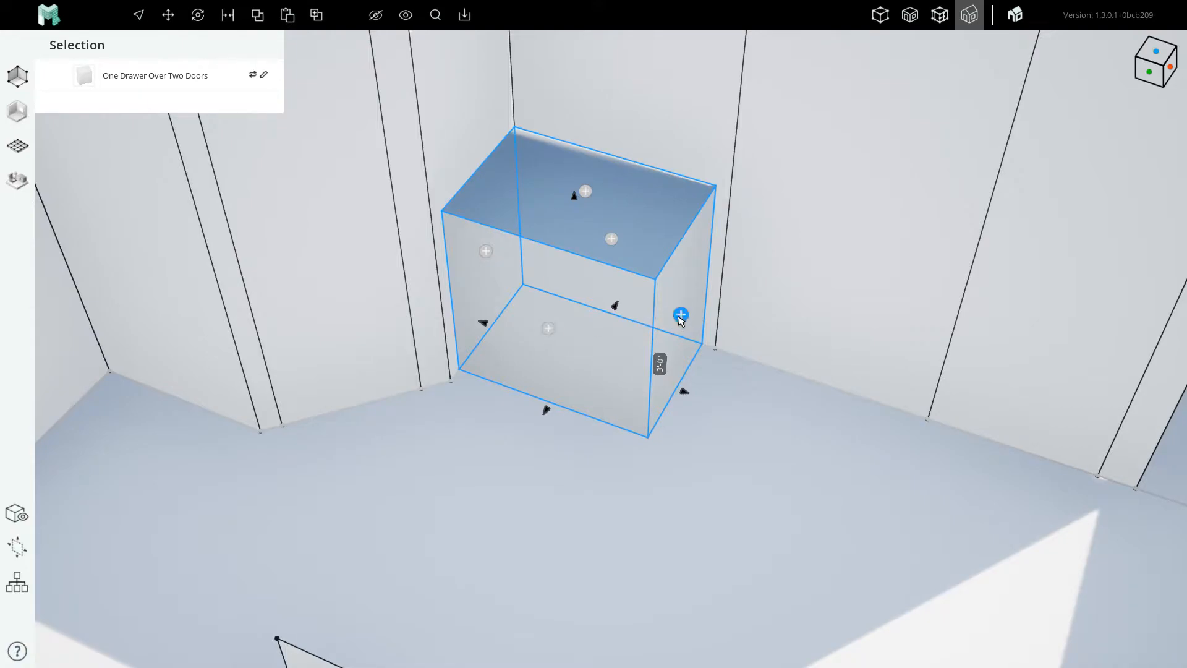
left_click(680, 316)
middle_click_drag(671, 327, 616, 329)
key("Escape")
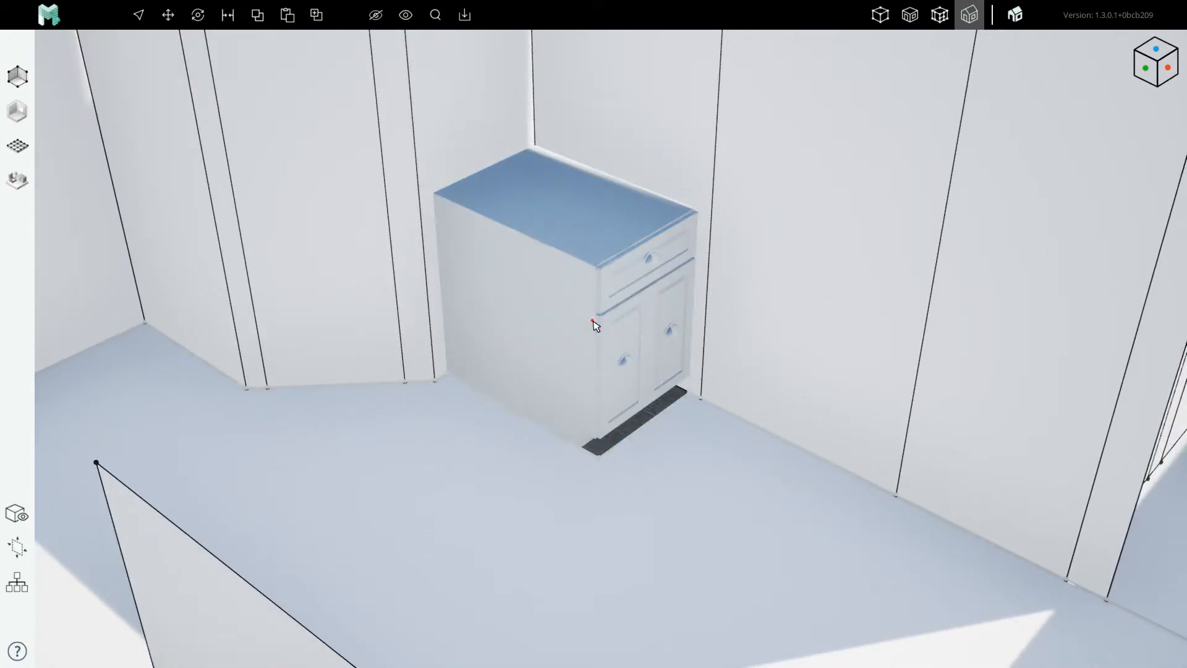
Change the cabinet's front to its 3'-0" long side facing the kitchen.
left_click(598, 324)
left_click(648, 336)
left_click(514, 329)
middle_click_drag(537, 371, 576, 337)
scroll(572, 324, "down", 3)
scroll(587, 310, "up", 4)
scroll(436, 345, "down", 4)
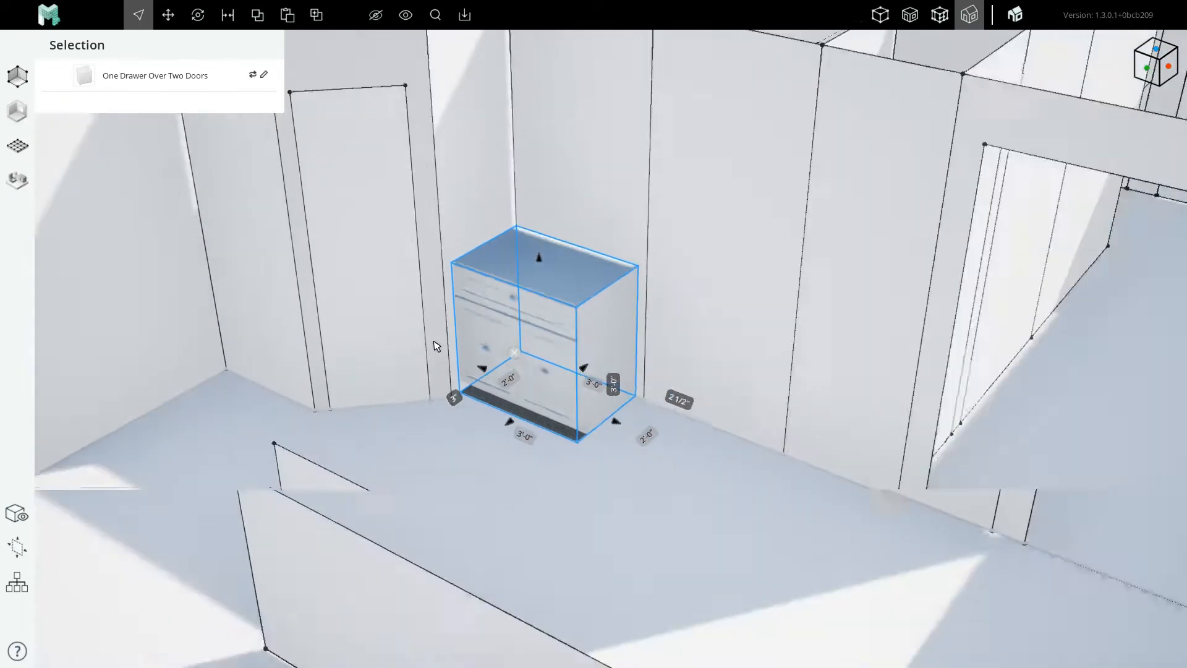
Reselect the cabinet and review how it sits in the kitchen corner.
scroll(436, 346, "down", 3)
left_click(436, 346)
left_click(502, 316)
middle_click_drag(502, 317, 535, 278)
scroll(533, 270, "down", 4)
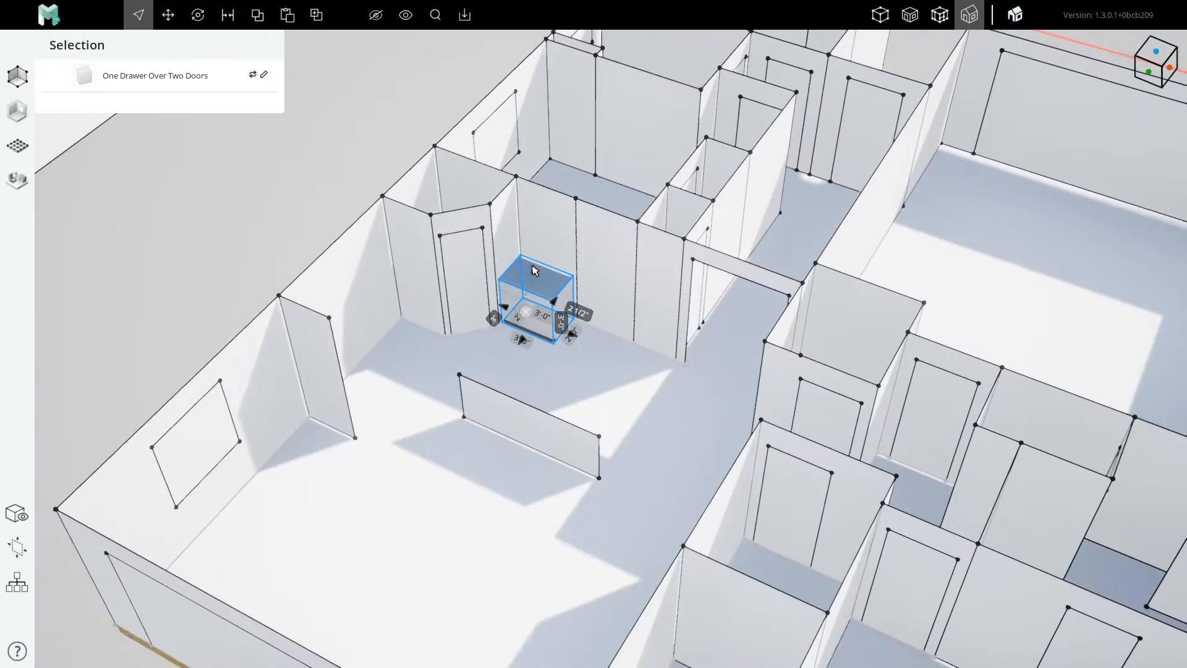
Remove the cabinet and the wood floor assembly from the kitchen.
scroll(535, 270, "down", 4)
left_click(440, 476)
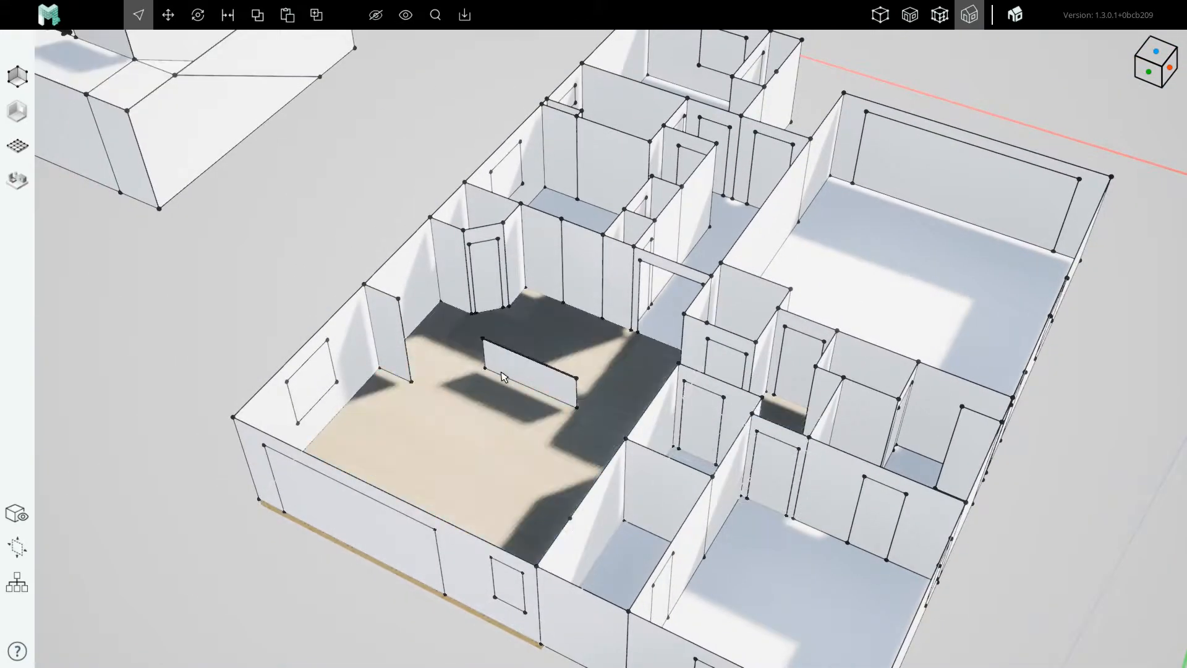
key("Delete")
Examine the bare massing of the kitchen corner and the surrounding rooms from several angles.
middle_click_drag(448, 458, 495, 401)
scroll(598, 245, "up", 5)
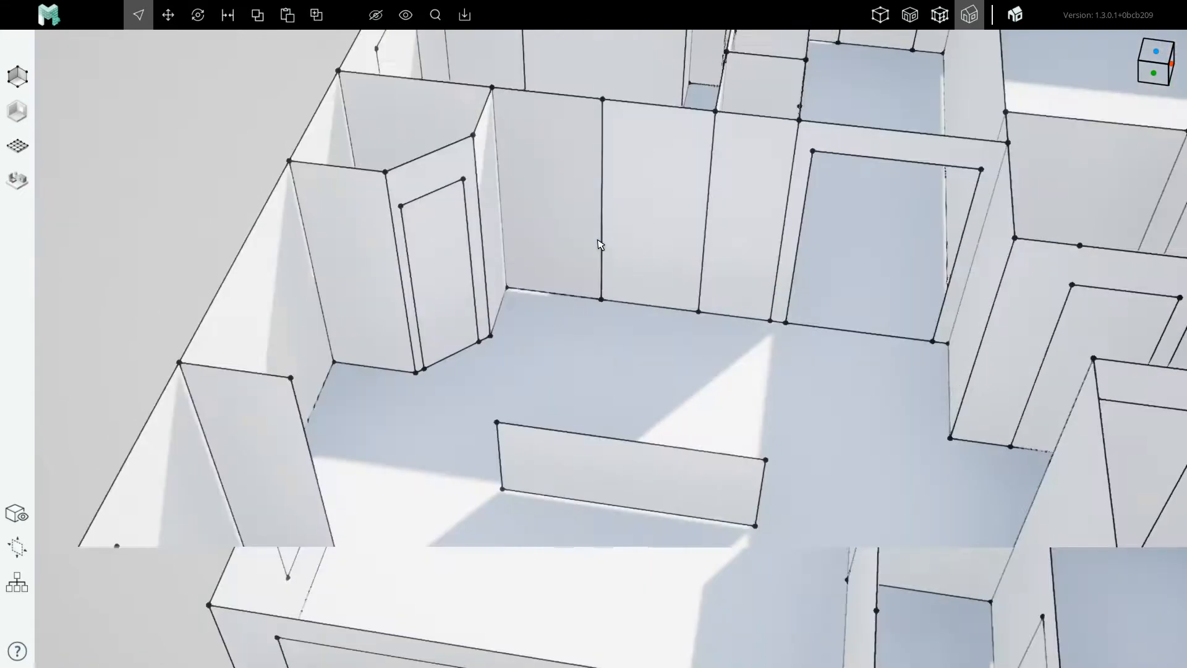
middle_click_drag(624, 317, 570, 297)
scroll(569, 297, "down", 5)
middle_click_drag(522, 469, 591, 403)
middle_click_drag(668, 299, 583, 398)
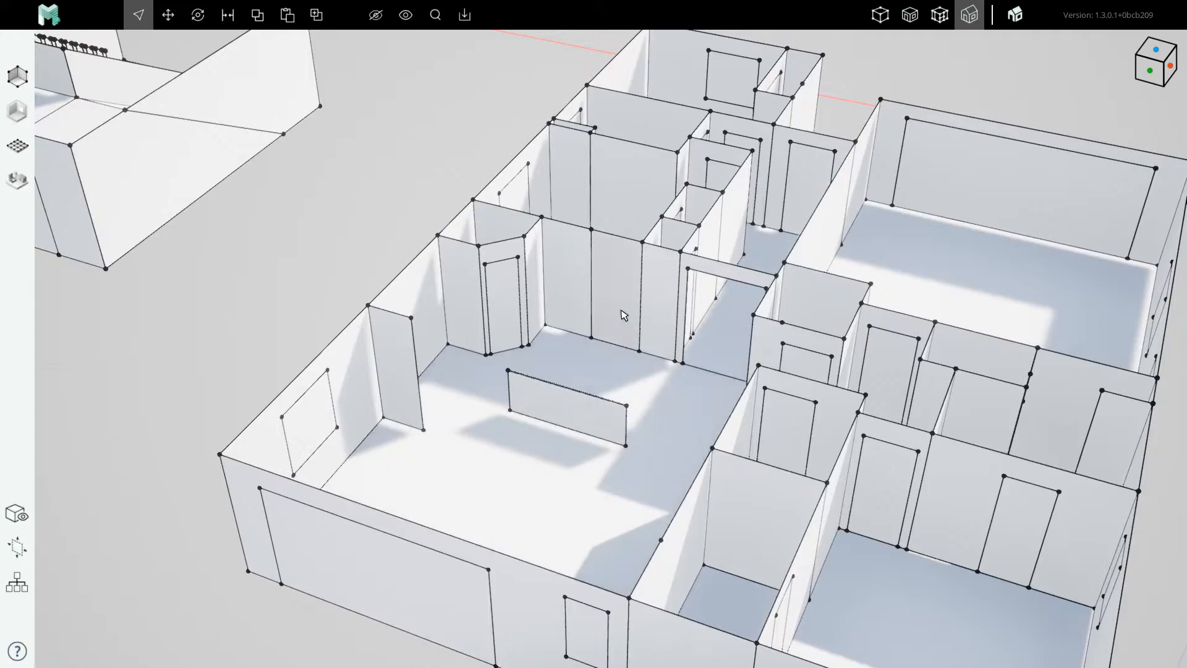
scroll(621, 317, "up", 5)
middle_click_drag(712, 246, 745, 299)
middle_click_drag(682, 380, 549, 408)
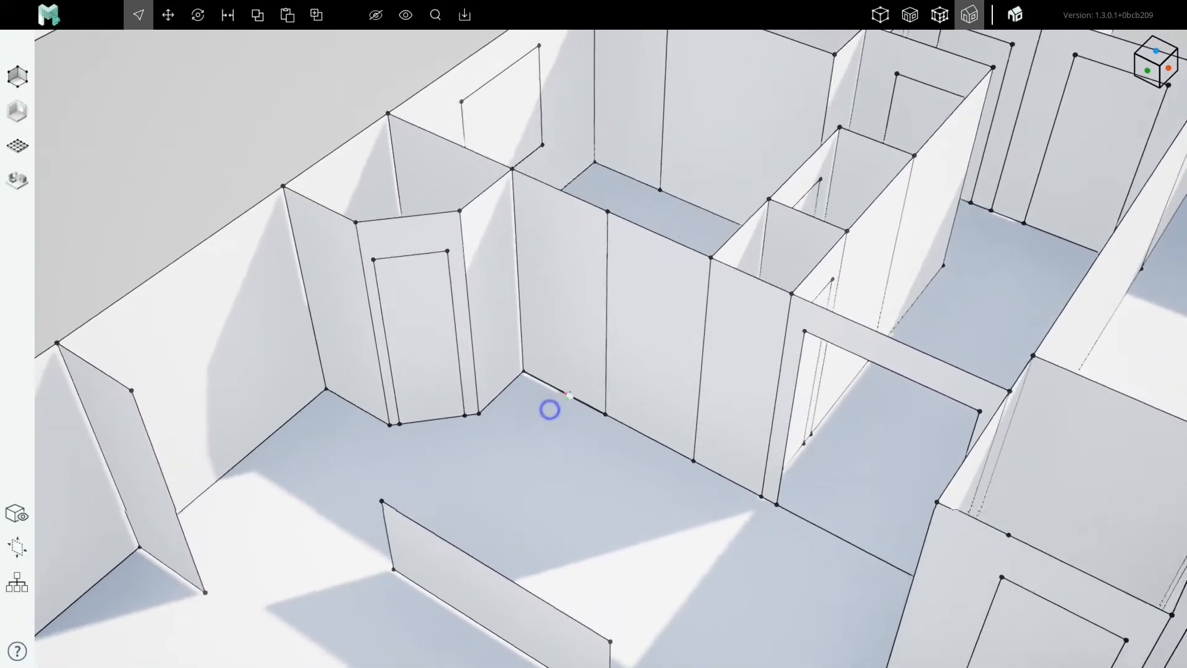
scroll(586, 363, "up", 5)
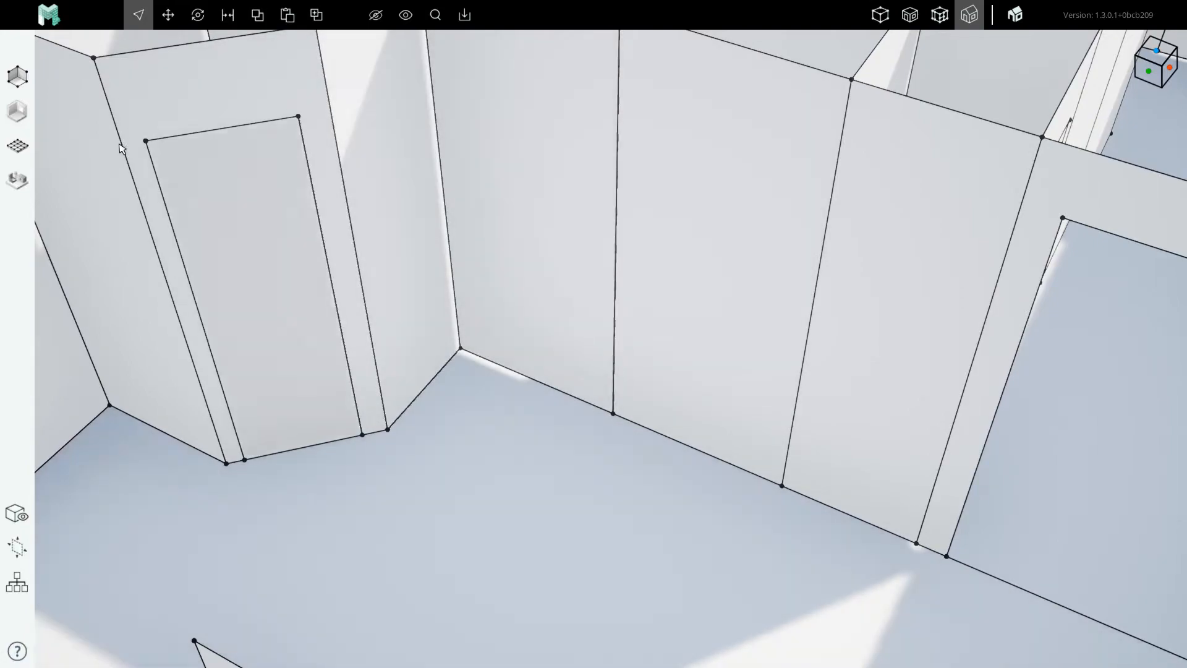
Draw massing lines on the floor in the kitchen corner to enclose a rectangular cabinet footprint 3'-0" long.
left_click(17, 77)
left_click(62, 101)
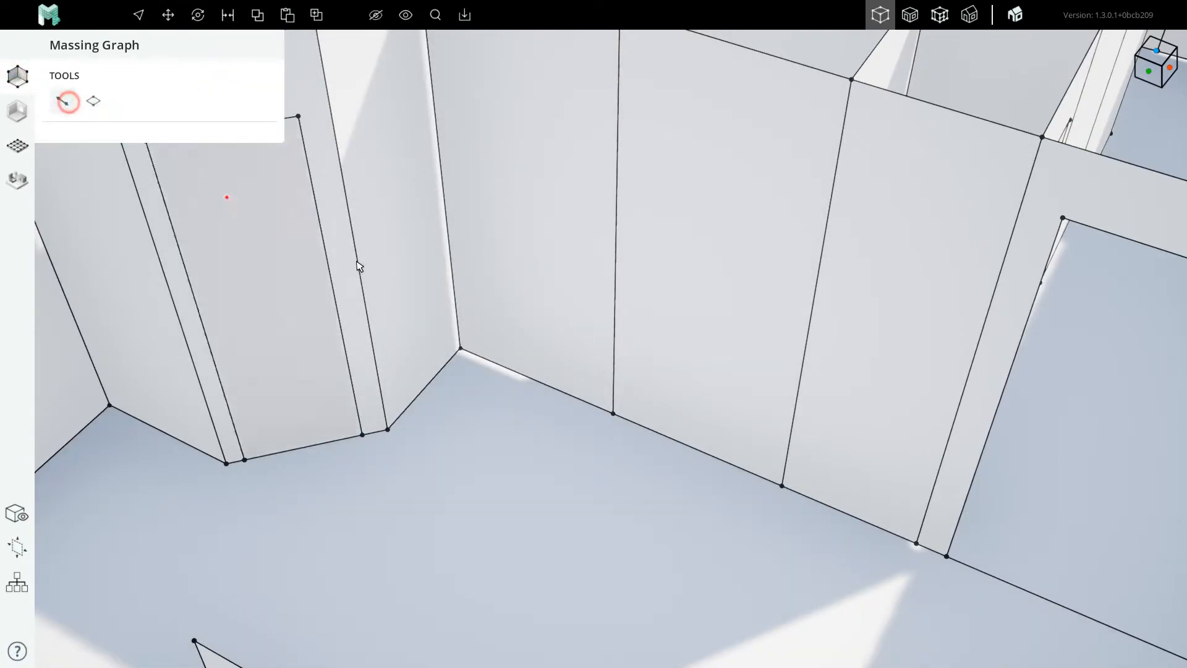
scroll(543, 324, "up", 5)
left_click(589, 331)
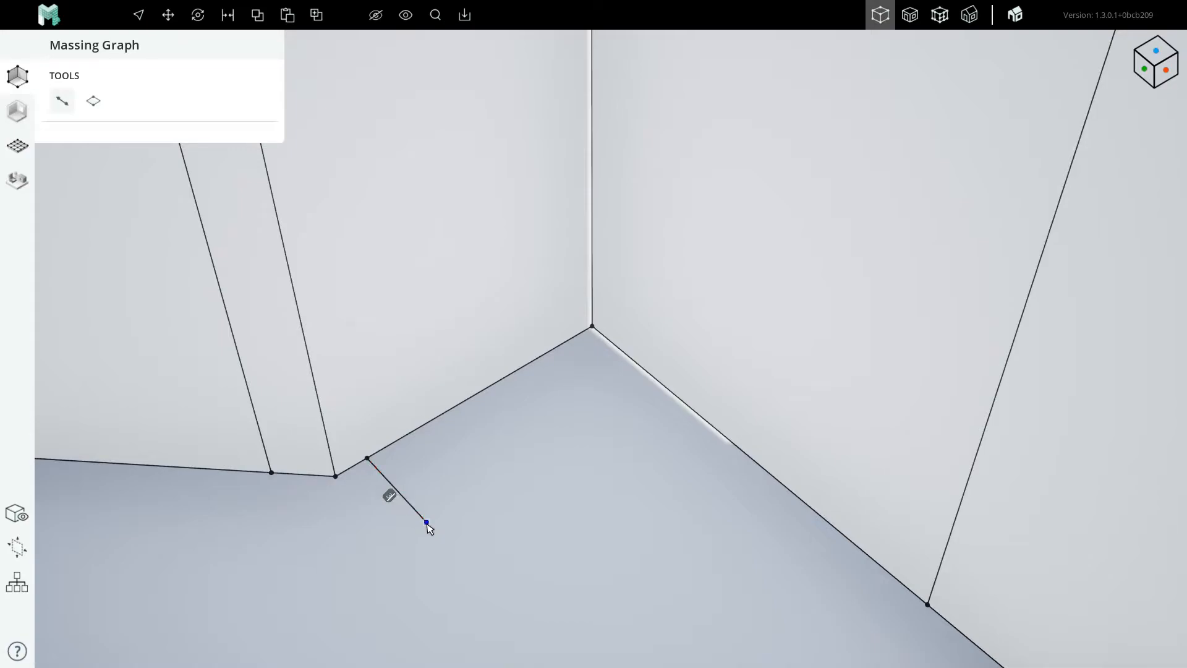
key("Return")
scroll(422, 336, "down", 3)
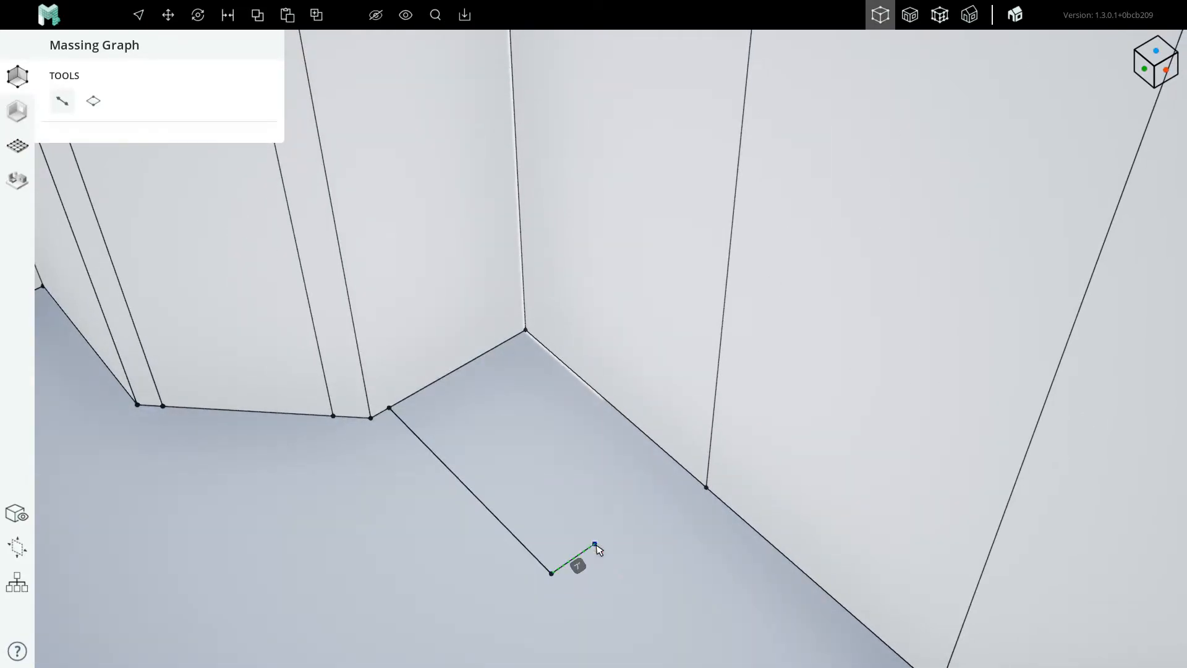
left_click(625, 424)
scroll(622, 467, "down", 3)
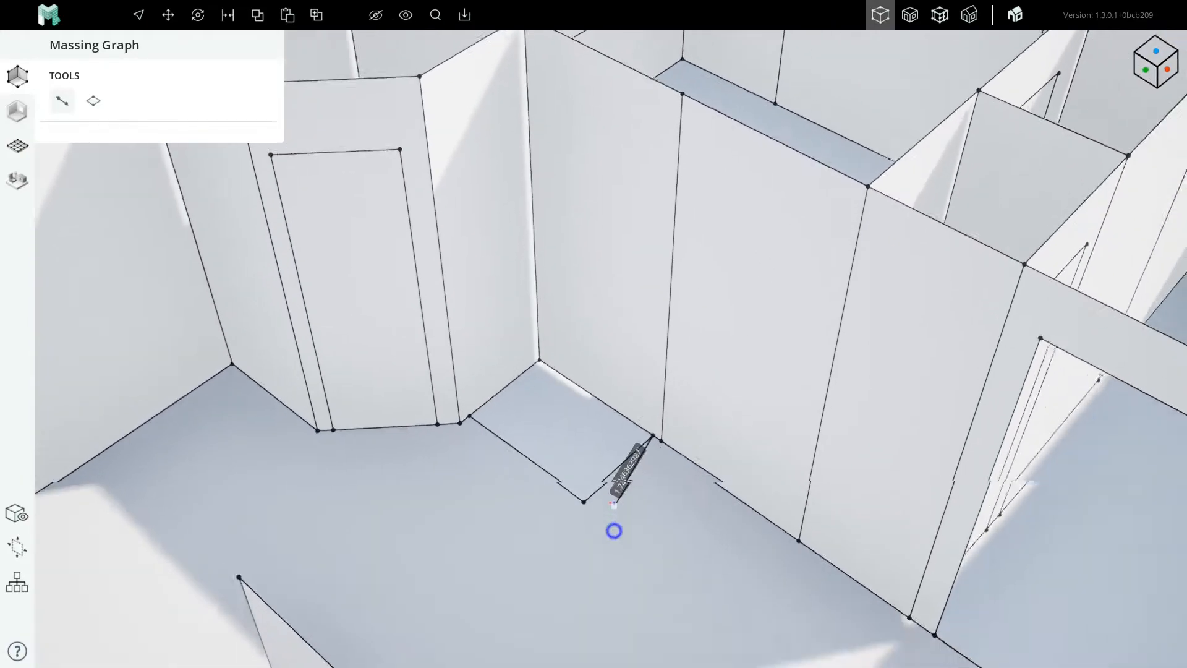
Finish the footprint lines and delete the vertical 8'-0" massing line at the midpoint of the wall behind them.
right_click_drag(615, 530, 587, 476)
scroll(587, 476, "down", 3)
key("Escape")
left_click(612, 371)
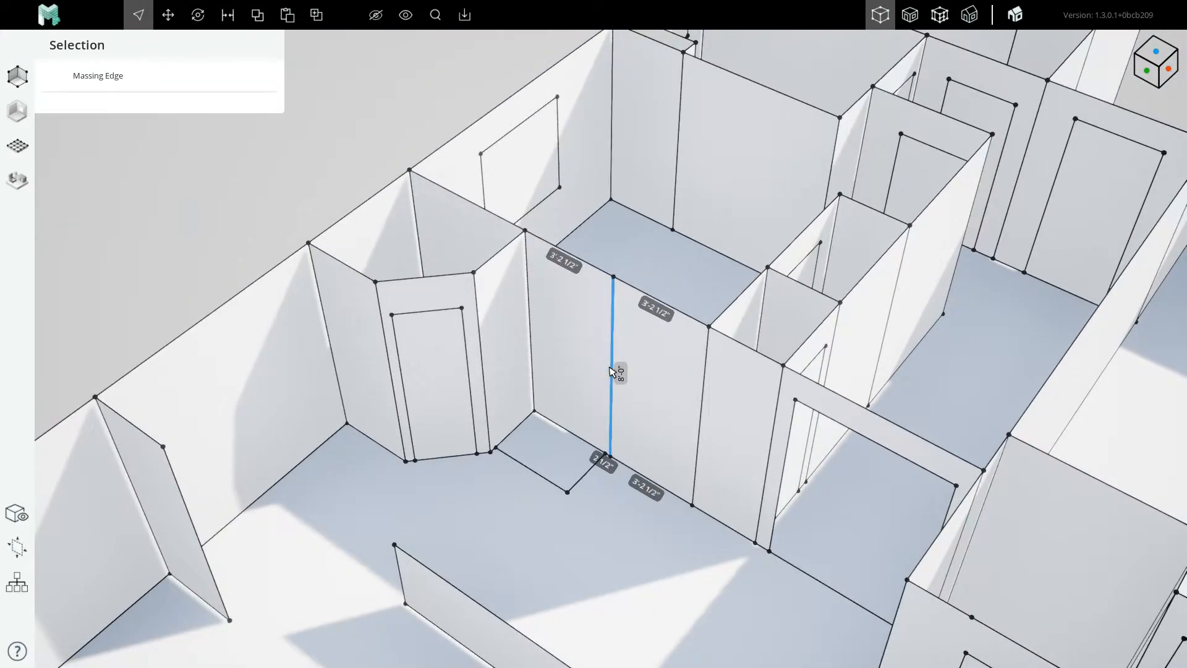
key("Delete")
Raise a 2'-10" vertical massing line at the footprint's wall end and continue the lines down to its front corner to enclose the side face.
scroll(528, 426, "up", 3)
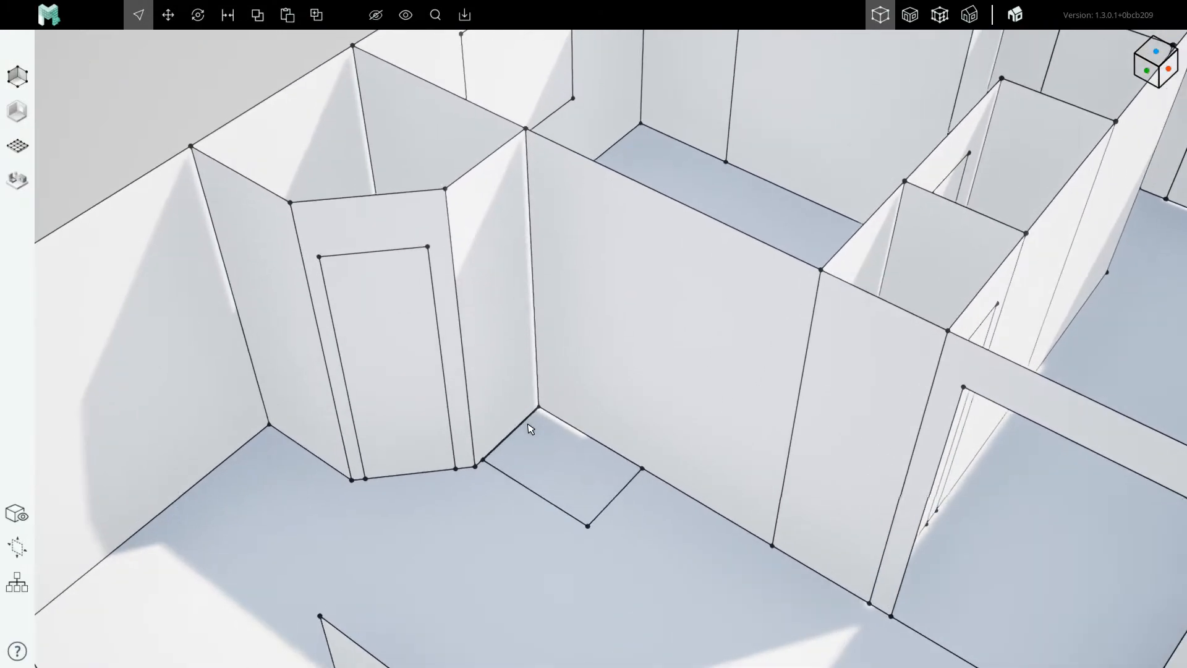
key("l")
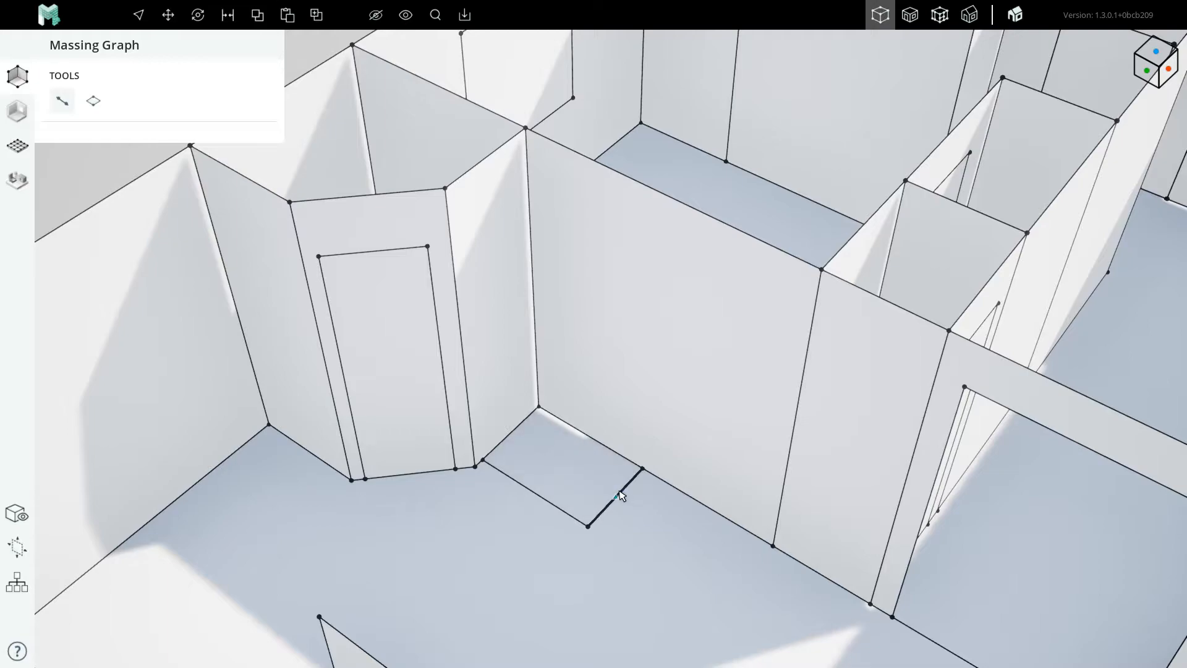
left_click(642, 468)
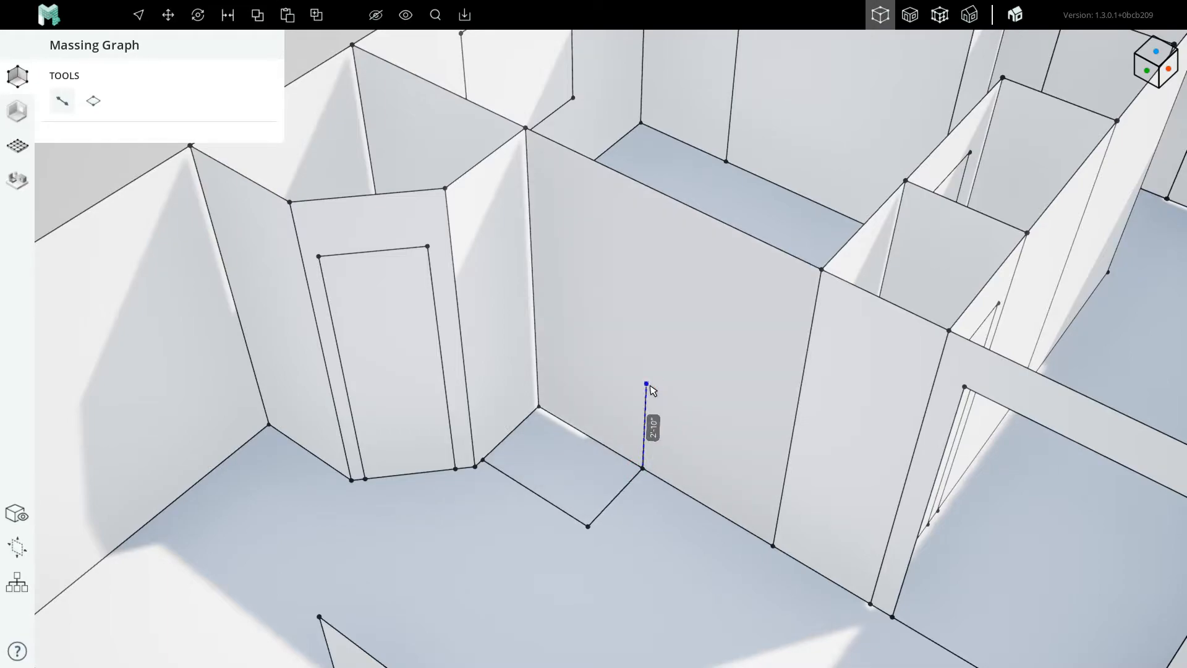
left_click(648, 385)
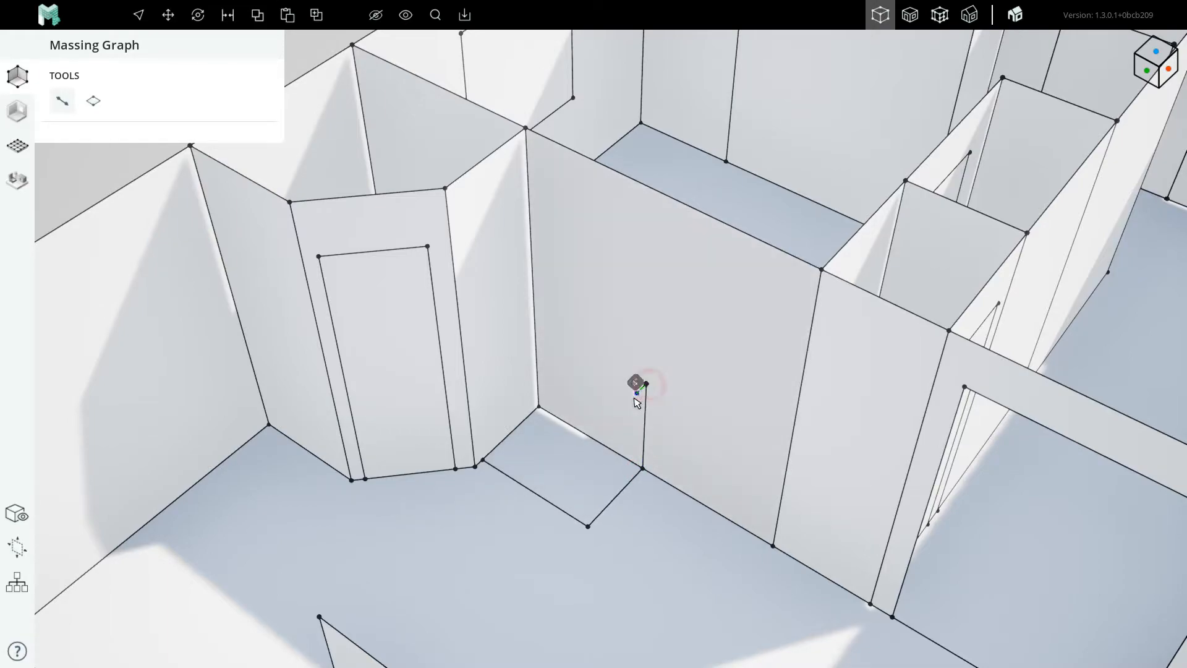
left_click(588, 527)
Add the 3'-0" wide front face and the top face to complete the cabinet's massing box.
scroll(581, 495, "up", 3)
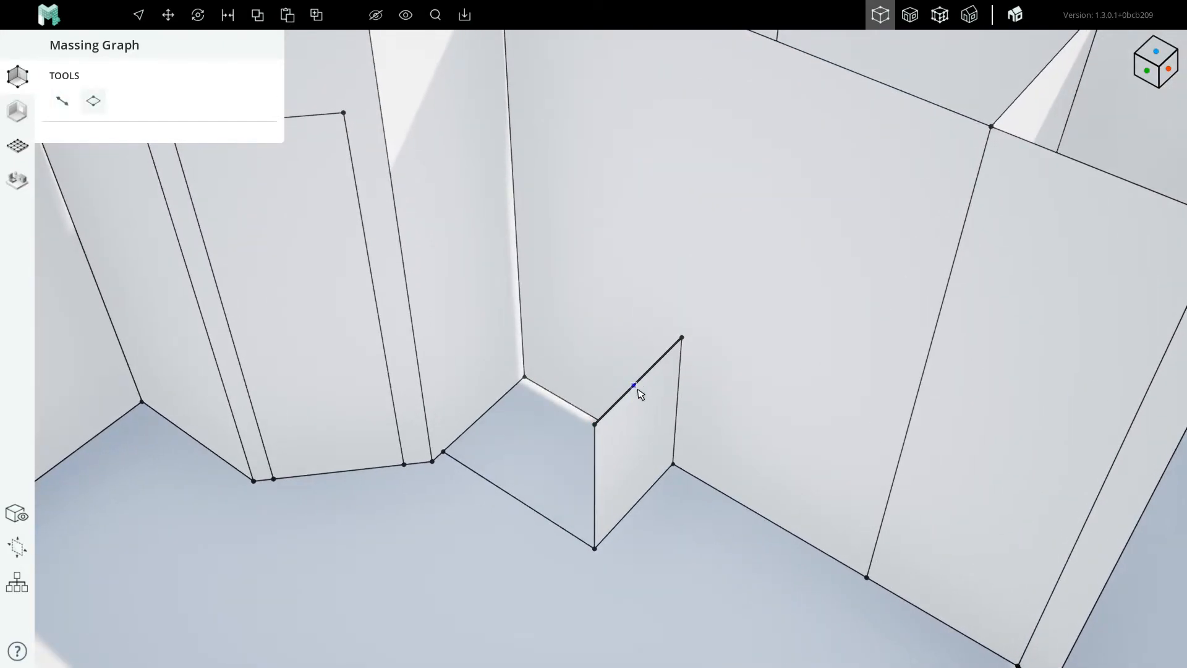
left_click(596, 493)
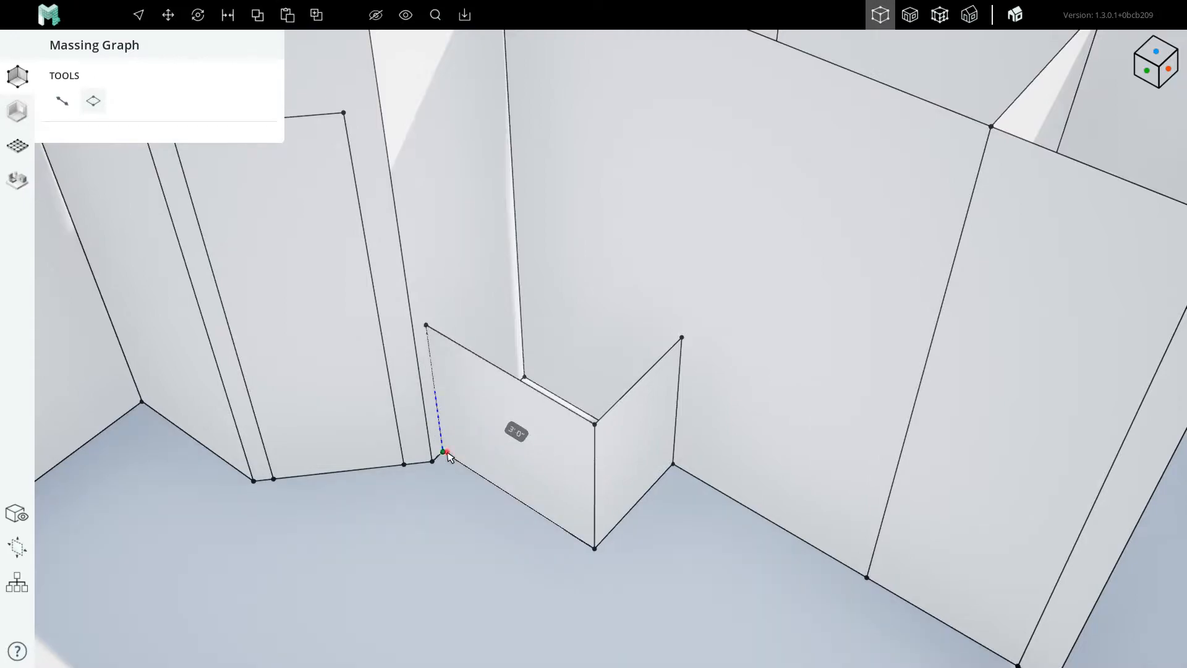
left_click(547, 397)
scroll(547, 378, "down", 3)
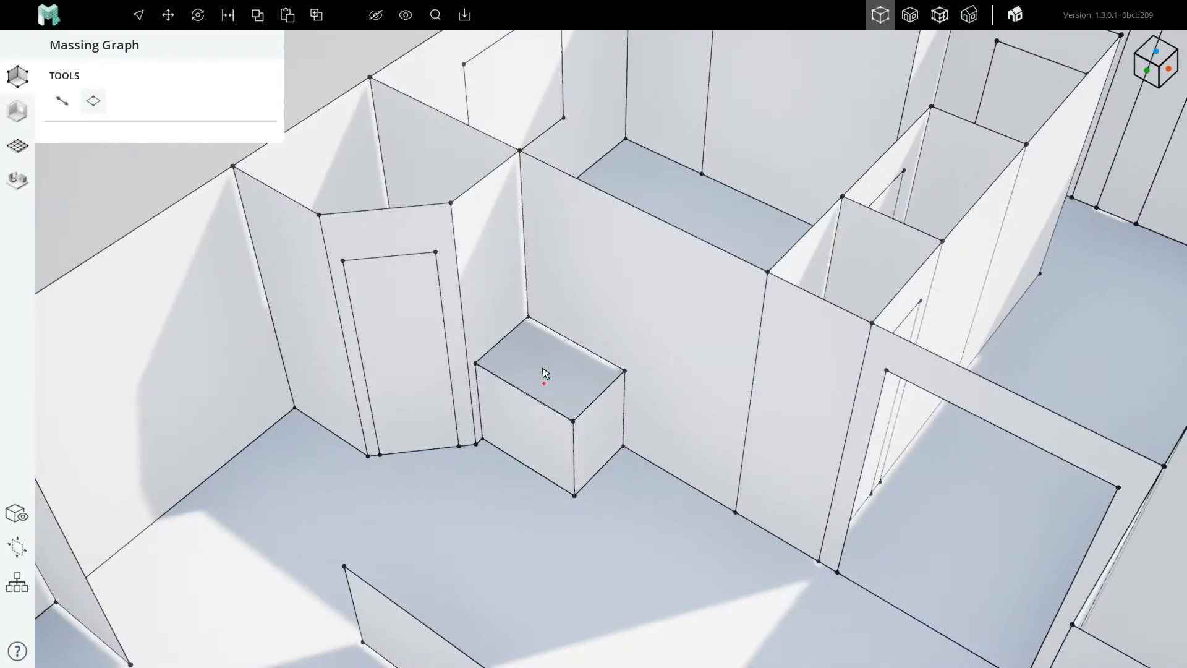
key("Escape")
Outline a toe kick with a strip along the base of the box's front face and a small rectangle at the side face's front corner.
scroll(546, 378, "up", 4)
right_click_drag(583, 425, 568, 328)
scroll(618, 576, "up", 6)
right_click_drag(612, 537, 602, 505)
key("f")
left_click(606, 563)
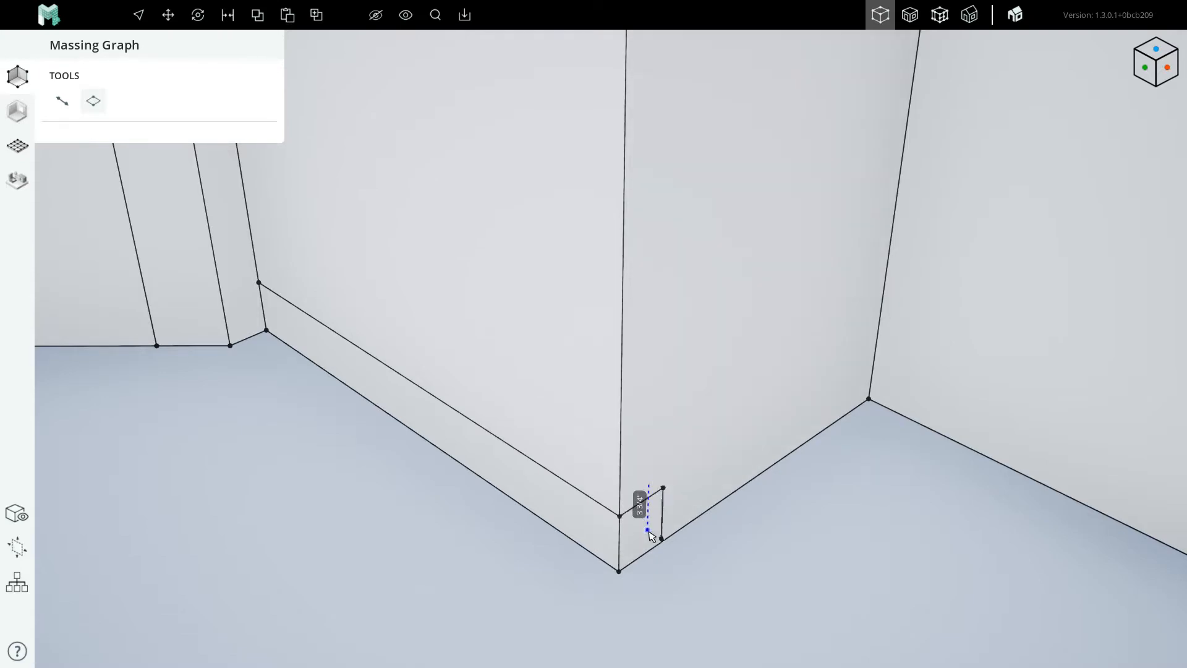
left_click(618, 573)
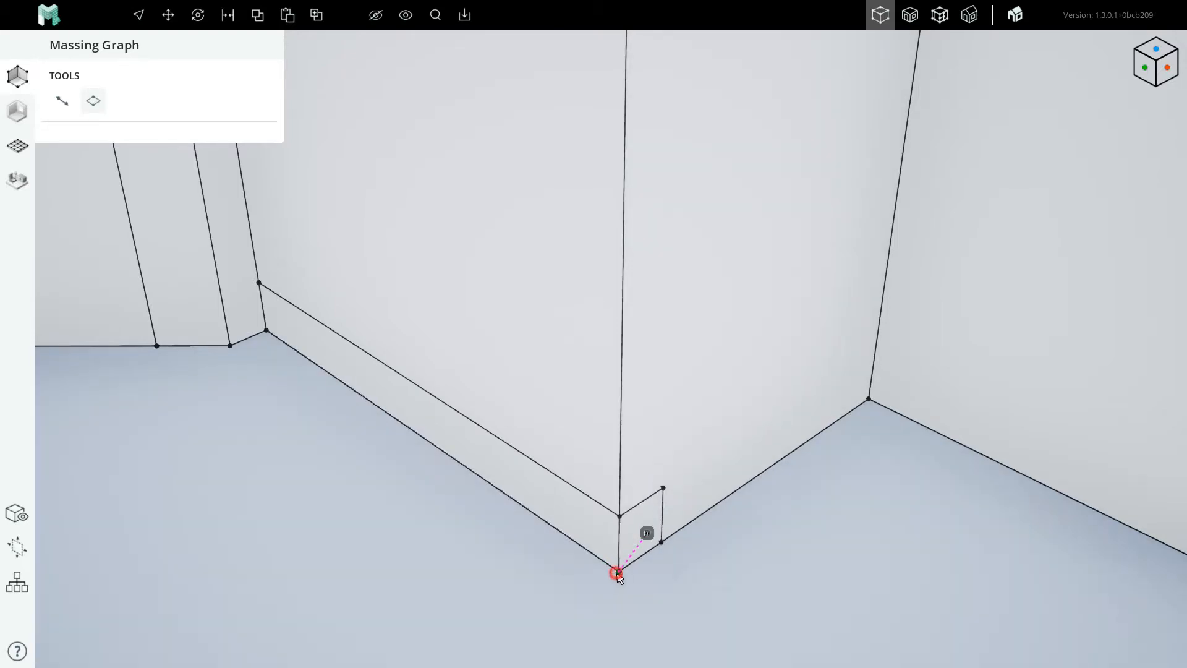
left_click(619, 572)
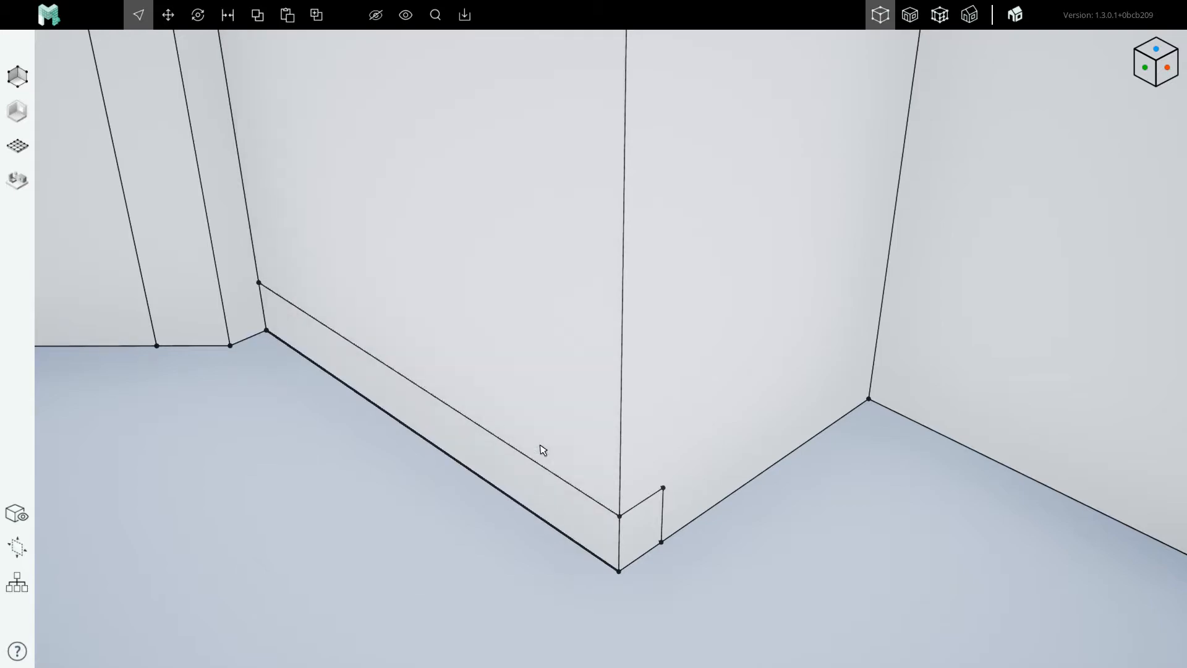
left_click(541, 504)
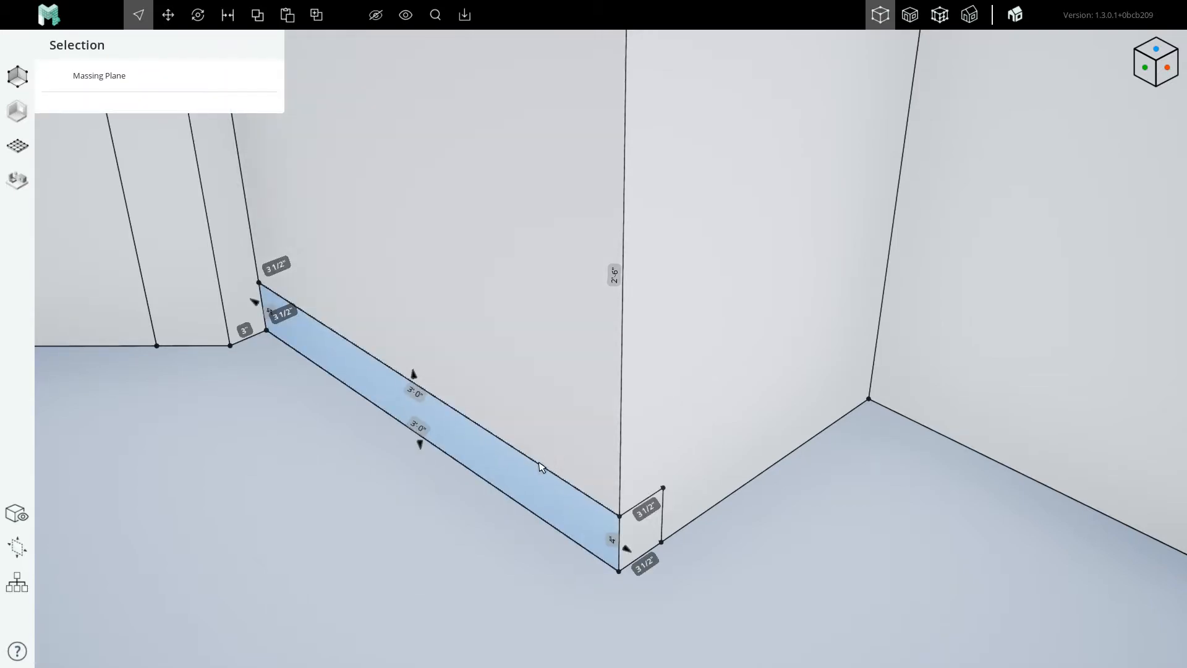
key("p")
left_click(559, 526)
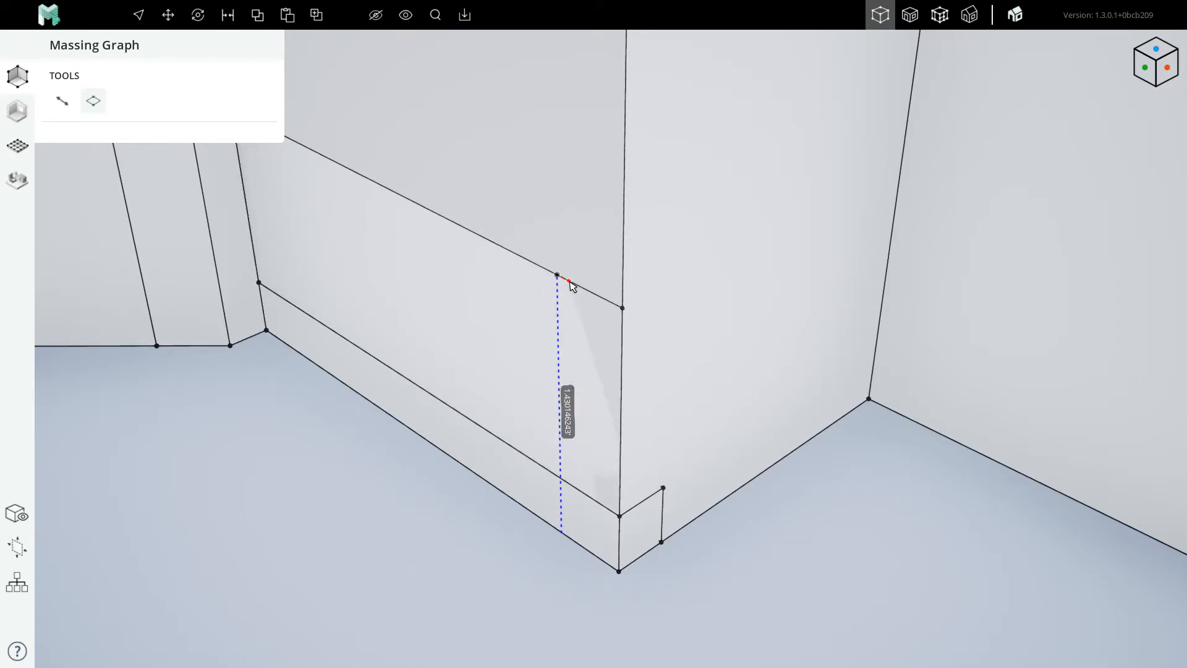
left_click(567, 278)
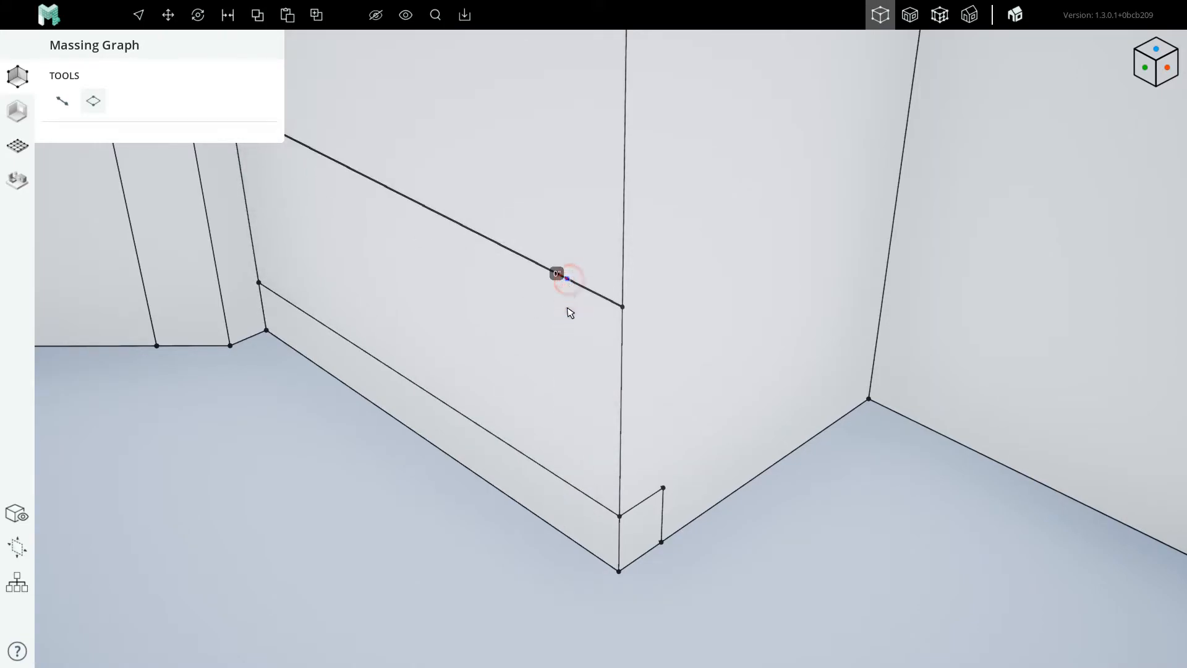
key("Escape")
left_click(567, 378)
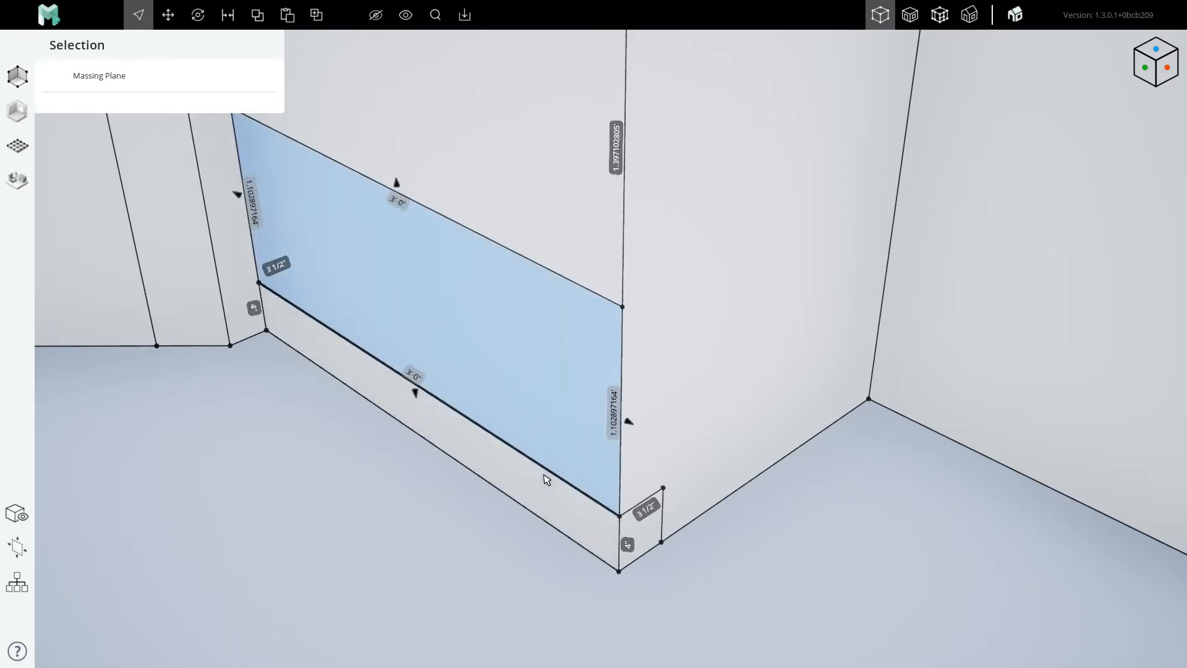
key("Delete")
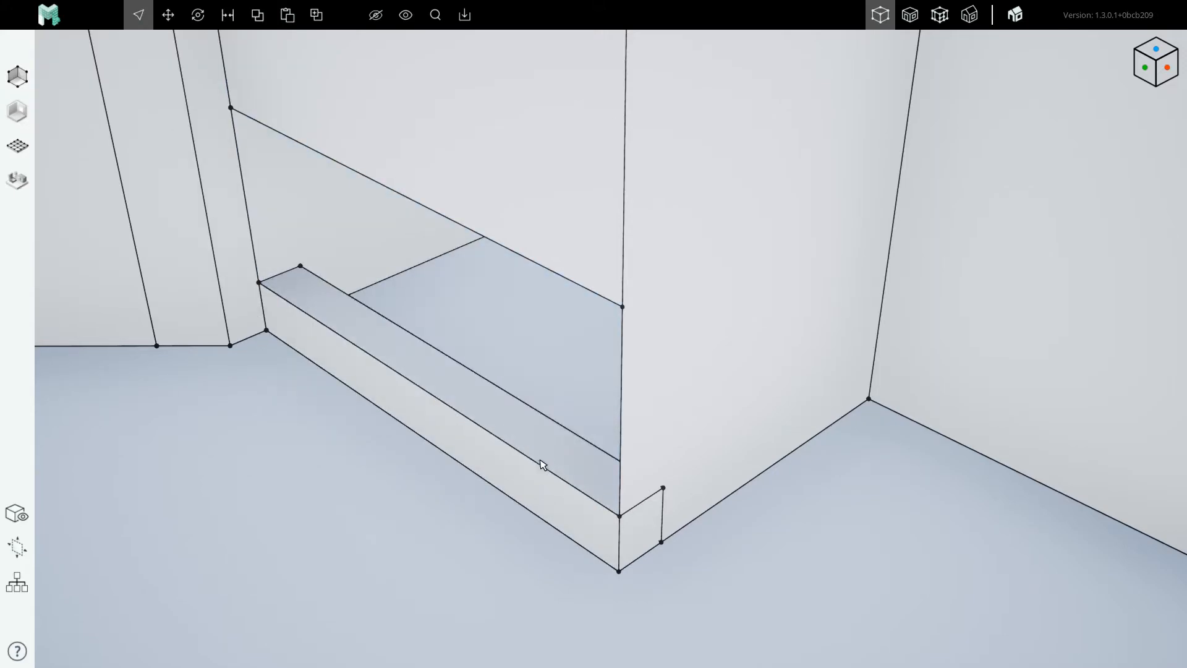
key("ctrl+z")
key("ctrl+z")
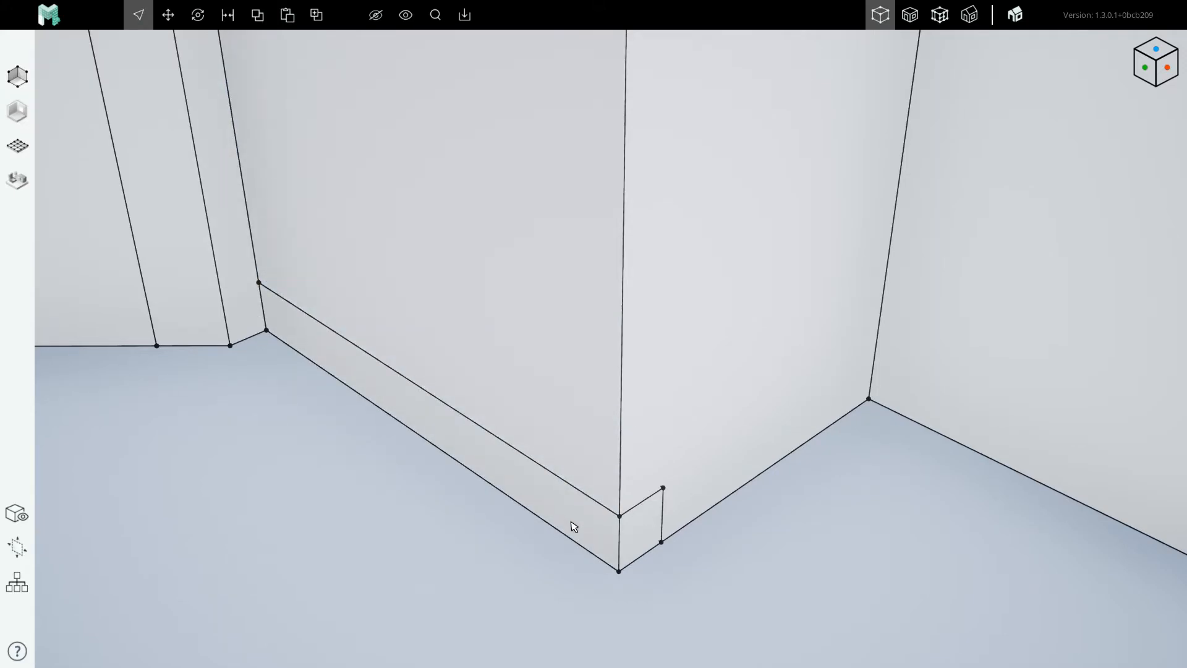
Delete the short vertical edge at the toe kick's front corner and the leftover floor outline in front of the recess.
left_click(594, 543)
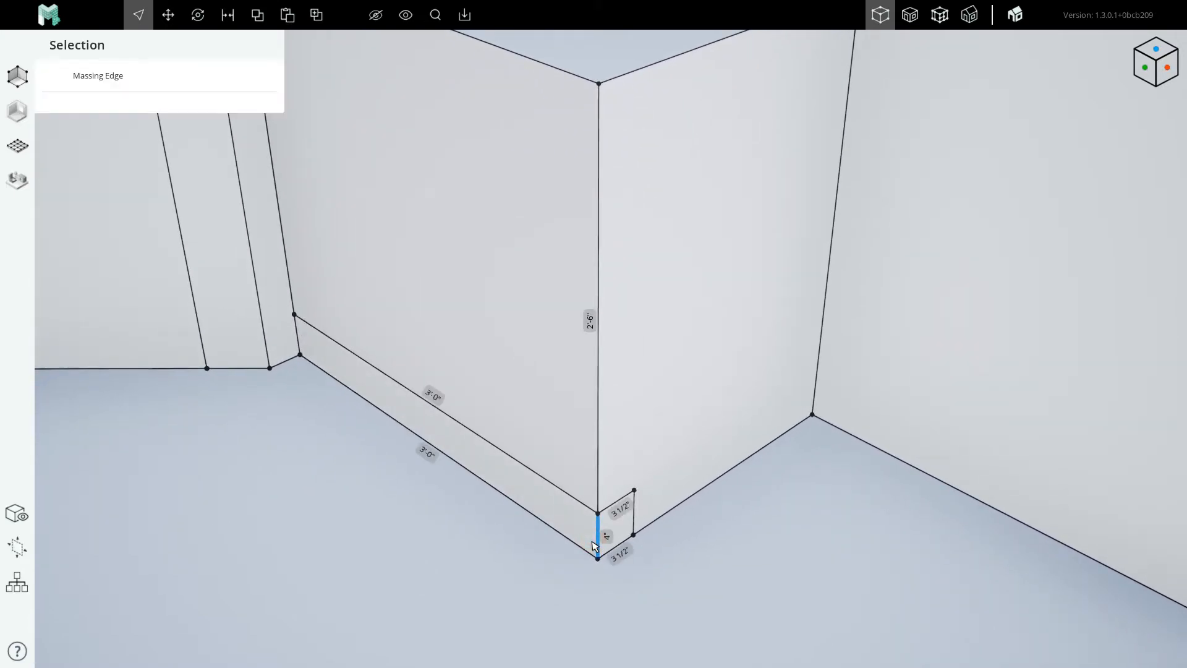
key("Delete")
scroll(544, 541, "up", 3)
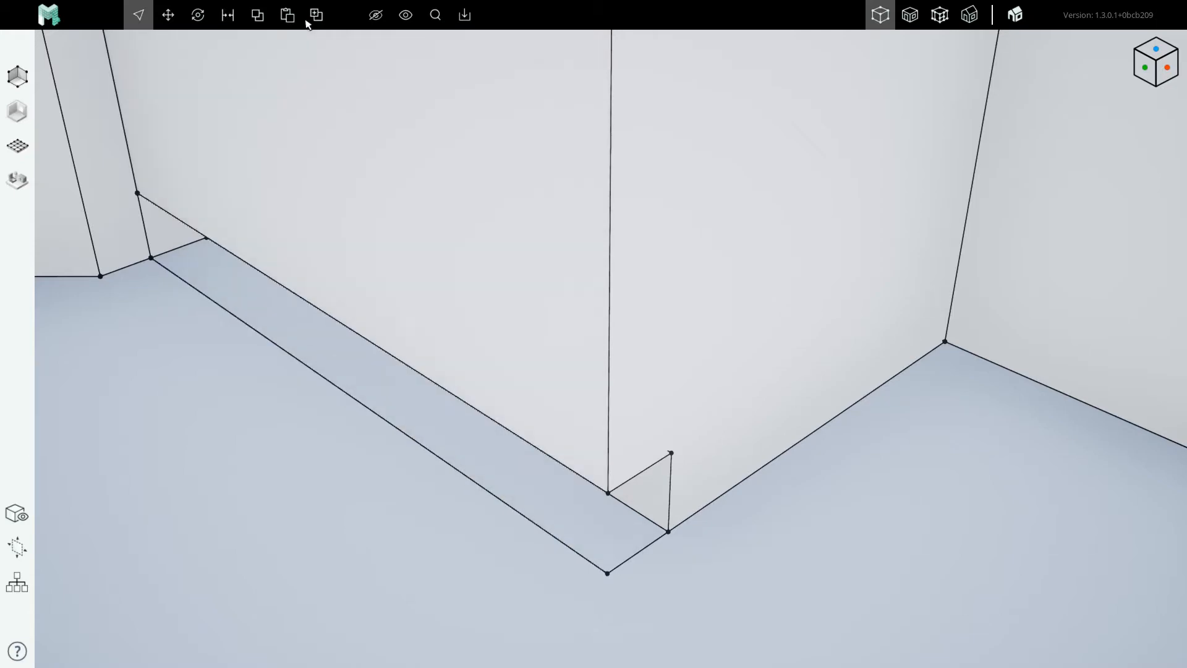
left_click(228, 16)
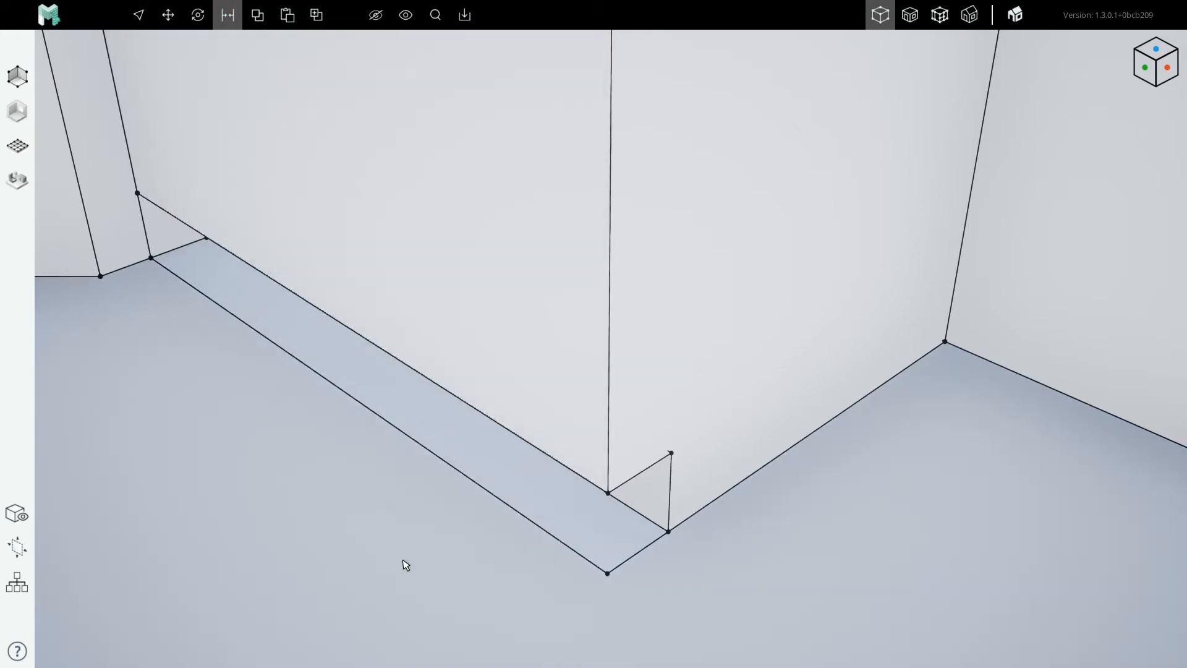
left_click(403, 563)
left_click(492, 456)
scroll(538, 506, "down", 5)
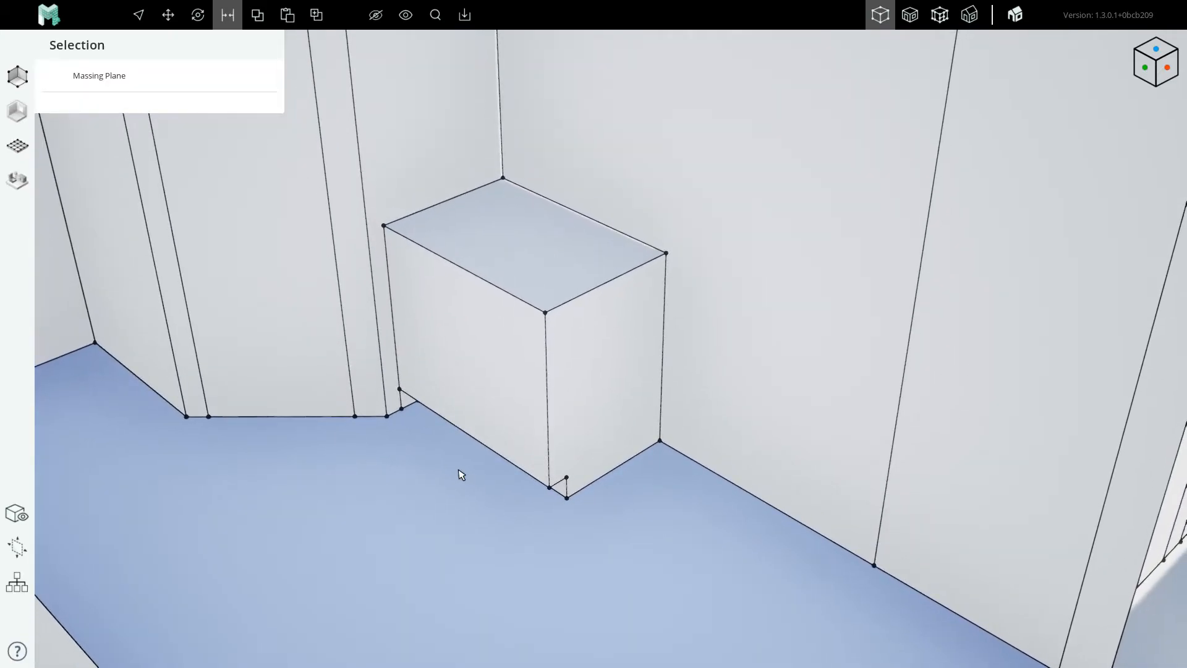
Delete the 4" vertical edge at the wall end of the toe kick recess.
key("Escape")
key("Escape")
scroll(398, 393, "up", 6)
left_click(384, 417)
scroll(421, 438, "down", 3)
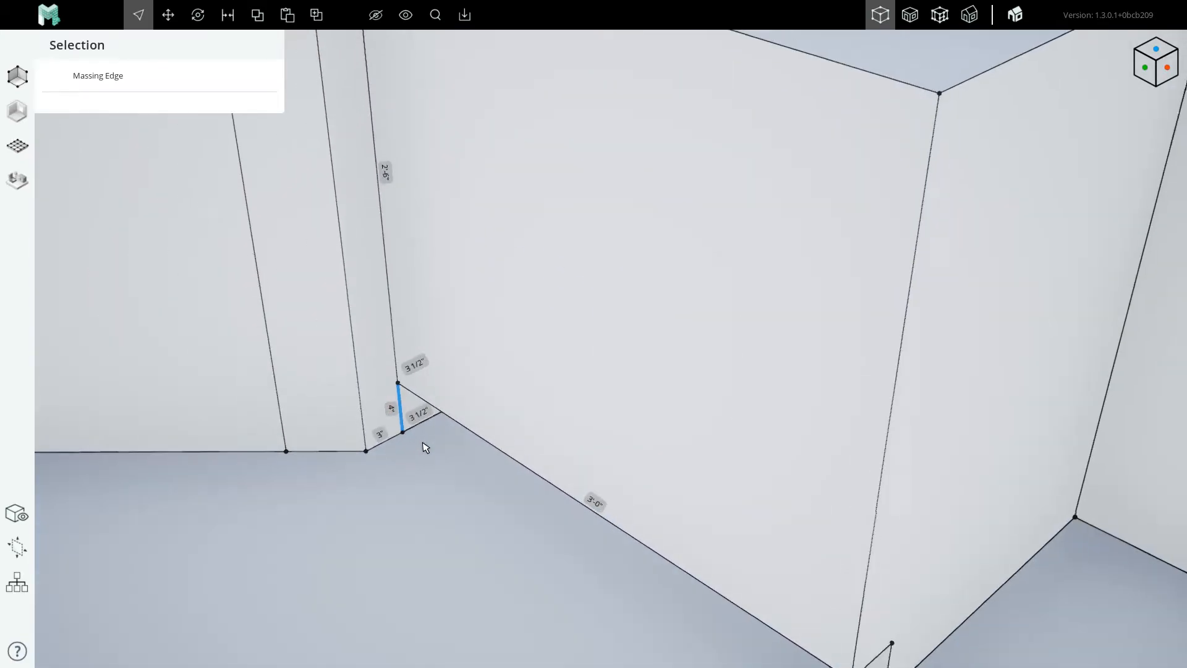
scroll(430, 442, "down", 3)
right_click_drag(442, 446, 636, 413)
Examine the cabinet massing and its recessed toe kick from several distances and angles.
scroll(639, 417, "up", 5)
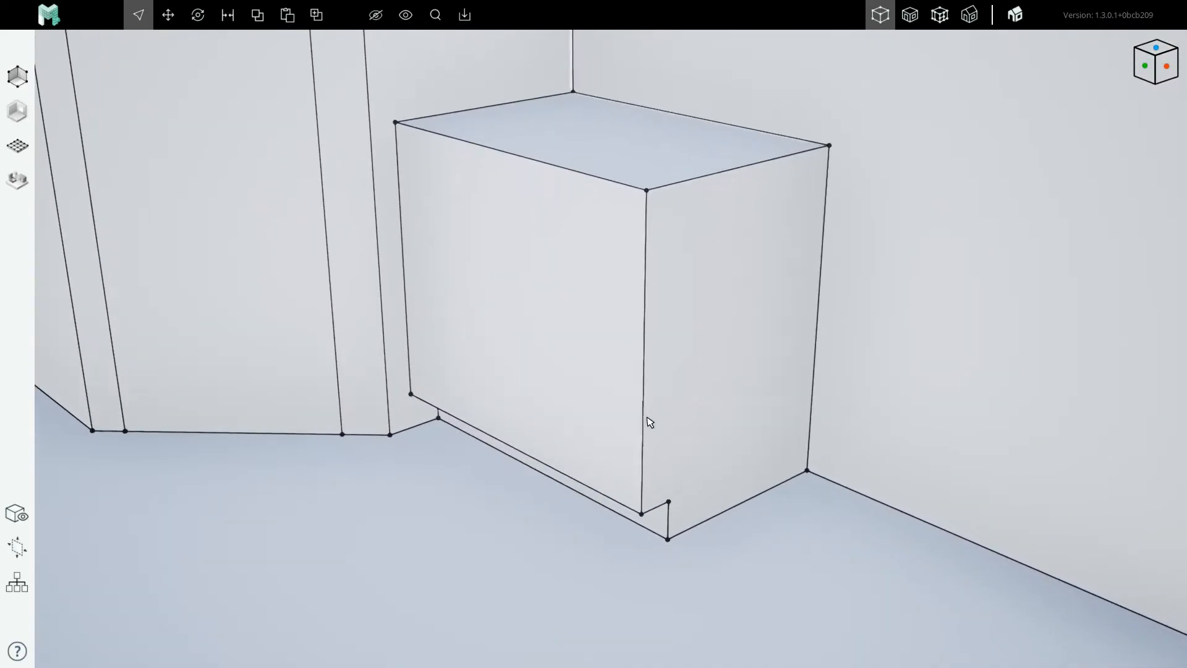
scroll(578, 424, "up", 5)
scroll(529, 317, "down", 5)
right_click_drag(530, 318, 557, 353)
scroll(367, 433, "down", 5)
scroll(455, 396, "up", 3)
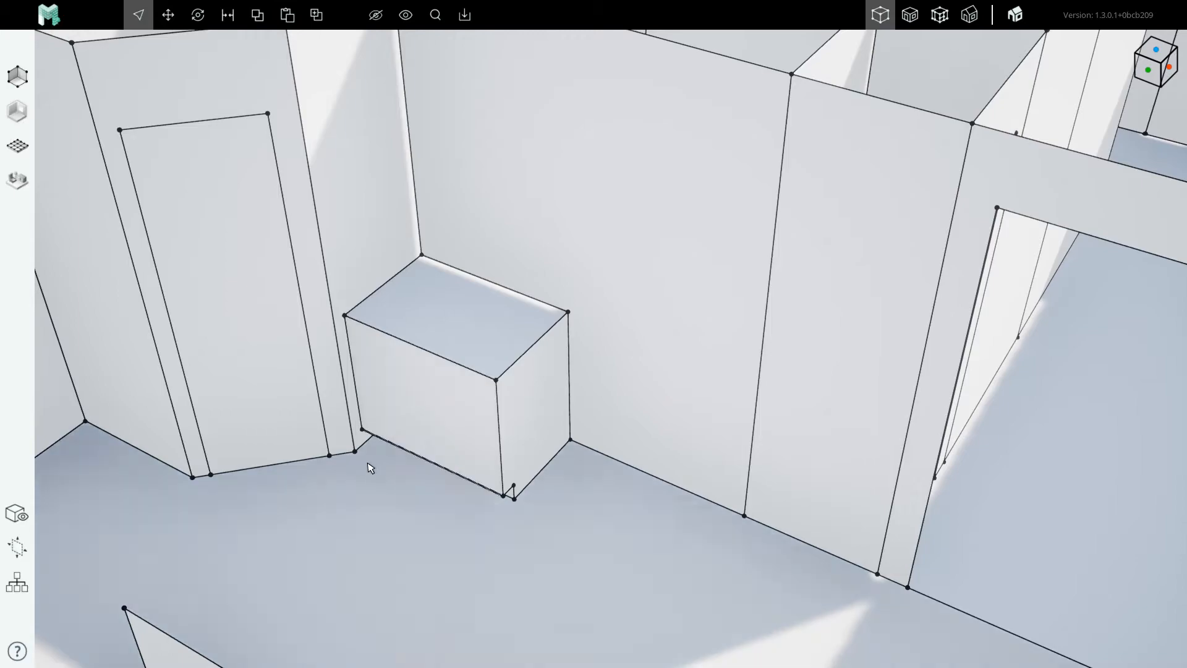
scroll(435, 440, "up", 4)
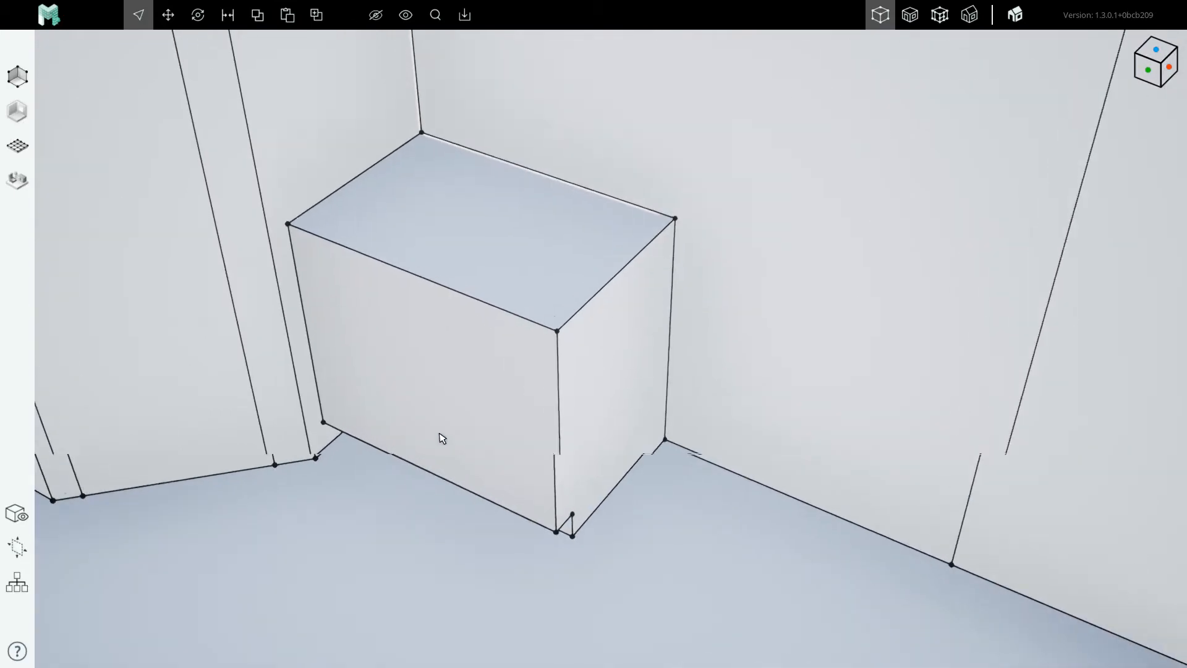
right_click_drag(434, 440, 527, 419)
right_click_drag(374, 334, 285, 355)
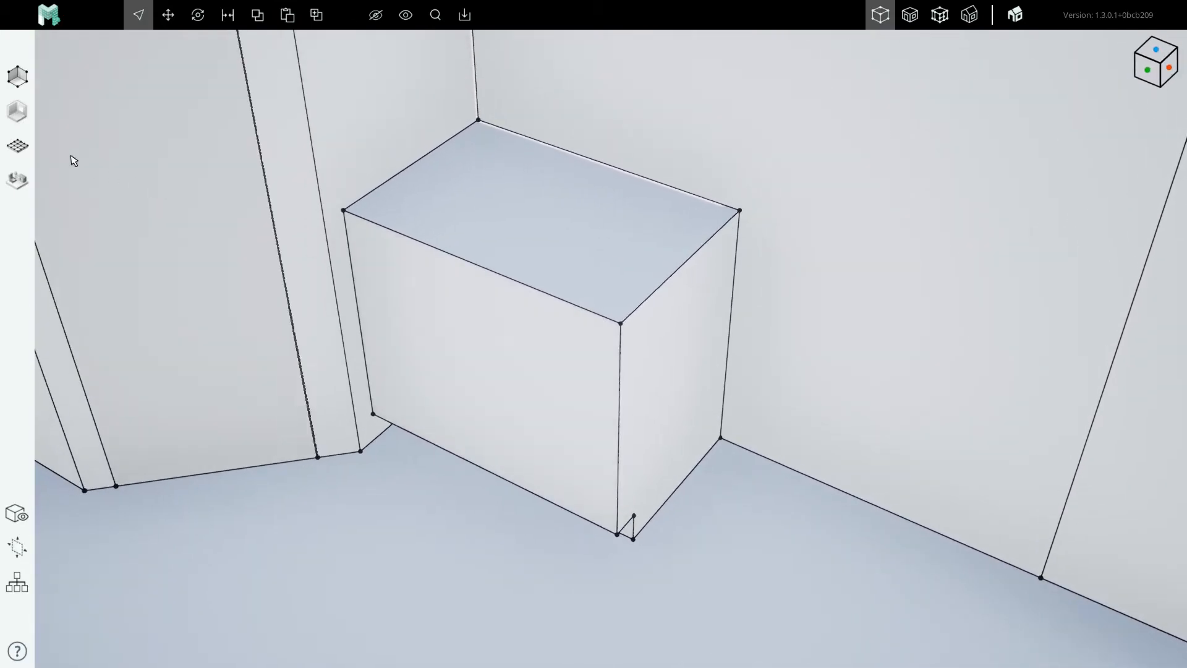
Open the 6" CIP Concrete wall assembly for editing and set its layer thickness to 3/4".
left_click(13, 113)
left_click(63, 102)
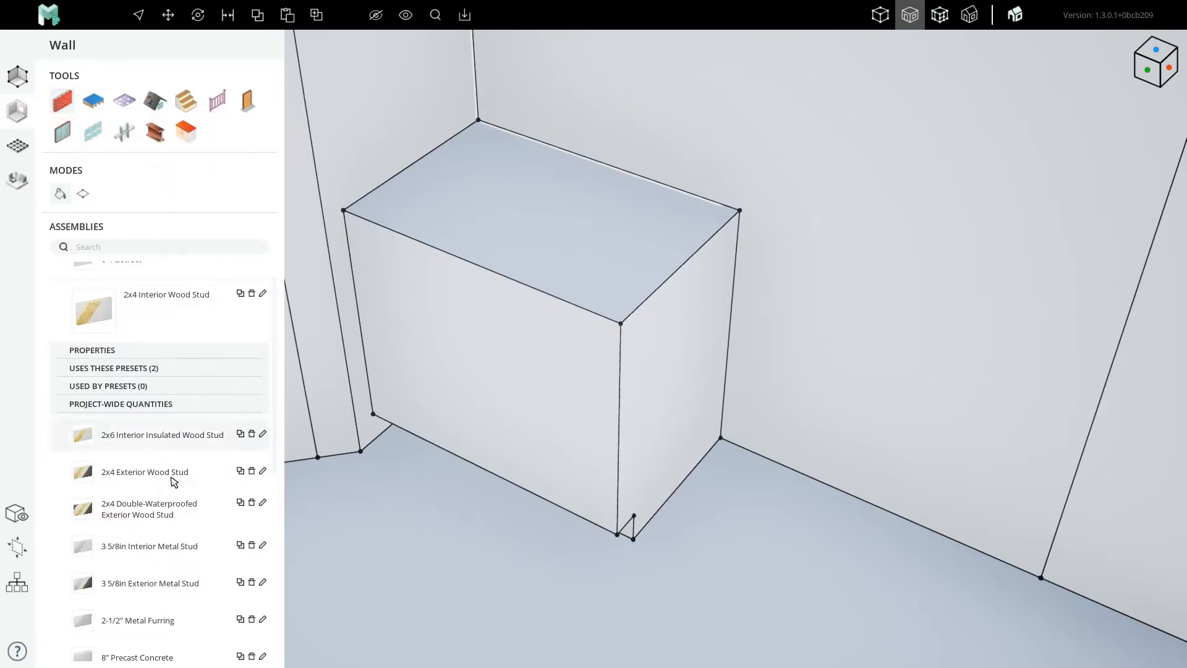
scroll(174, 482, "down", 4)
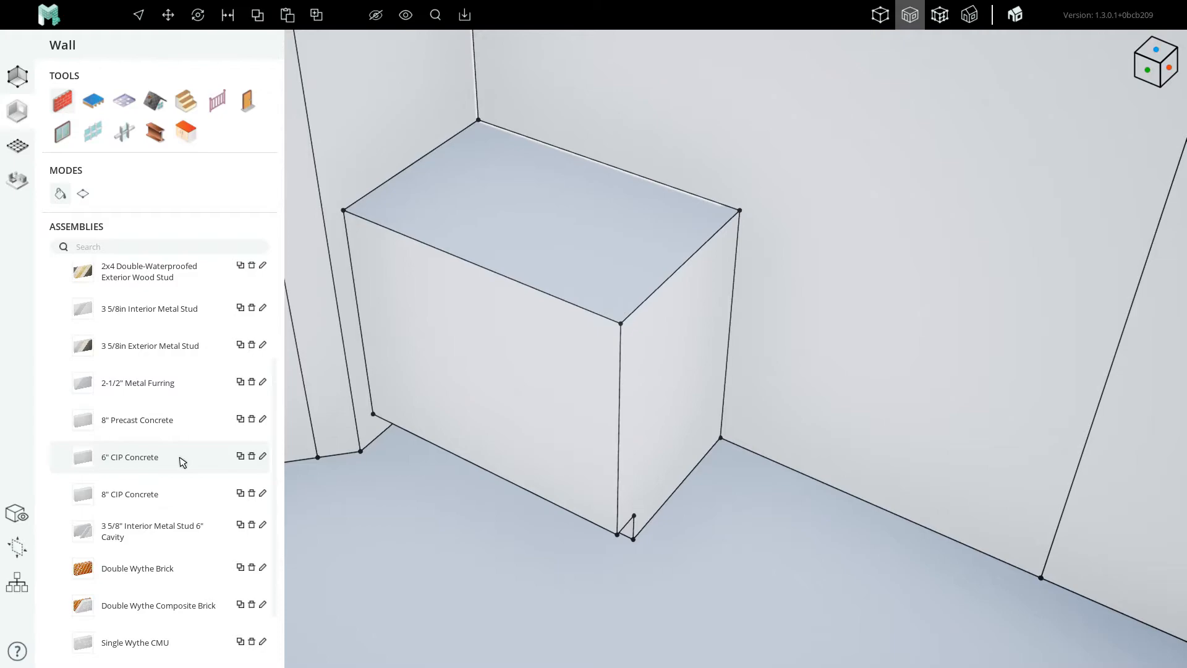
left_click(180, 457)
left_click(262, 456)
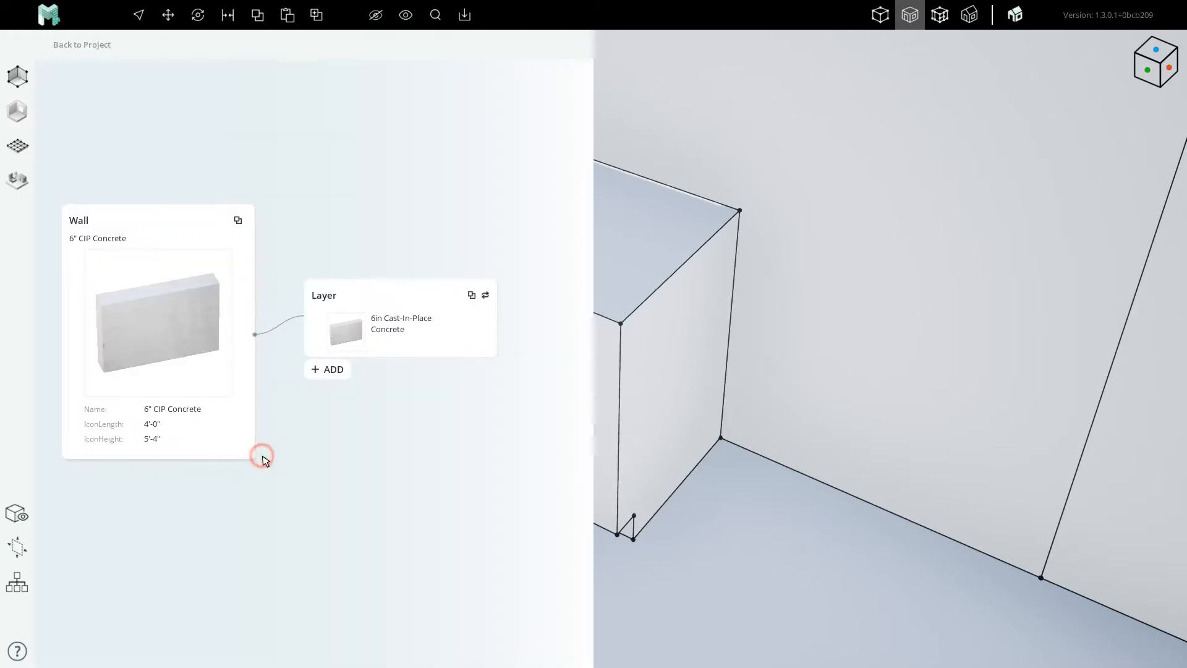
left_click(401, 343)
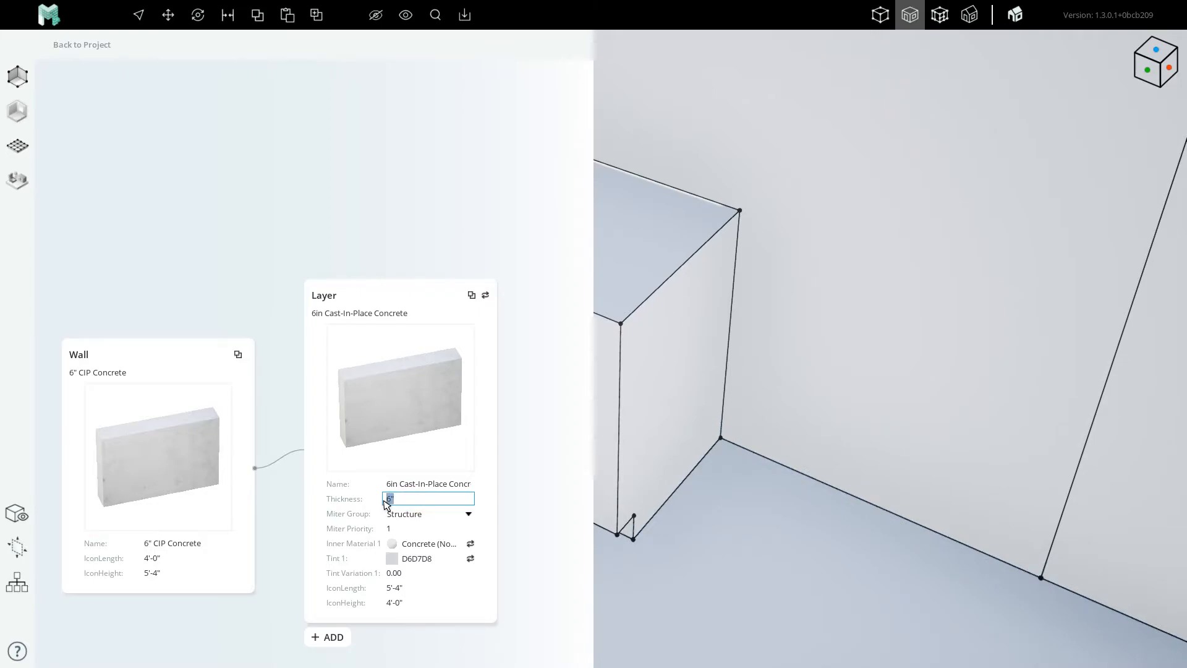
key("Return")
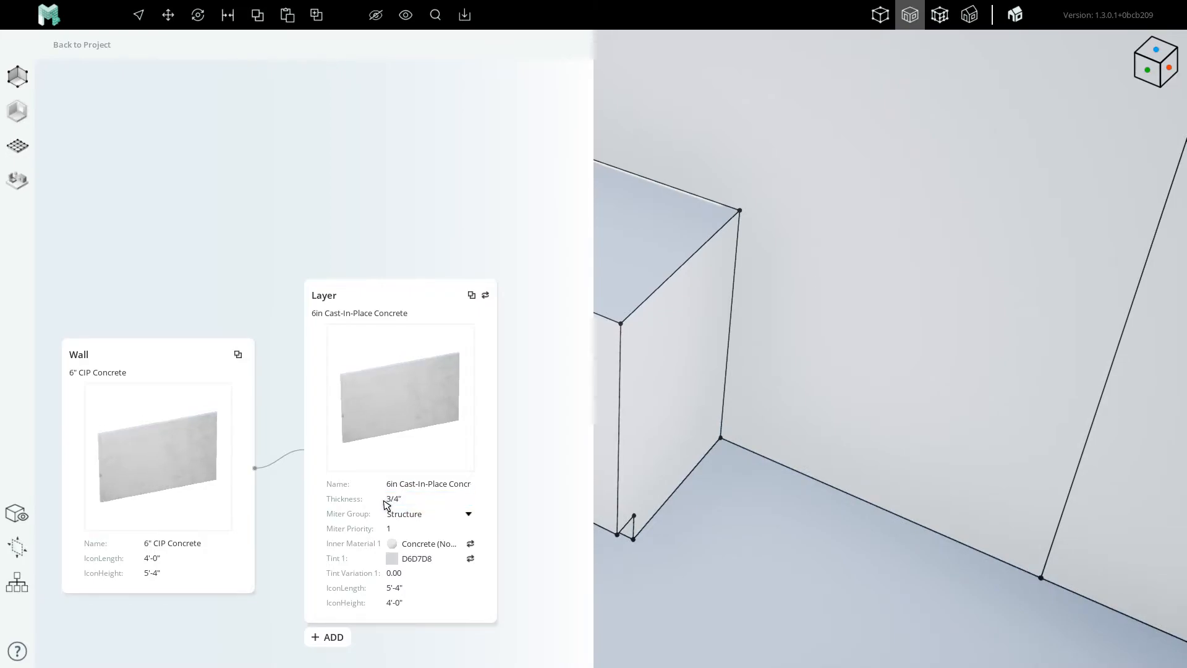
Swap the layer's inner material to Plywood and return to the project.
left_click(472, 545)
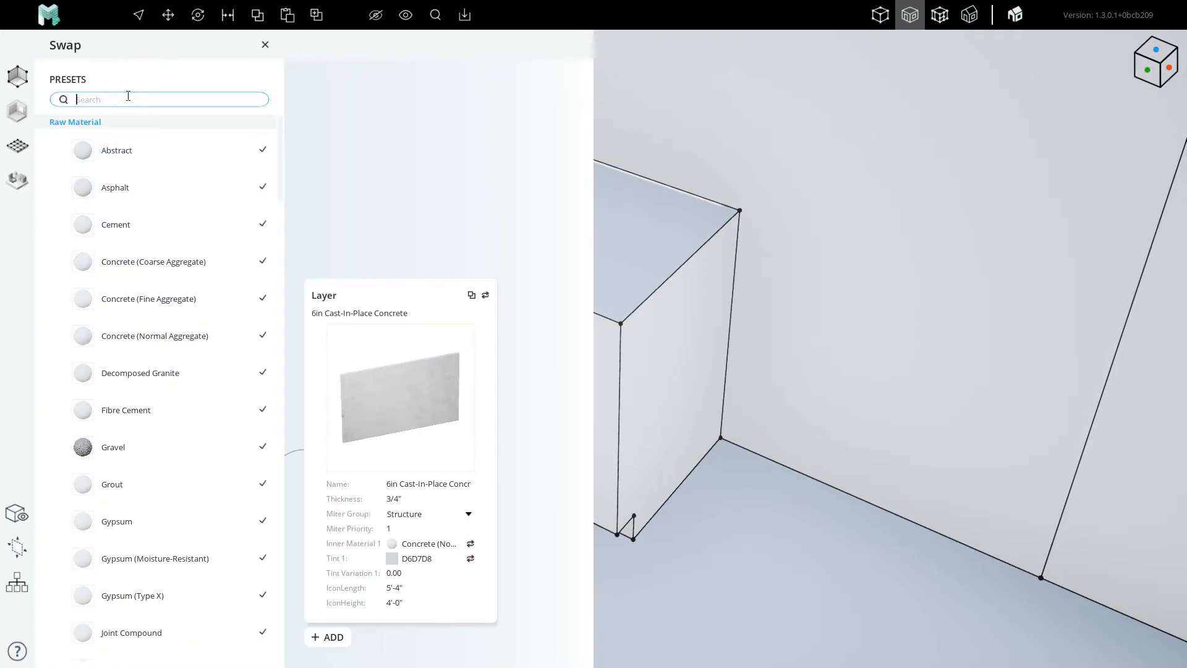
type("plywood")
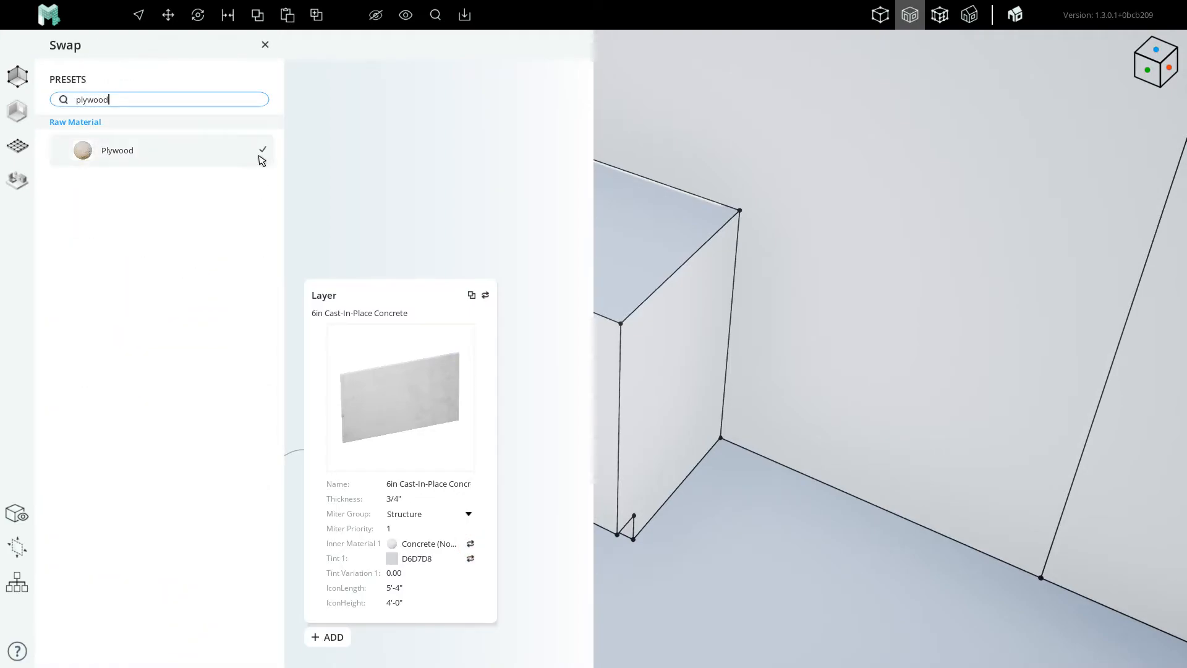
left_click(259, 151)
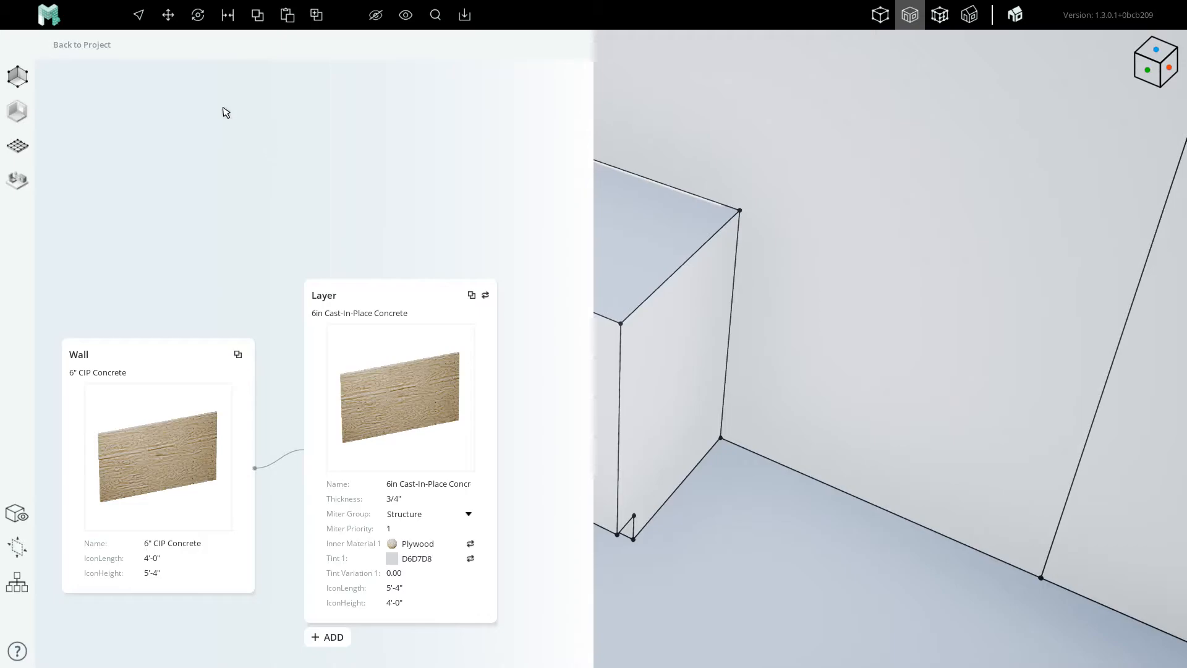
left_click(90, 47)
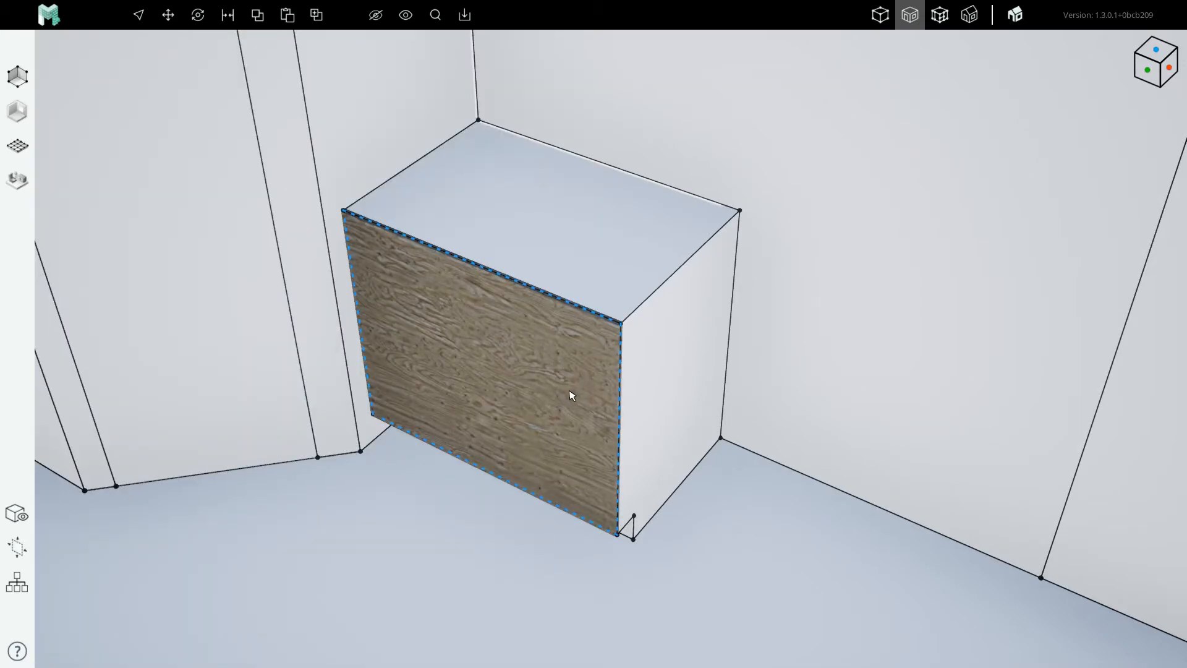
Apply the 3/4" plywood wall assembly to the cabinet's front face, exposed side face and toe kick faces.
left_click(569, 391)
left_click(612, 251)
middle_click_drag(627, 488, 618, 448)
scroll(612, 522, "up", 6)
middle_click_drag(603, 525, 540, 466)
left_click(605, 586)
left_click(598, 578)
left_click(627, 632)
middle_click_drag(598, 516, 489, 591)
scroll(485, 596, "down", 8)
middle_click_drag(542, 499, 566, 486)
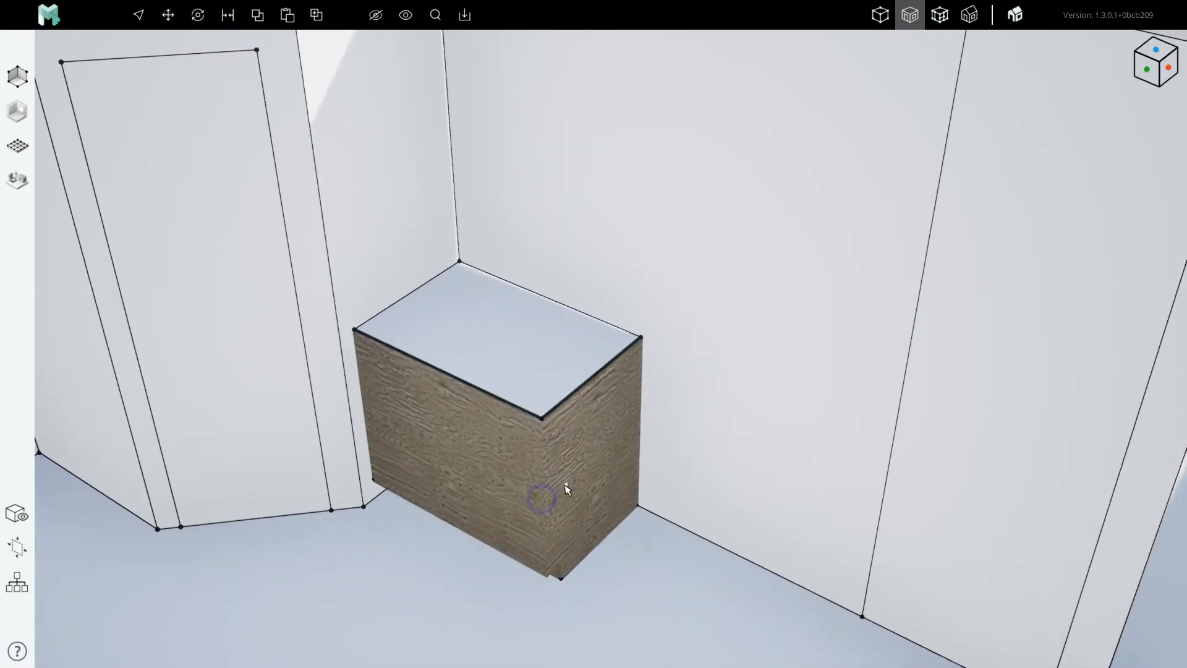
scroll(585, 446, "up", 5)
Delete the plywood panel from the cabinet's front face, keeping its massing plane.
key("Escape")
left_click(411, 460)
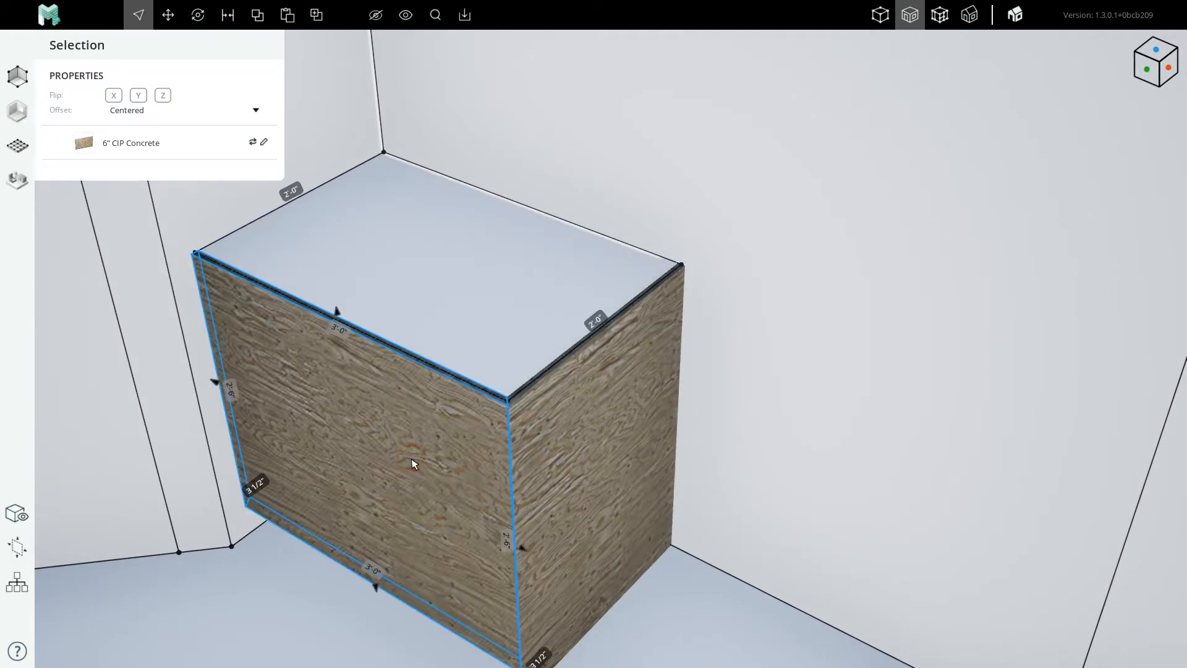
key("Delete")
scroll(436, 420, "down", 3)
middle_click_drag(429, 429, 261, 223)
Try a 1" Terazzo countertop on the cabinet's top face and replace it with 2" Granite (Black 2).
left_click(16, 179)
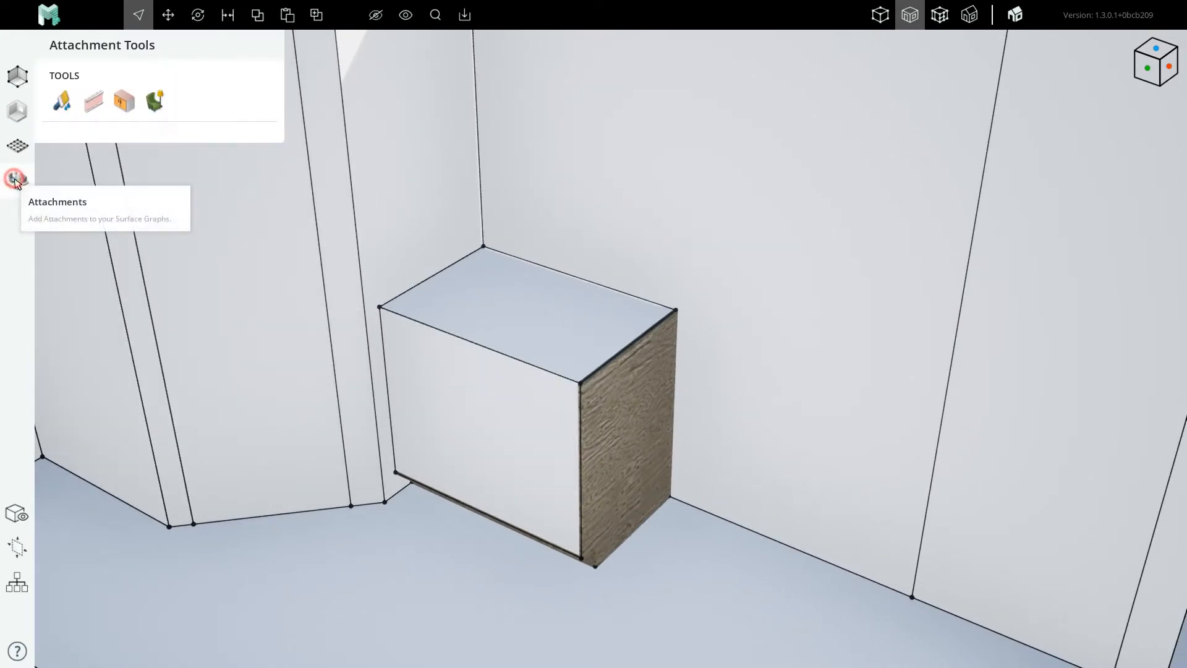
left_click(18, 112)
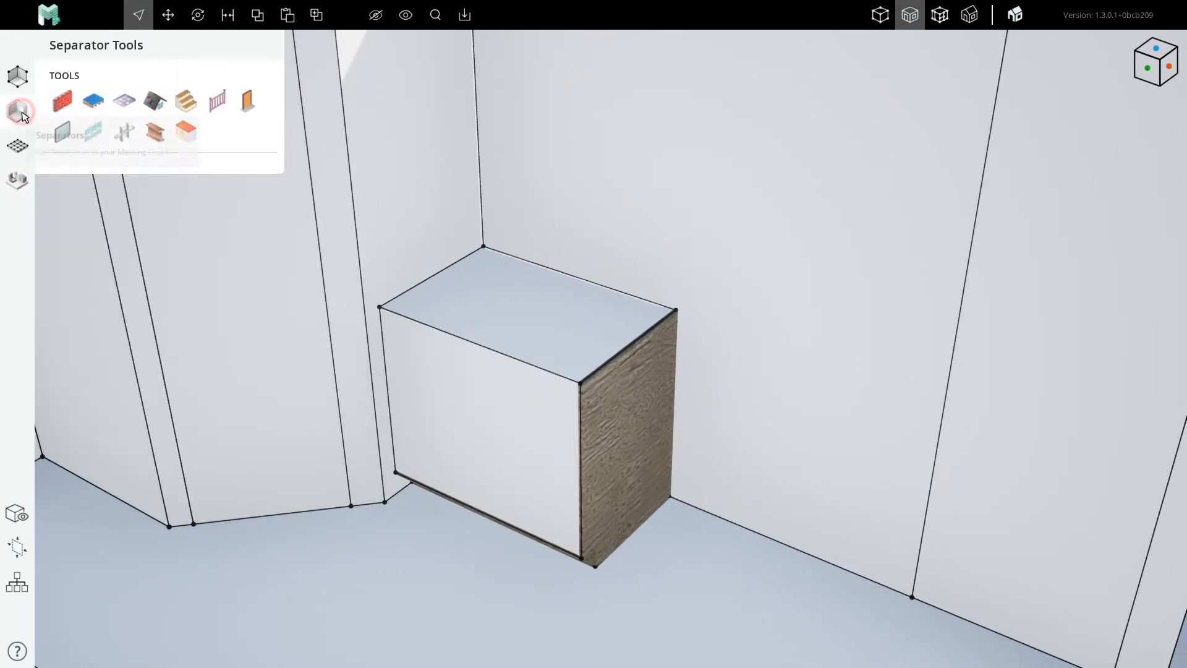
left_click(186, 131)
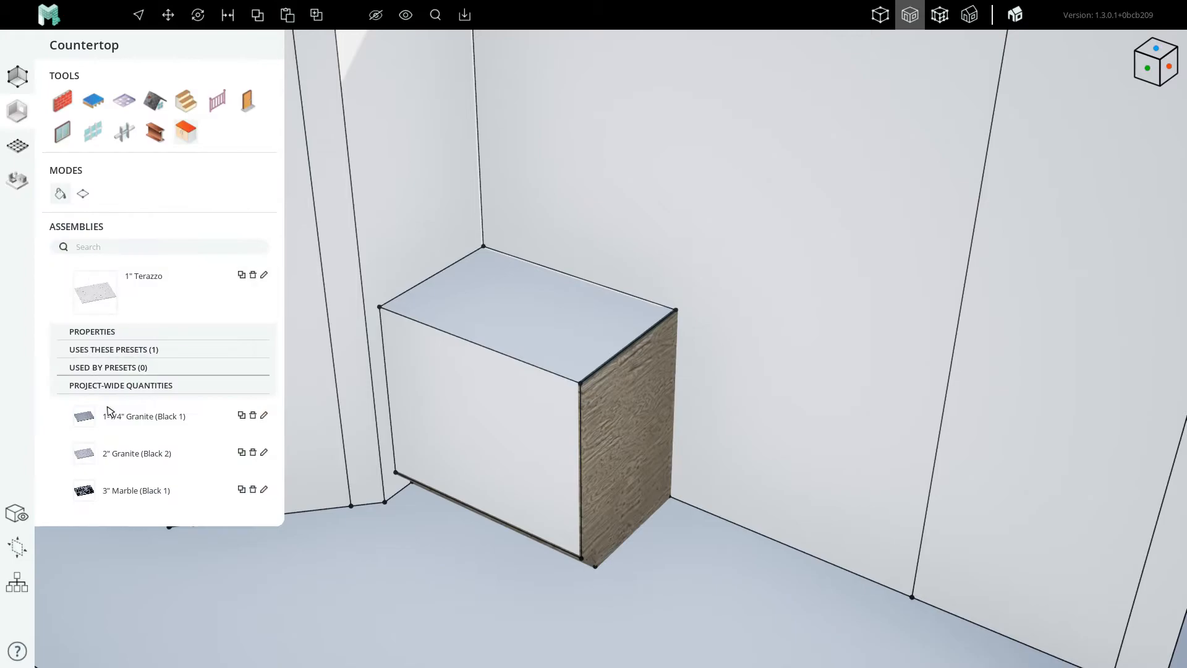
left_click(498, 322)
scroll(526, 330, "up", 2)
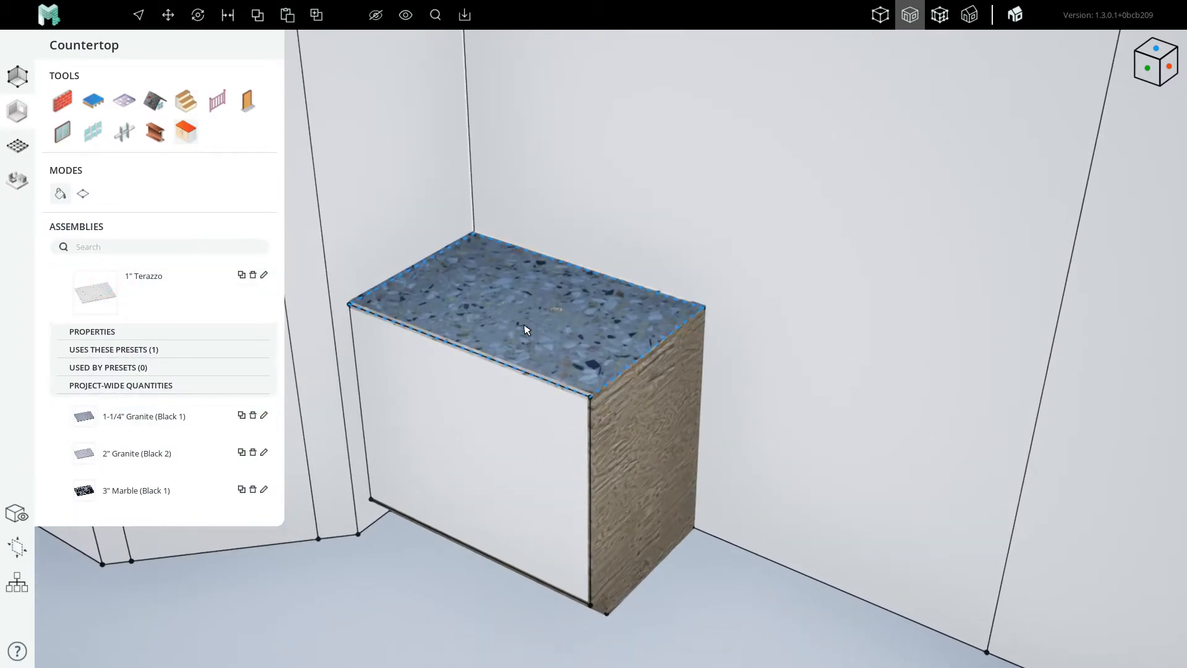
left_click(117, 490)
key("ctrl+z")
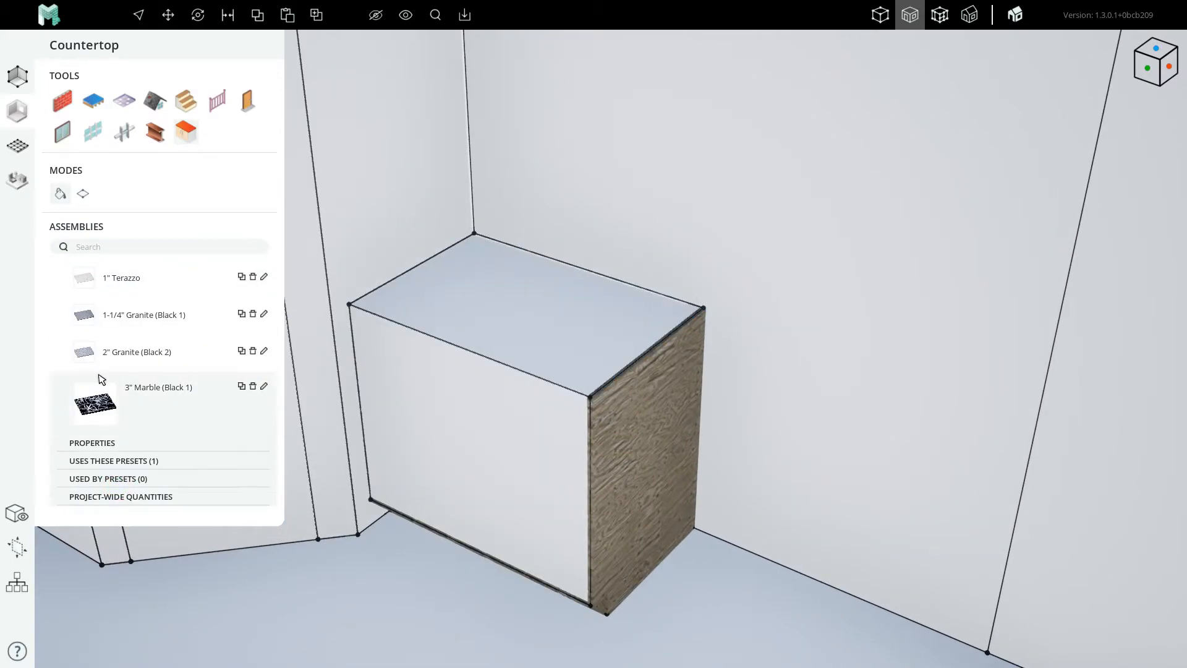
scroll(547, 330, "up", 5)
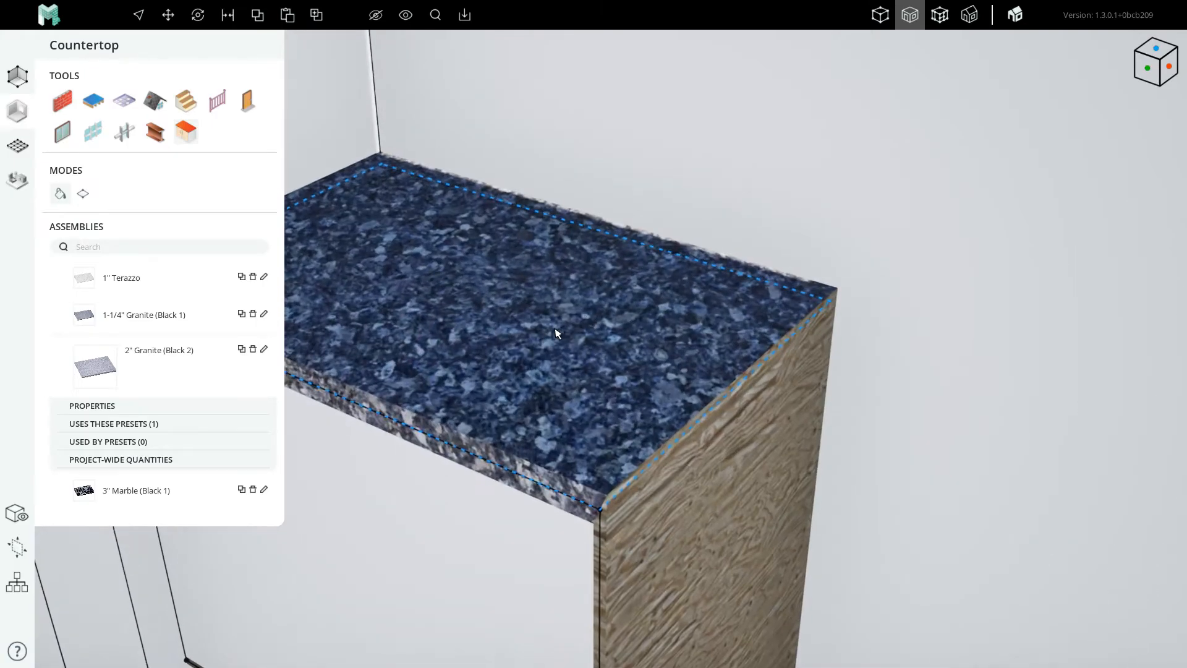
key("Escape")
Select the massing plane on the cabinet's front and start the Door tool.
scroll(547, 351, "down", 4)
mouse_move(564, 374)
middle_mouse_down()
mouse_move(583, 371)
mouse_move(552, 289)
middle_mouse_up()
scroll(452, 274, "down", 2)
scroll(559, 339, "up", 3)
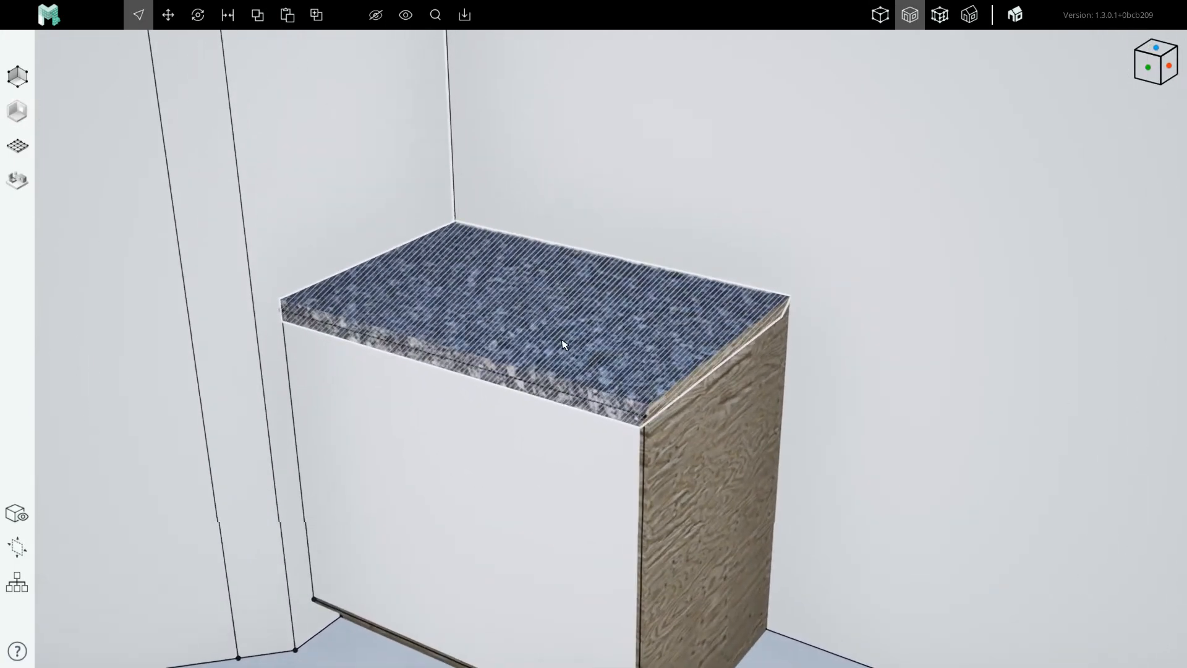
scroll(554, 340, "down", 4)
scroll(522, 427, "up", 4)
middle_click_drag(523, 425, 528, 409)
left_click(527, 410)
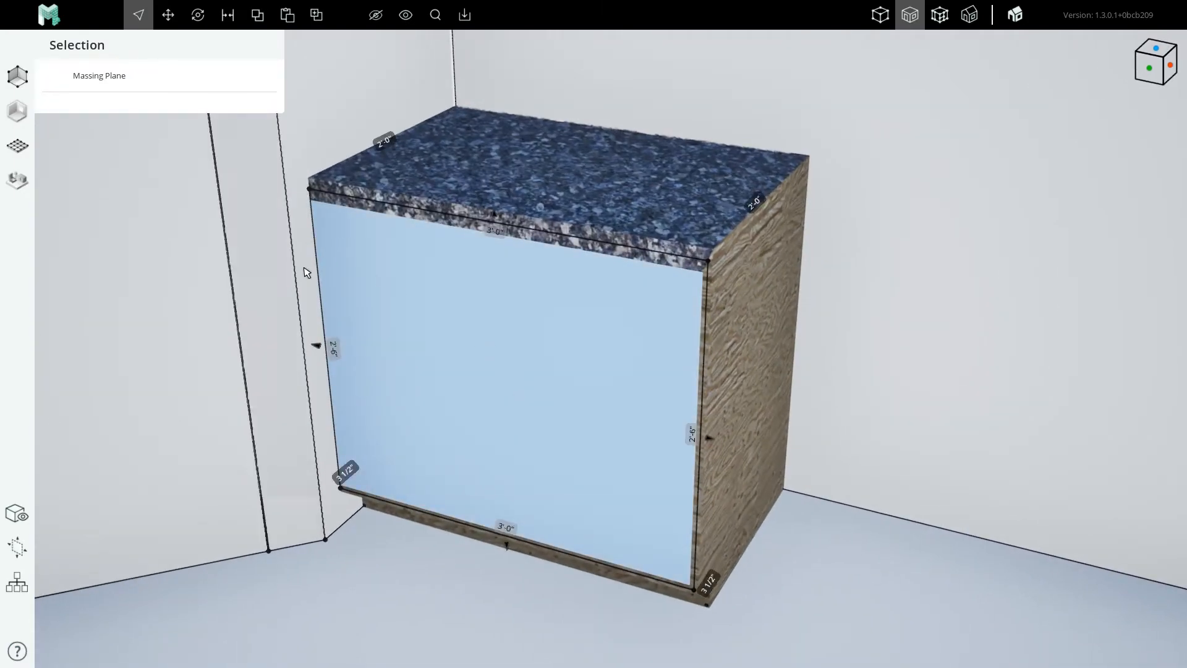
left_click(657, 110)
left_click(491, 382)
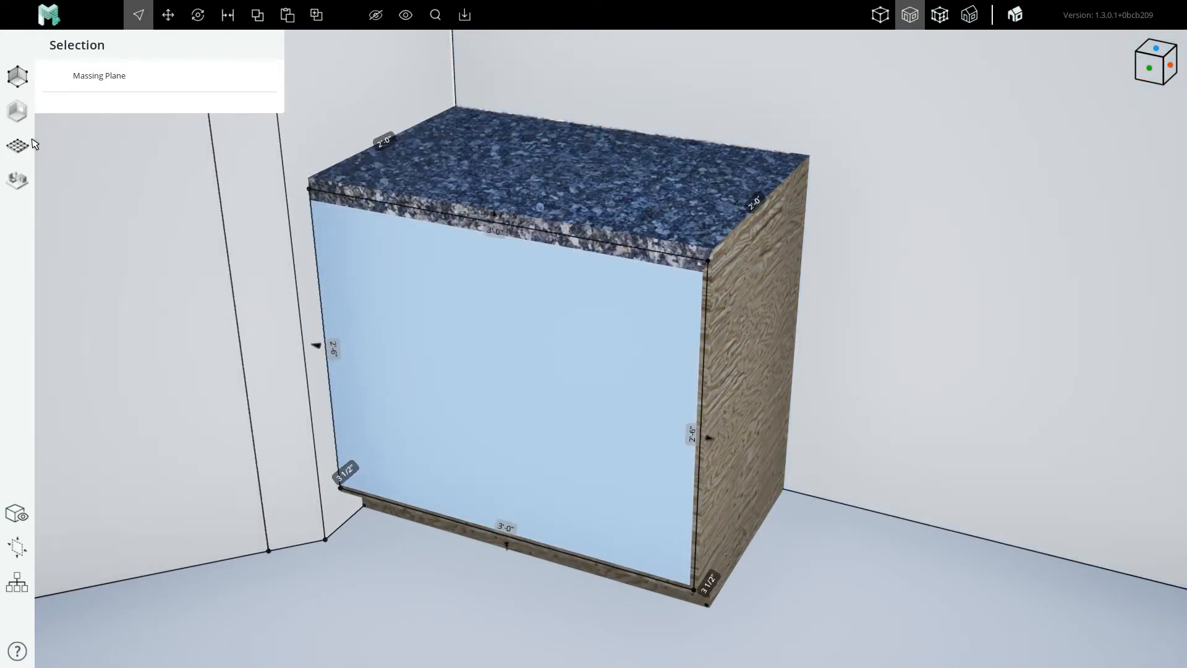
left_click(16, 114)
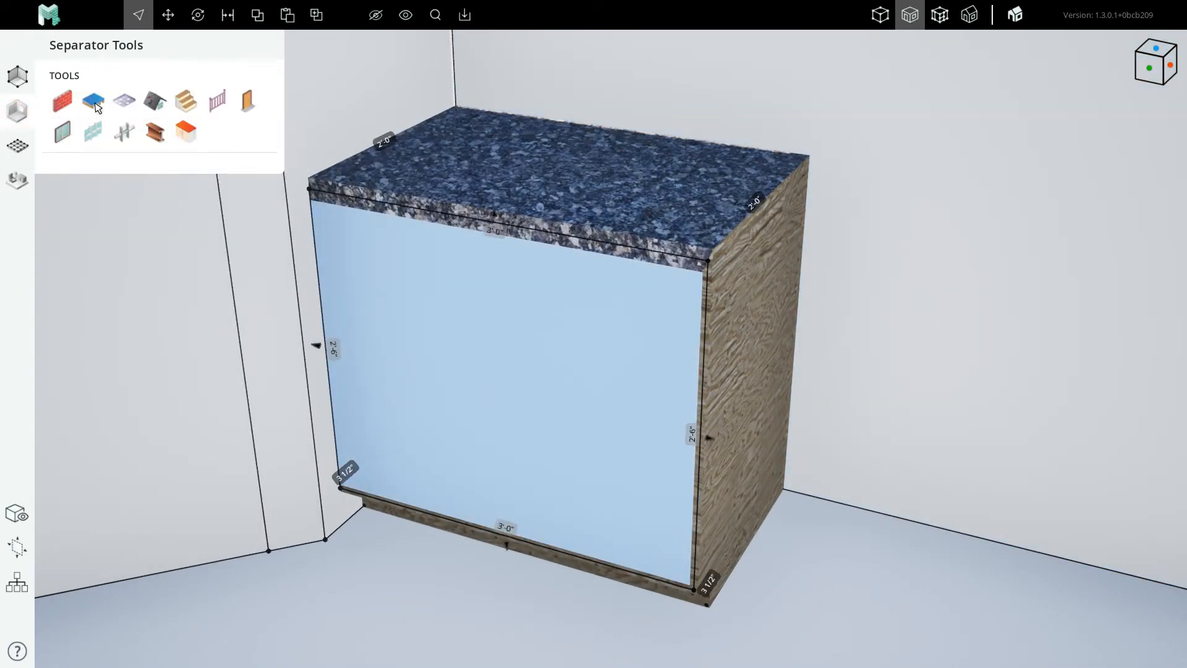
left_click(247, 102)
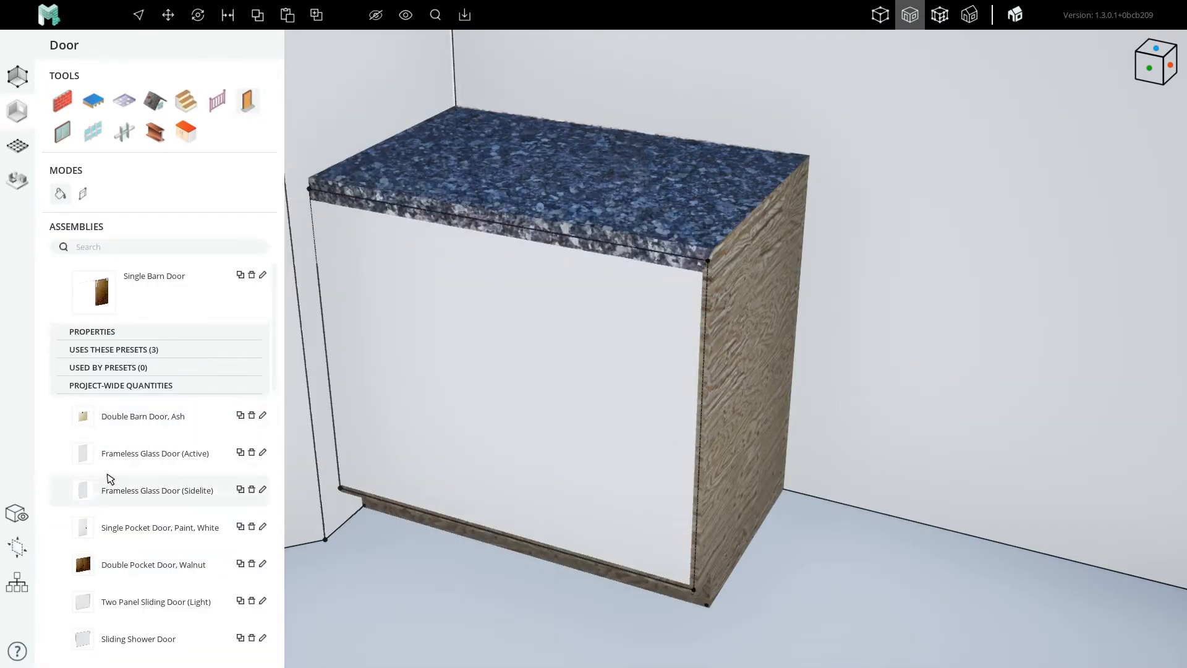
Preview the Single Barn Door and 4-Panel Sliding Door (OXXO) assemblies on the cabinet's front plane and browse the cabinet door assemblies.
scroll(153, 476, "down", 2)
scroll(138, 507, "up", 1)
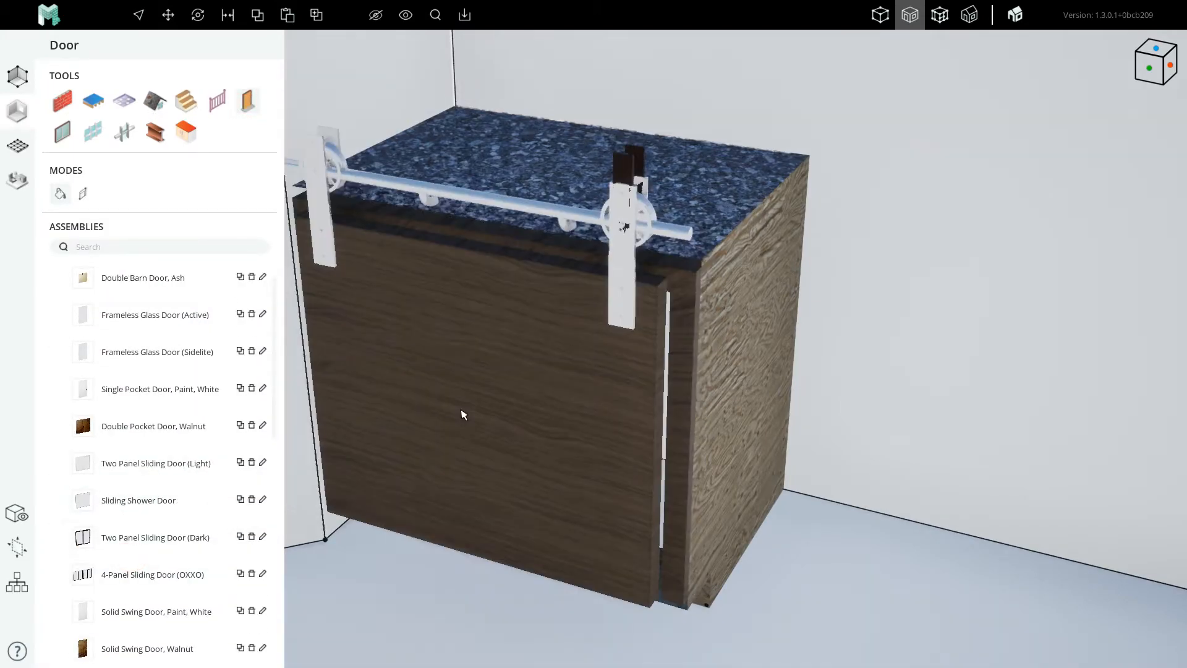
left_click(121, 569)
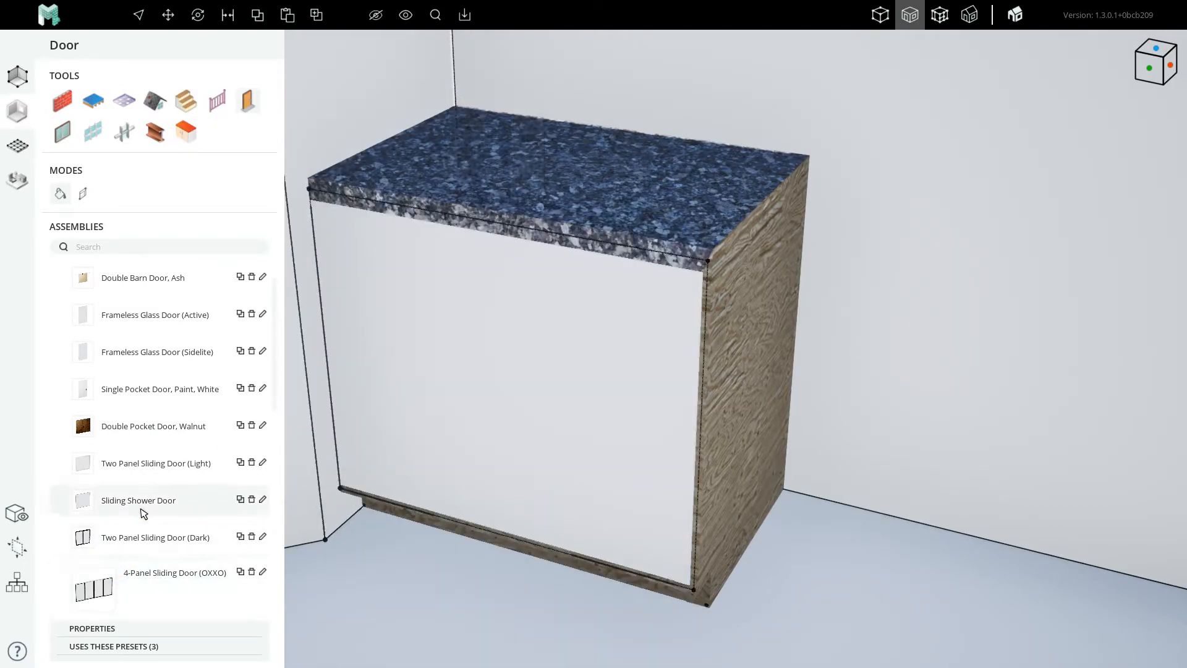
scroll(235, 510, "down", 10)
scroll(129, 512, "down", 4)
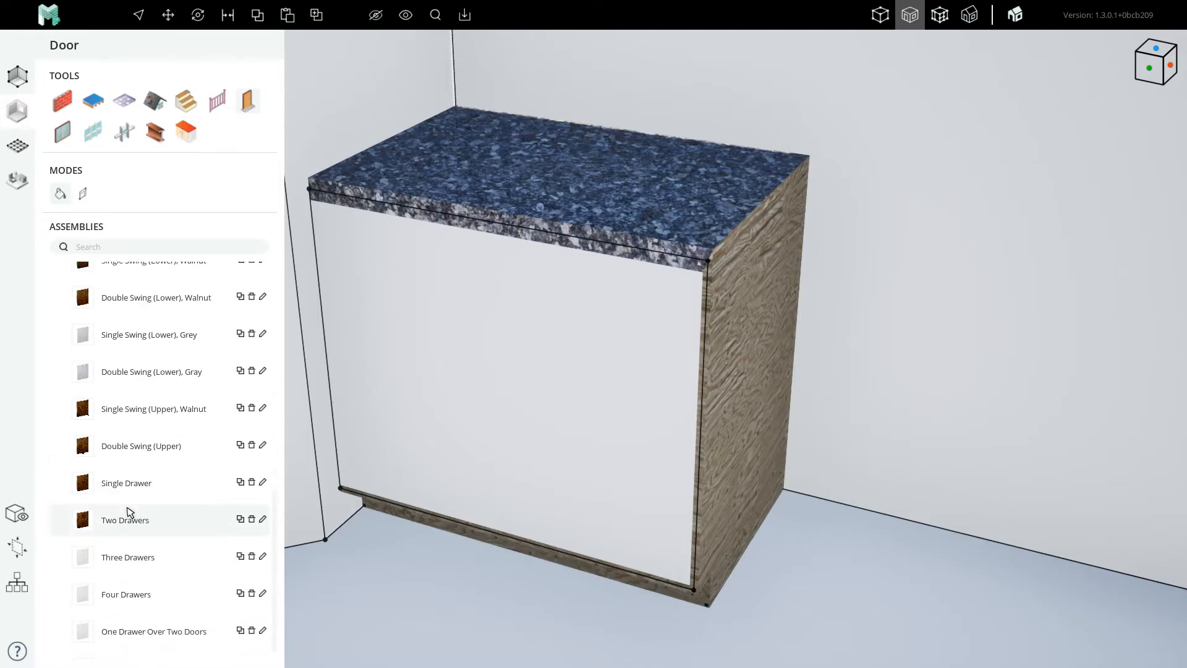
scroll(120, 313, "up", 3)
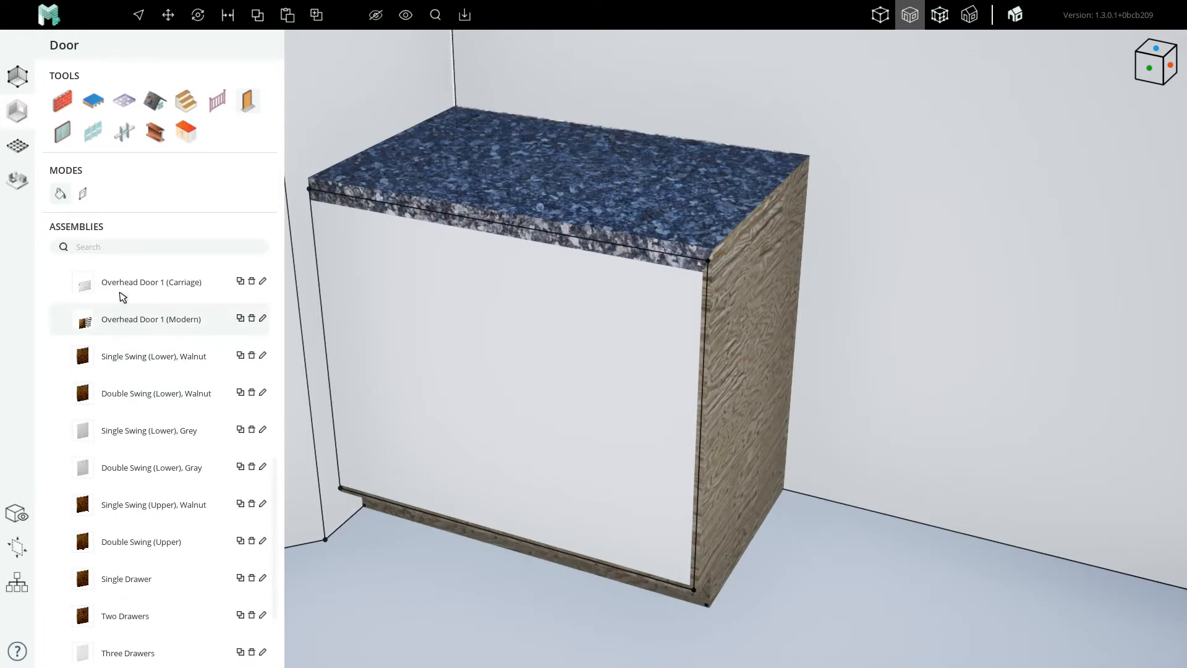
scroll(129, 540, "down", 2)
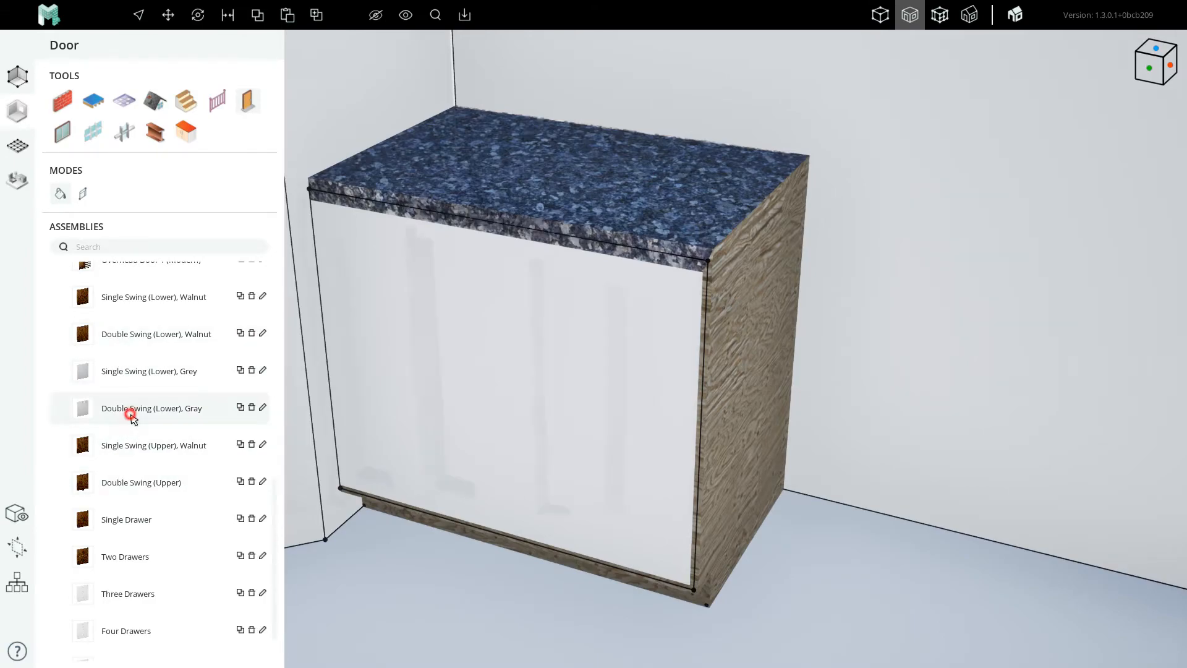
Try Double Swing (Lower), Gray and Three Drawers, and place One Drawer Over Two Doors on the cabinet's front face.
left_click(132, 416)
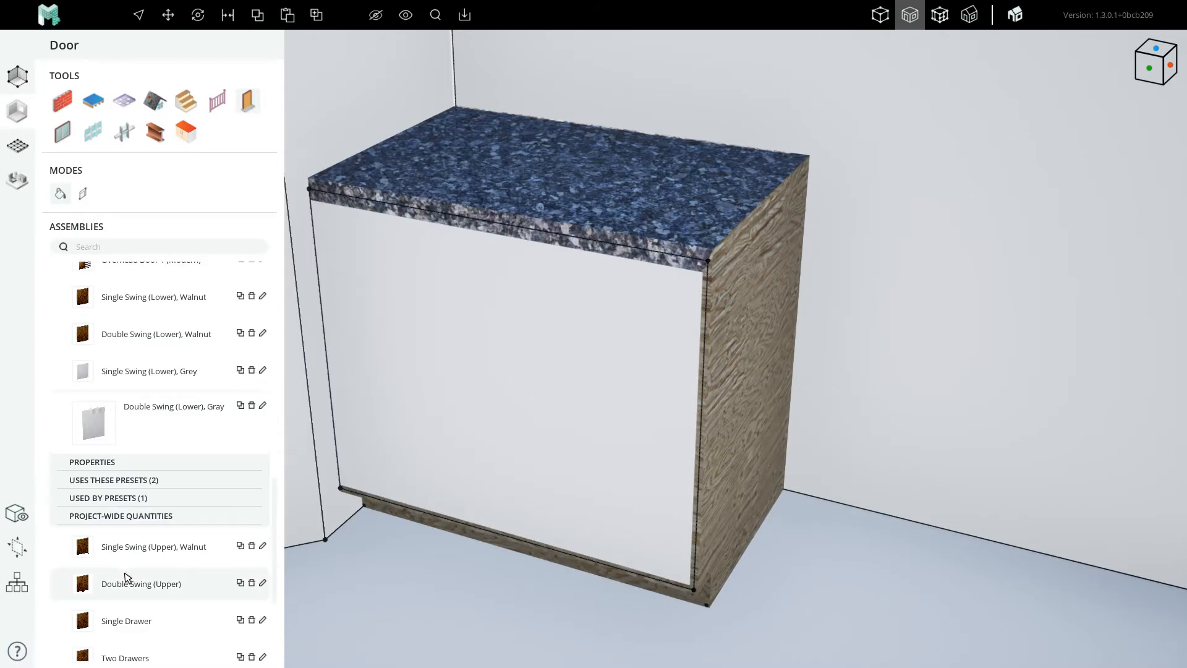
left_click(118, 579)
scroll(127, 591, "down", 3)
left_click(123, 573)
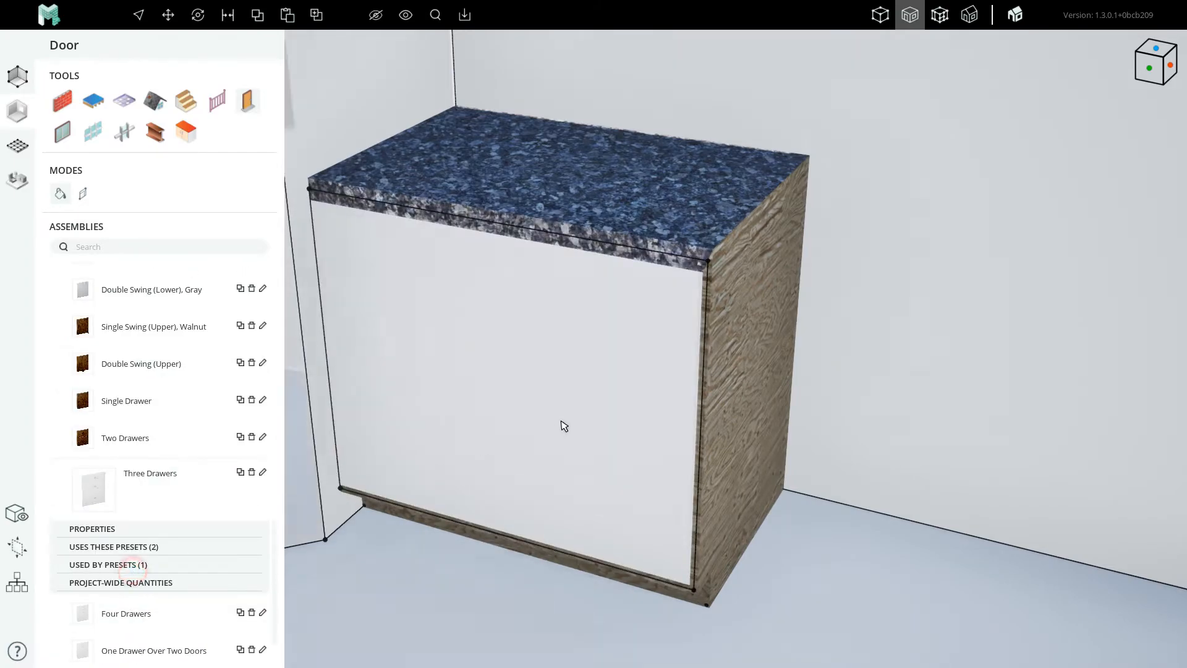
left_click(127, 650)
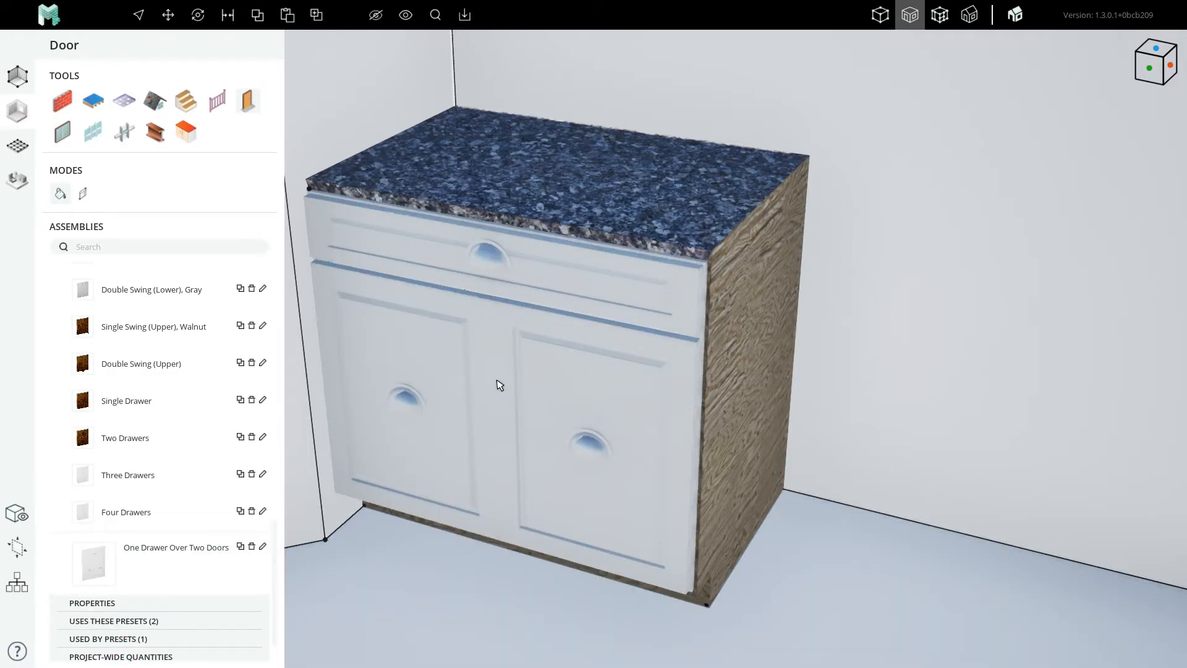
right_click_drag(483, 390, 577, 389)
scroll(575, 388, "down", 4)
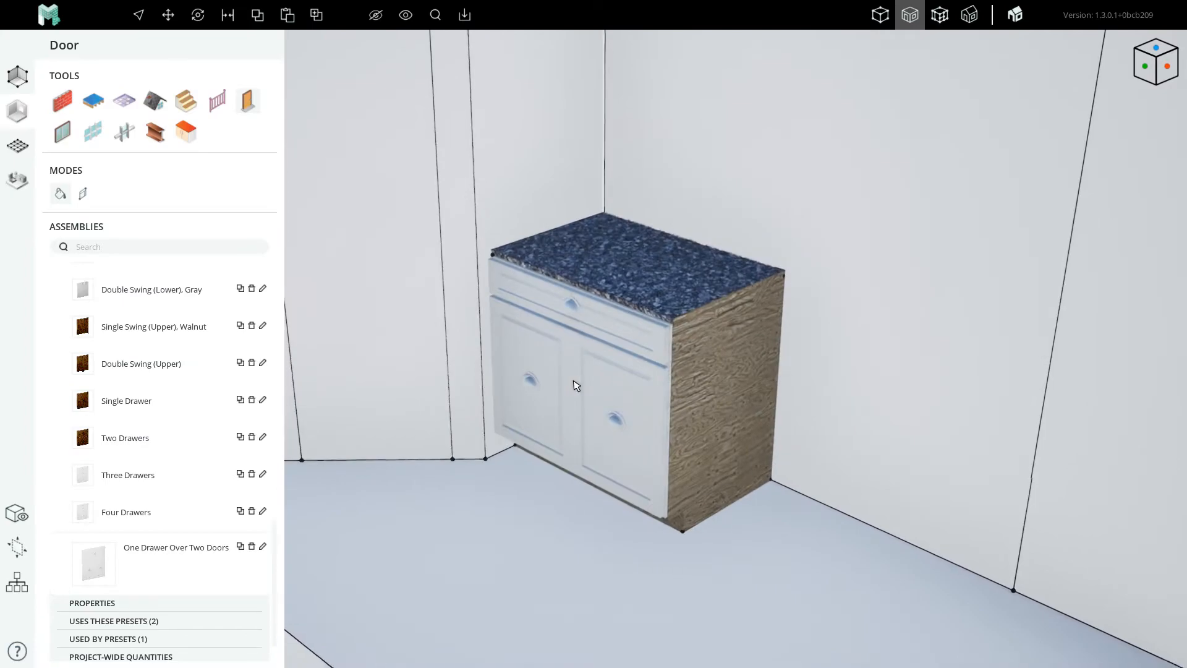
key("Escape")
Examine the finished cabinet and its place in the room corner from near and far.
scroll(646, 444, "up", 5)
right_click_drag(647, 447, 619, 388)
scroll(620, 388, "down", 10)
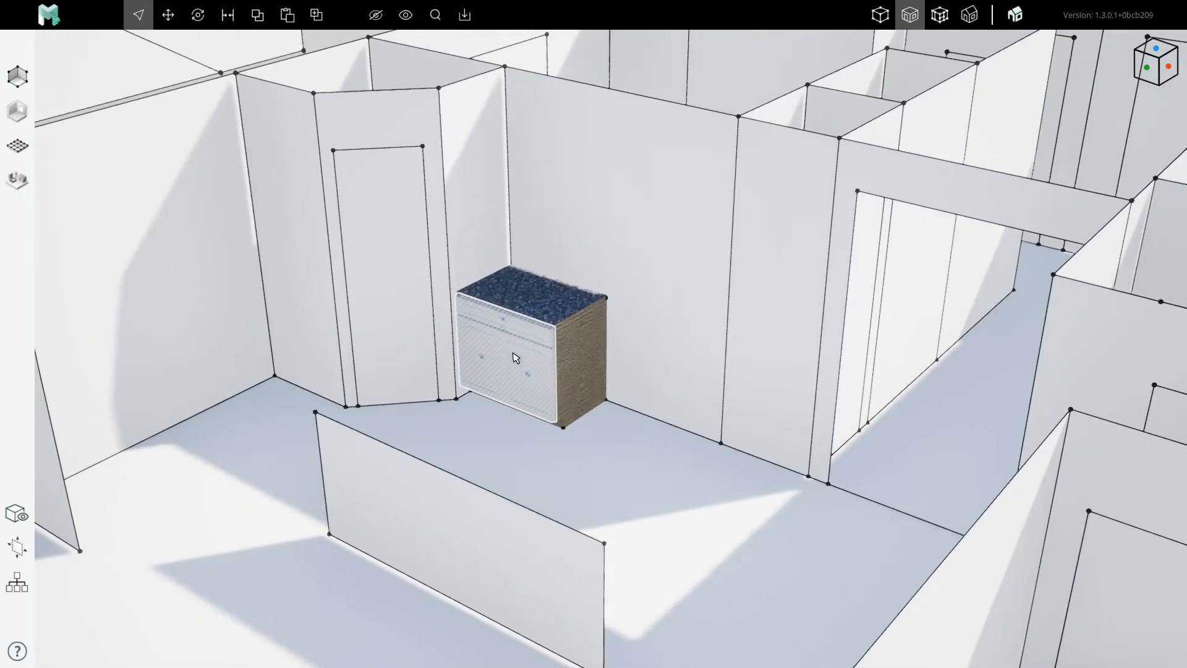
right_click_drag(513, 353, 595, 326)
scroll(562, 339, "up", 5)
scroll(427, 384, "down", 5)
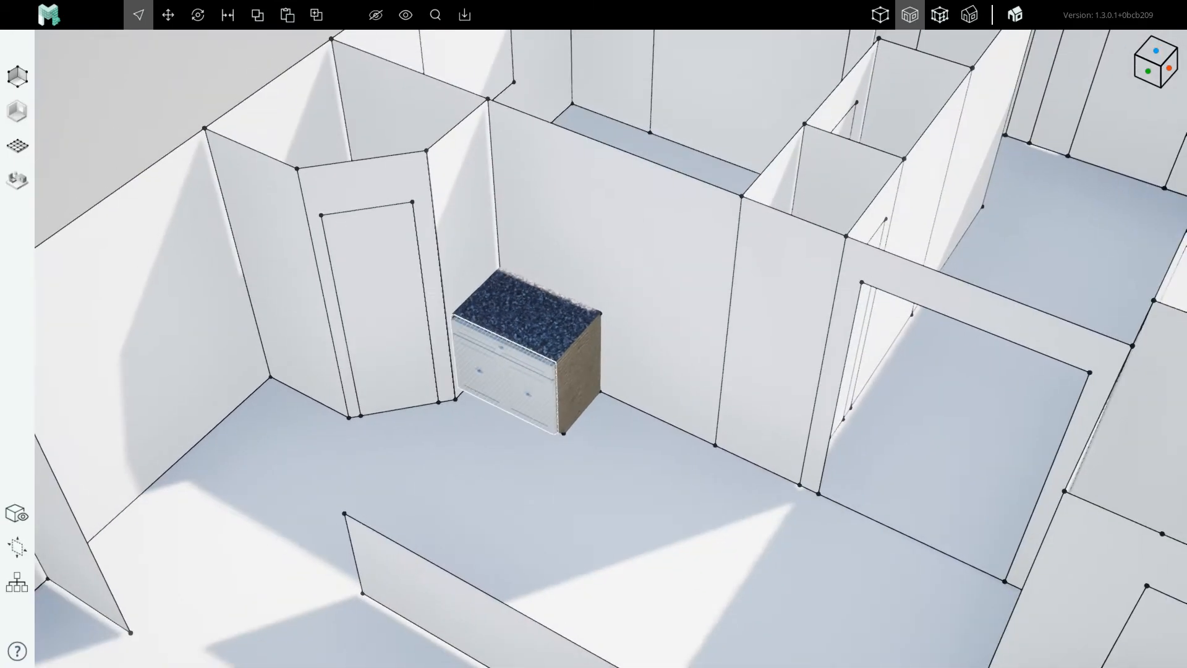
right_click_drag(549, 371, 524, 353)
scroll(522, 423, "up", 5)
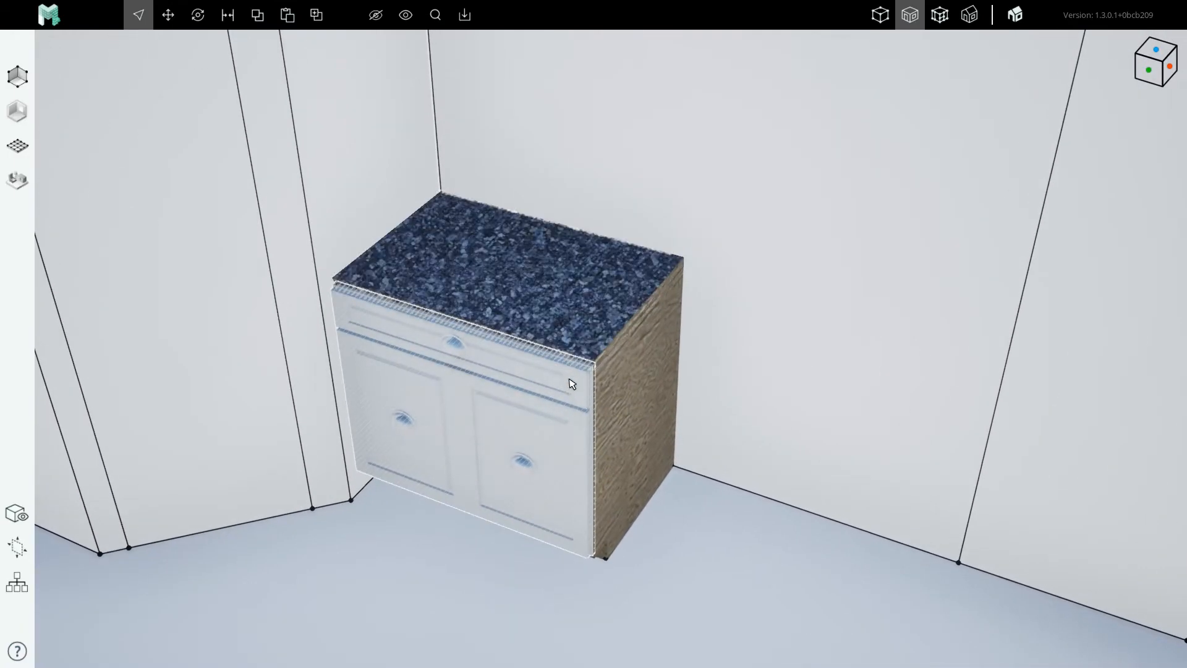
Show only the massing and select planes around the cabinet and the room's floor to examine how they connect.
scroll(559, 360, "down", 5)
scroll(532, 364, "down", 5)
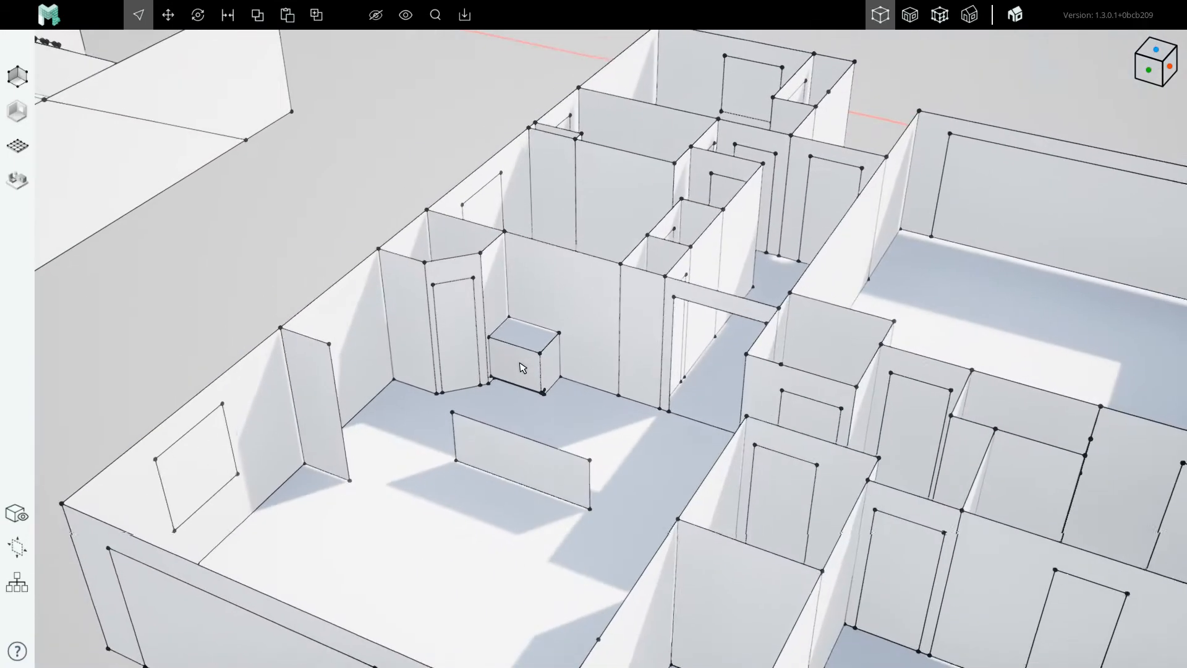
scroll(522, 365, "up", 5)
scroll(597, 346, "down", 5)
right_click_drag(598, 345, 594, 335)
scroll(636, 326, "up", 5)
left_click(622, 291)
left_click(638, 385)
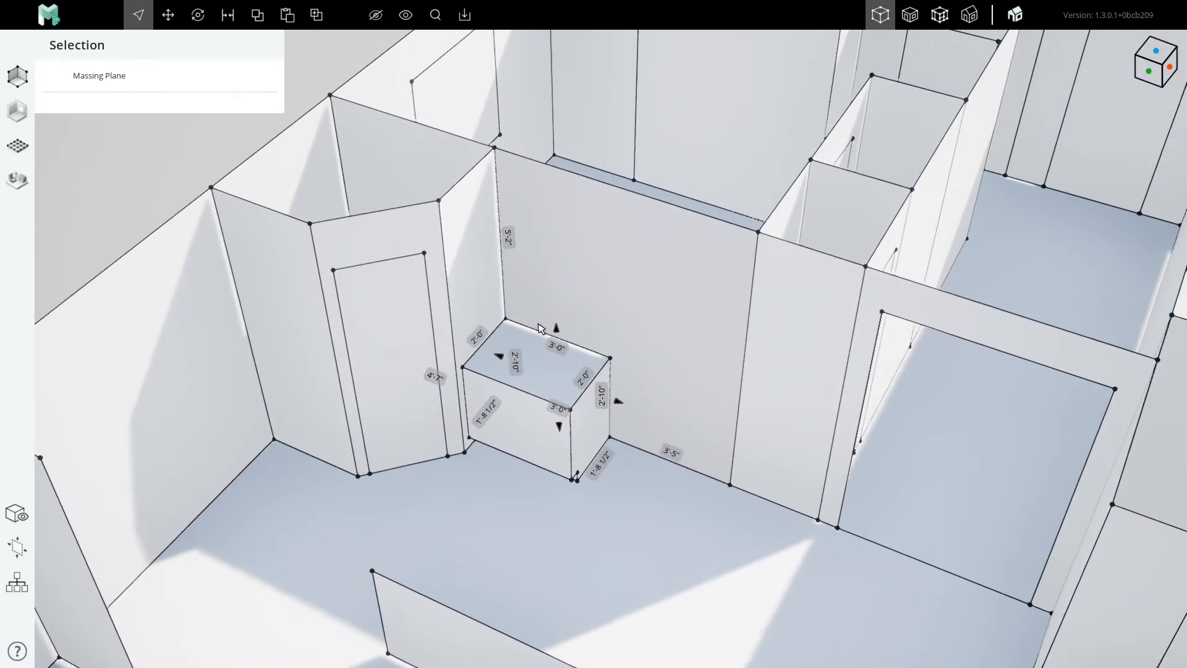
scroll(428, 348, "down", 4)
right_click_drag(427, 347, 384, 411)
left_click(554, 407)
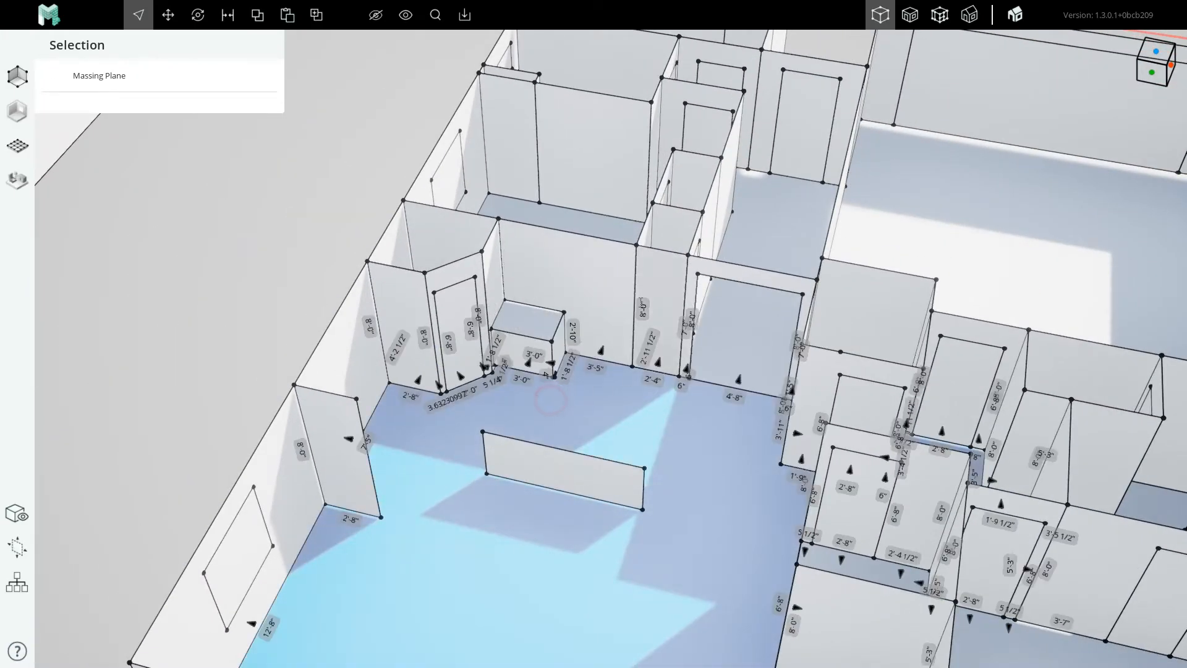
scroll(625, 304, "up", 5)
Try splitting the wall beside the cabinet with a full-height vertical massing edge and select that edge.
key("l")
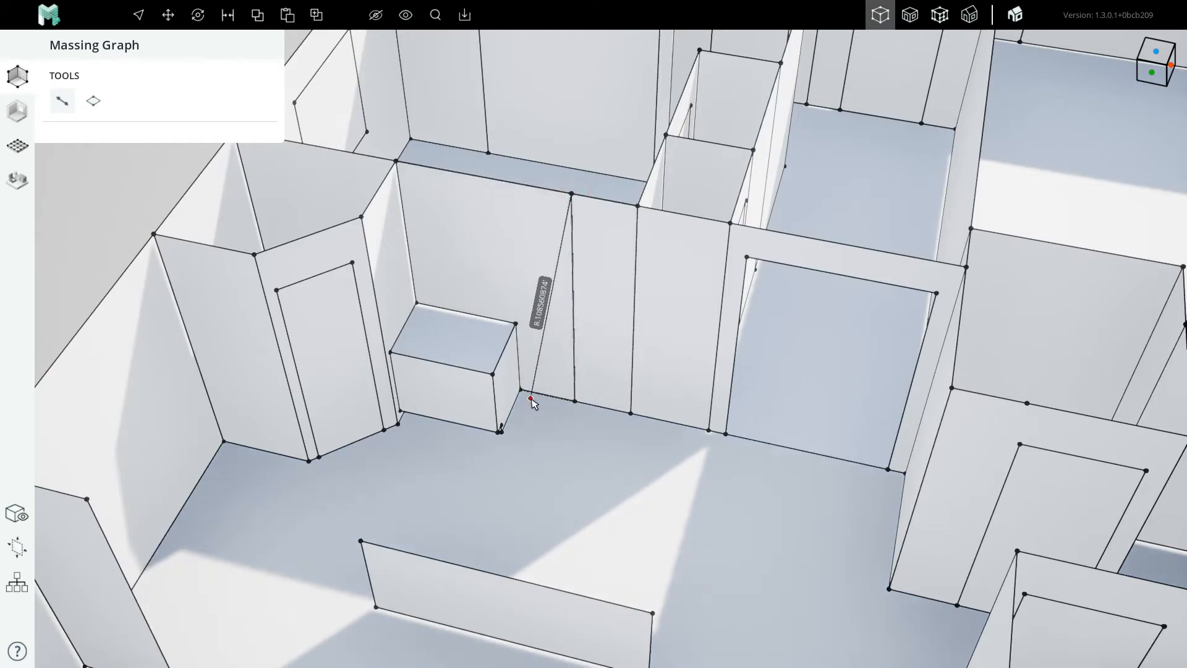
key("Escape")
right_click_drag(538, 379, 488, 344)
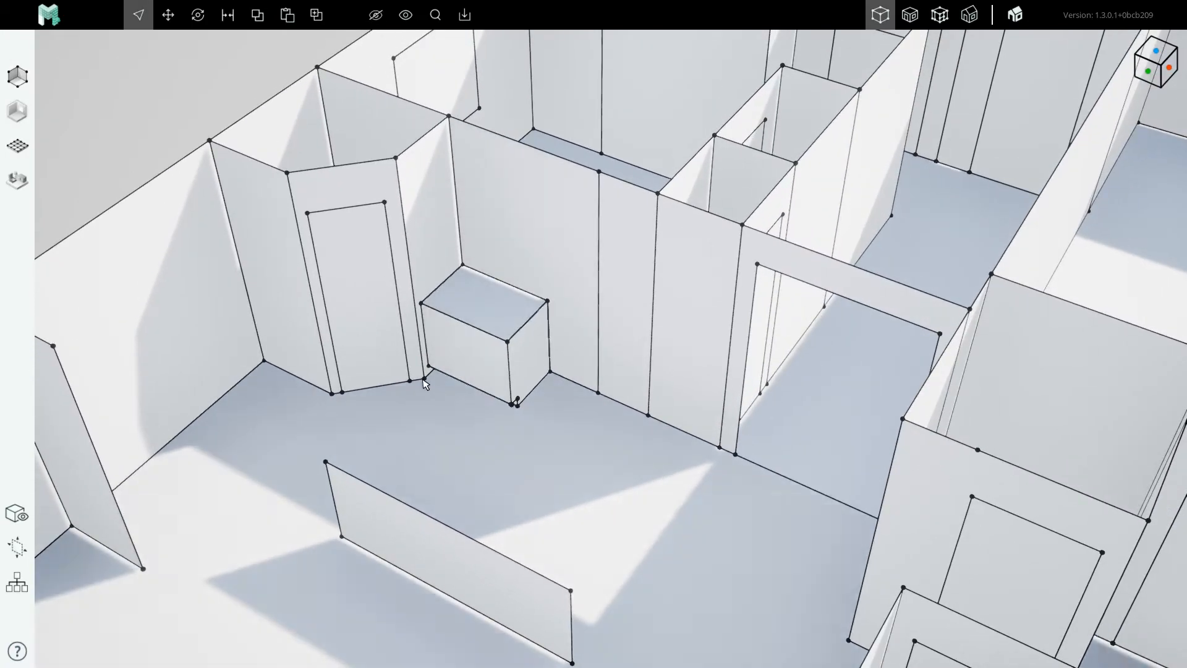
scroll(588, 355, "down", 3)
left_click(593, 350)
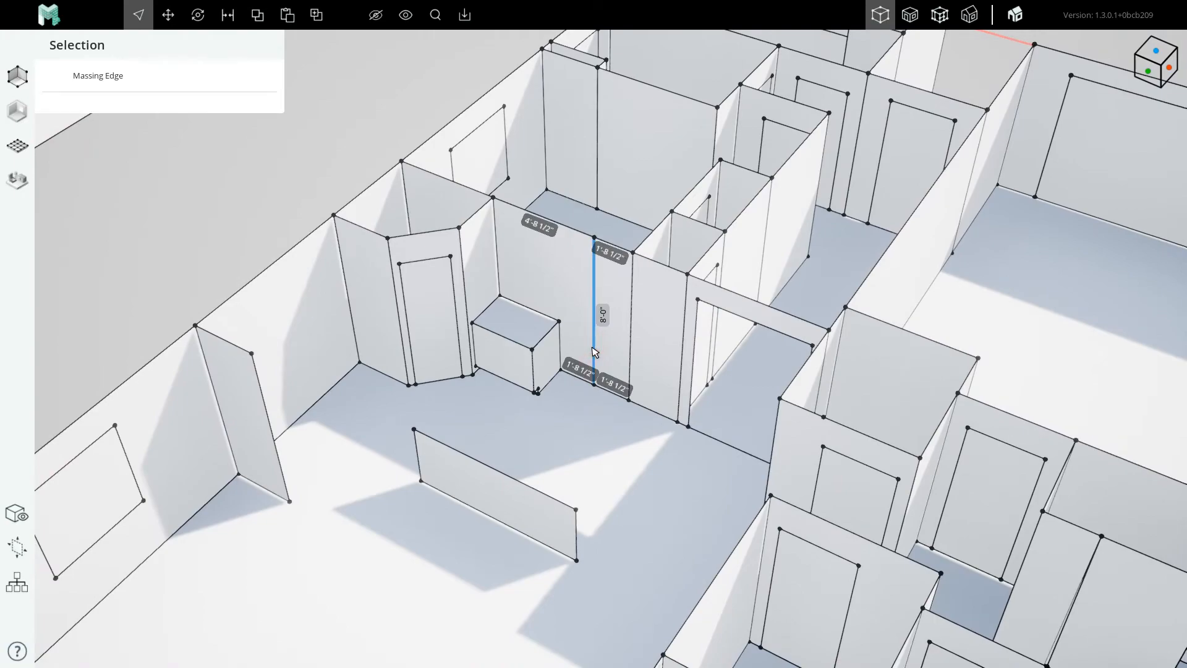
key("Escape")
Examine the cabinet's massing planes and toe kick from the front and from behind the wall.
scroll(575, 396, "up", 5)
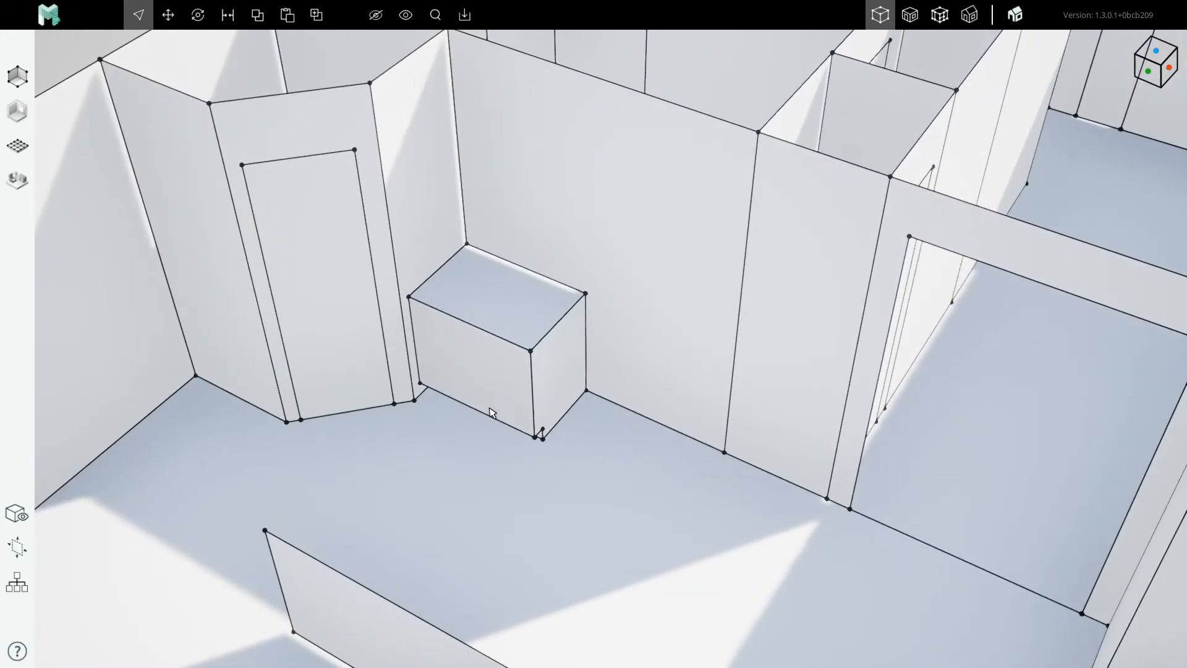
scroll(570, 410, "up", 3)
middle_click_drag(548, 343, 525, 499)
right_click_drag(495, 480, 519, 411)
scroll(520, 411, "down", 3)
right_click_drag(565, 445, 575, 468)
scroll(482, 347, "down", 3)
right_click_drag(509, 395, 567, 390)
right_click_drag(593, 350, 365, 354)
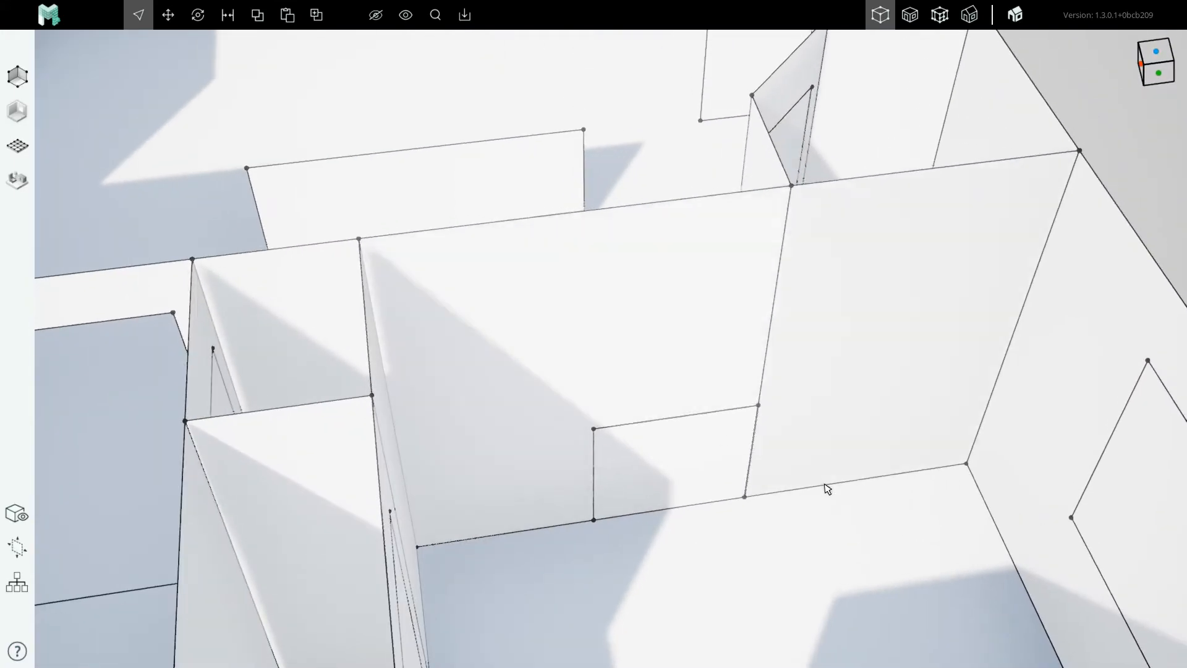
right_click_drag(588, 367, 865, 375)
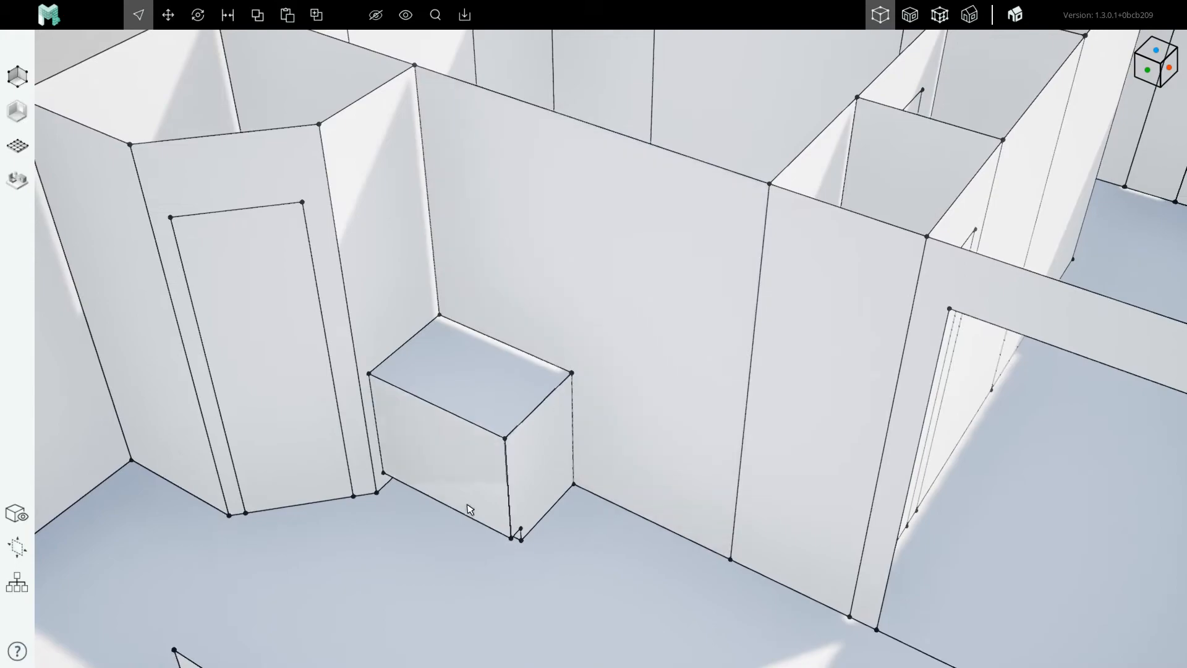
scroll(476, 493, "up", 4)
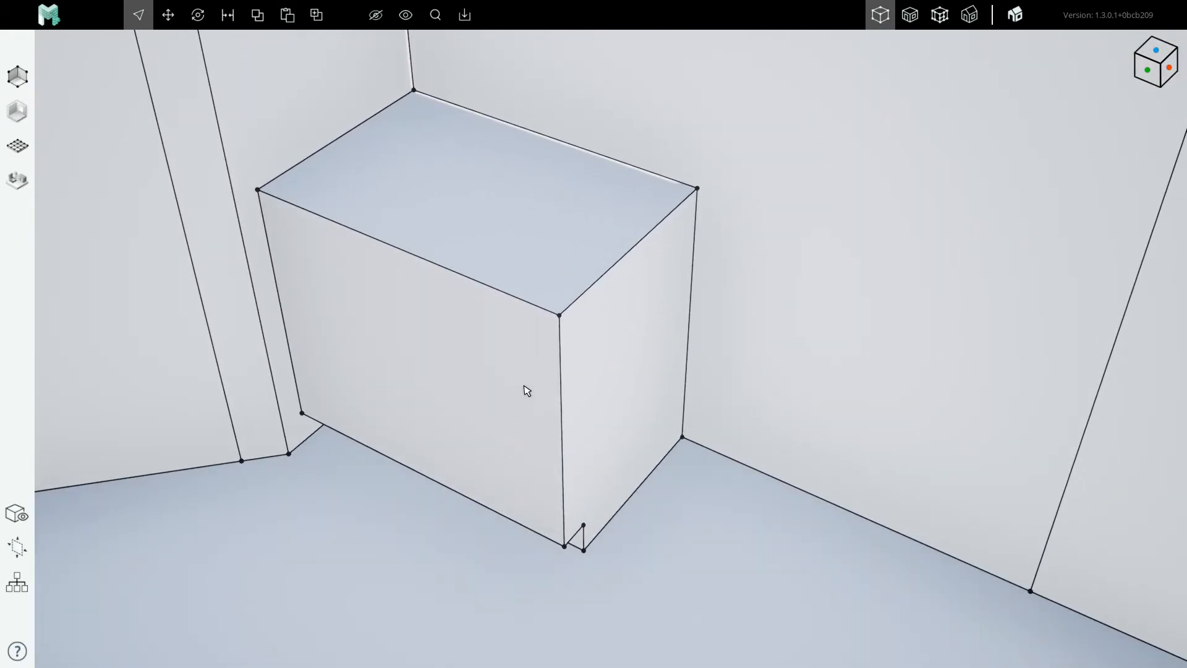
Show the complete cabinet with its assemblies and select the exposed plywood side panel.
key("4")
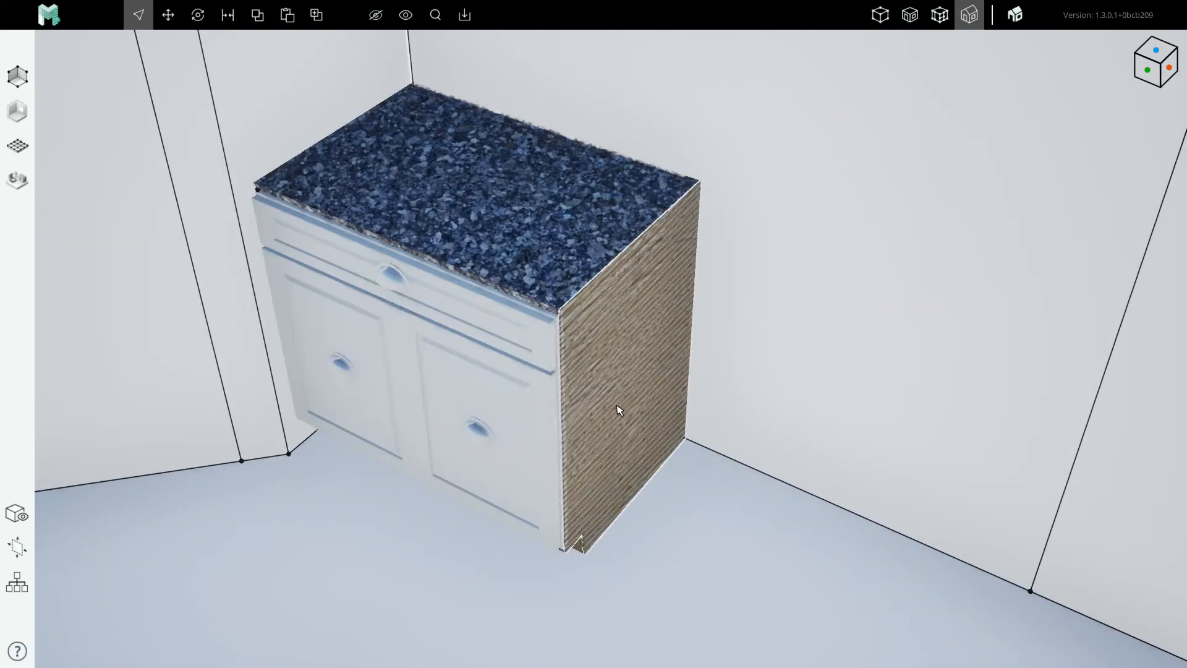
left_click(611, 393)
scroll(642, 325, "up", 3)
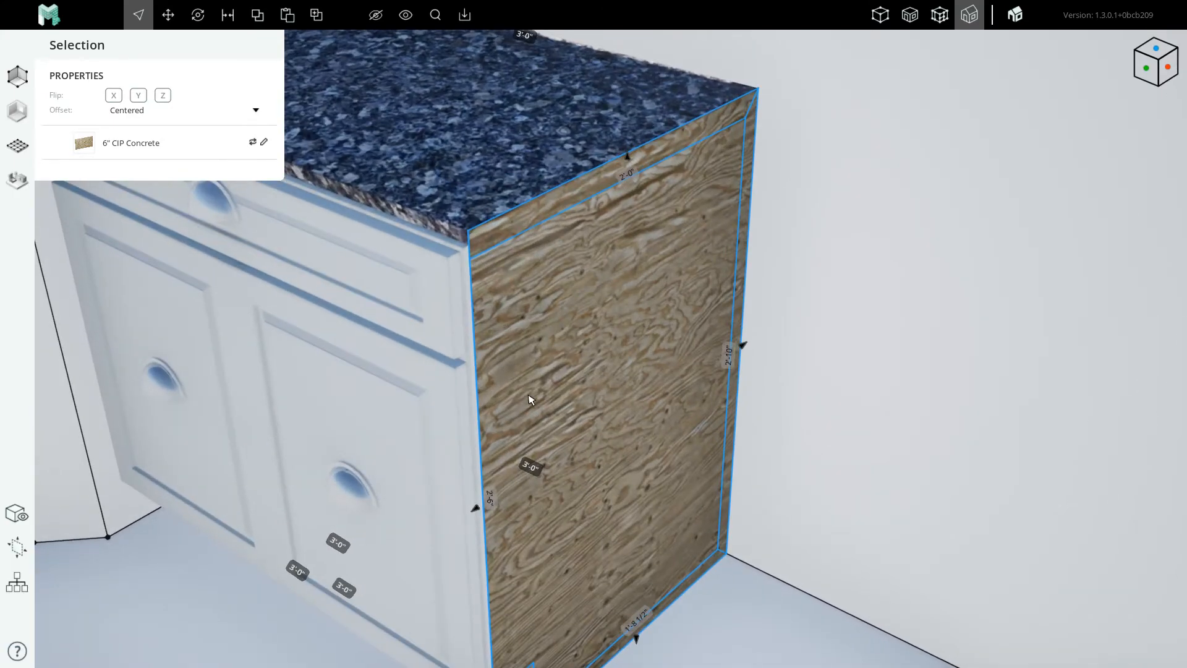
scroll(530, 396, "down", 2)
scroll(567, 358, "down", 3)
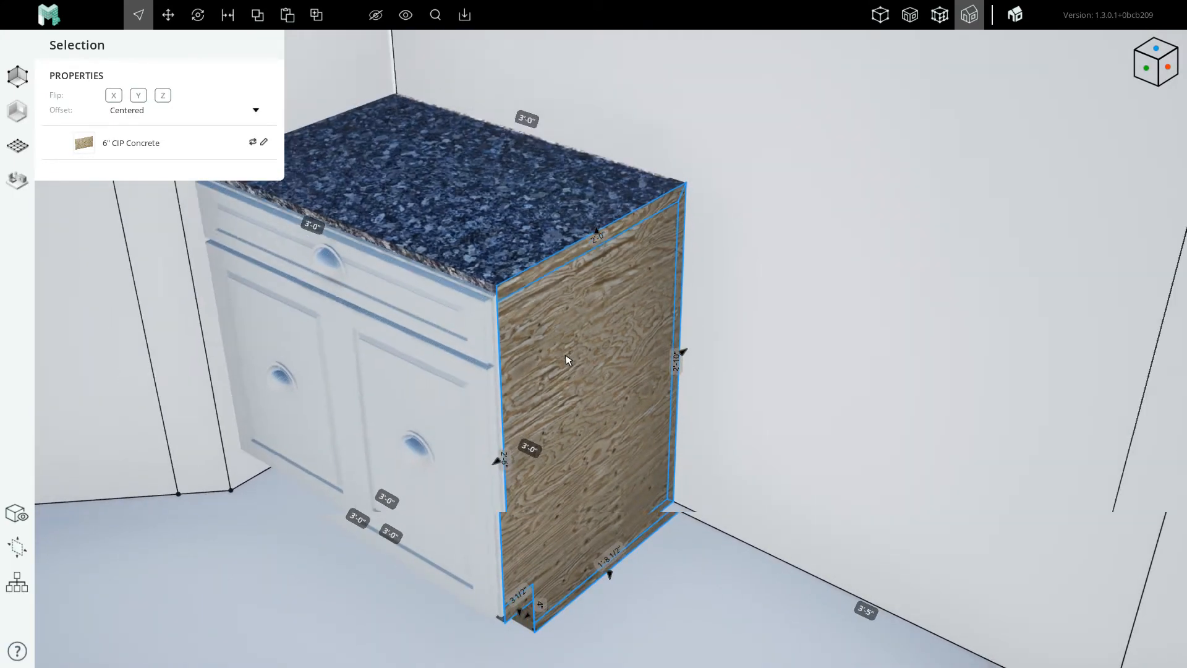
scroll(540, 490, "up", 5)
right_click_drag(549, 521, 583, 539)
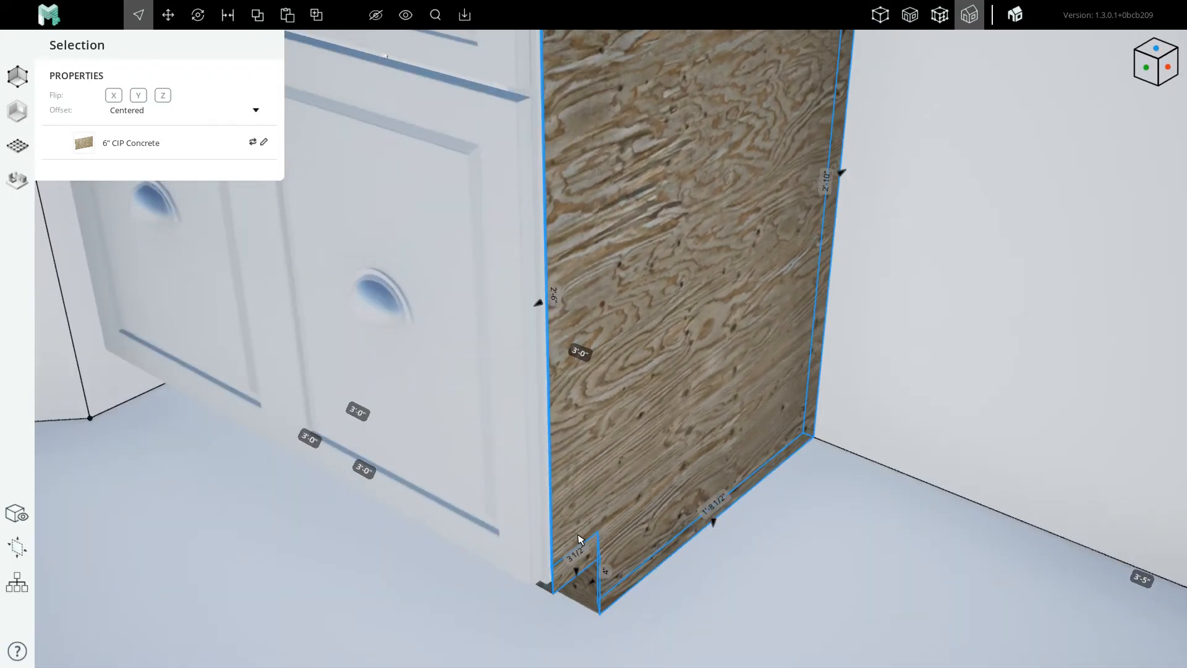
scroll(582, 539, "down", 2)
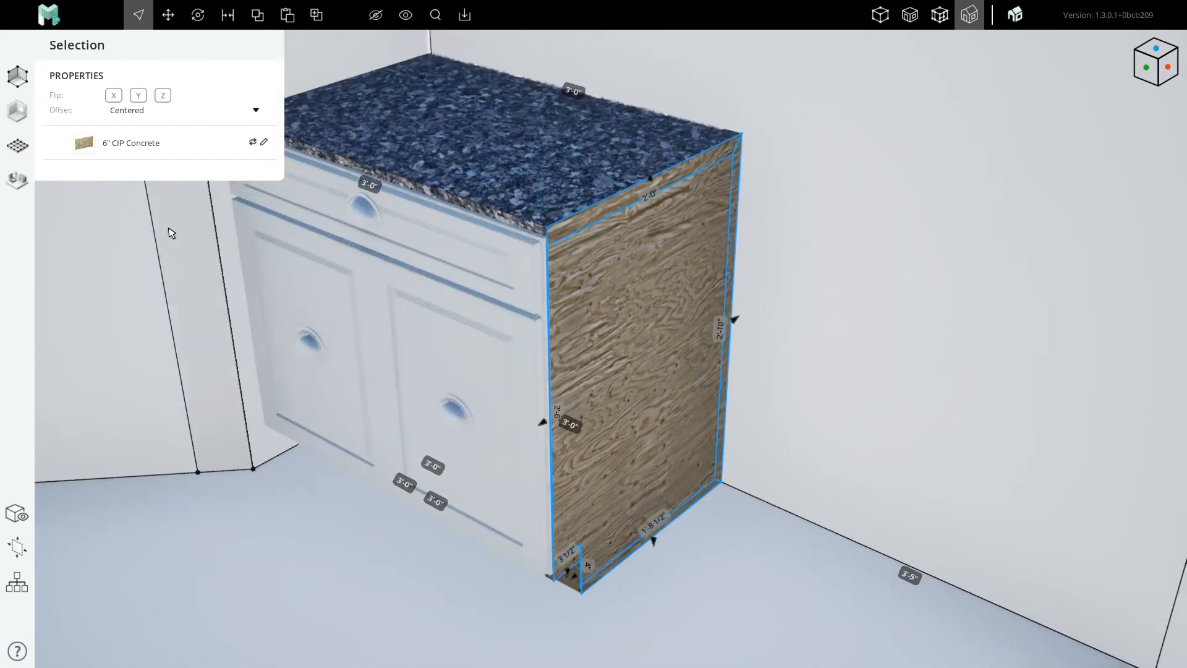
Add a layer to the side panel's 6" CIP Concrete wall assembly and swap it for Typical Coat (1/50in), Paint, Gentle White.
left_click(266, 142)
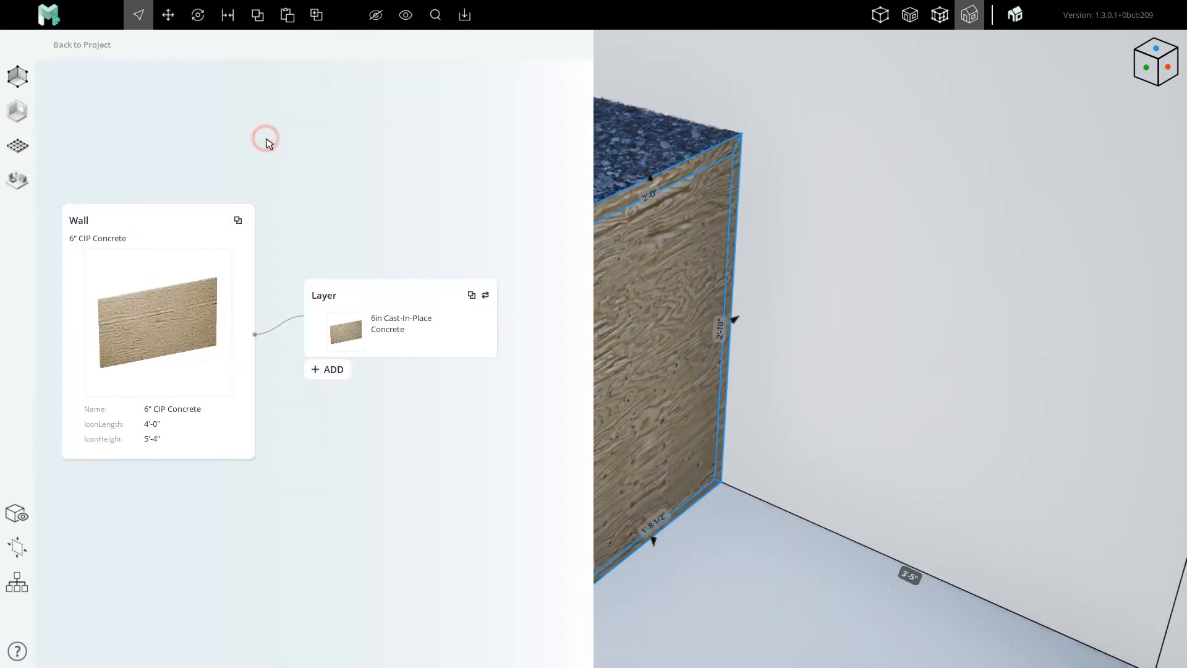
left_click(328, 369)
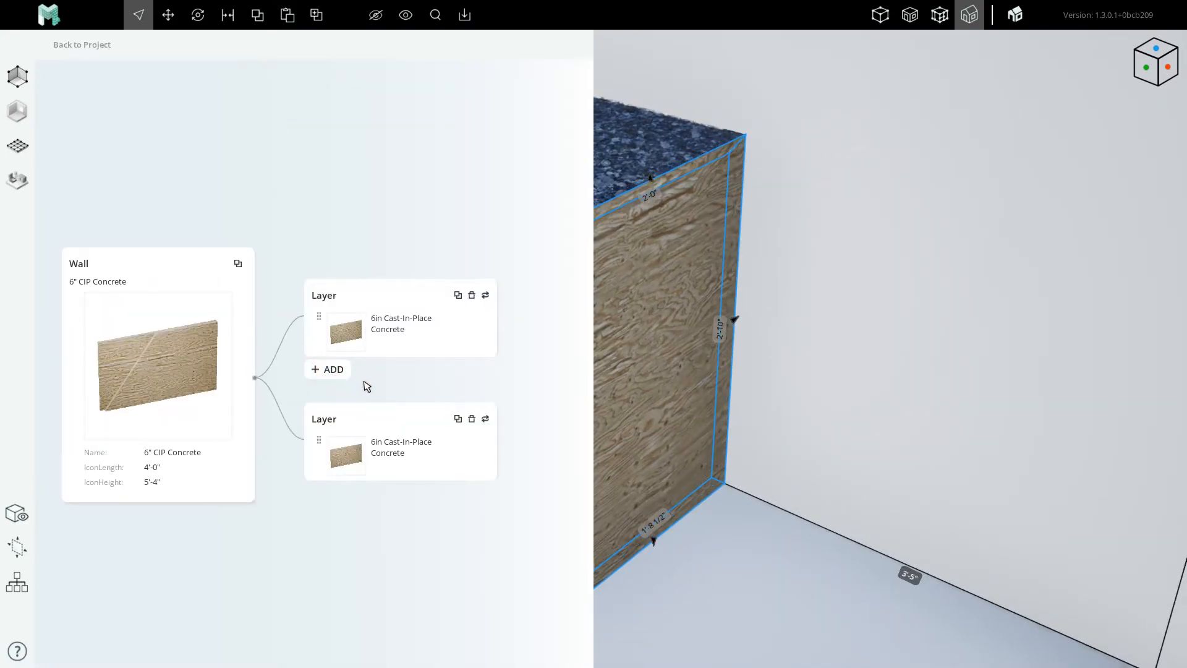
left_click(486, 420)
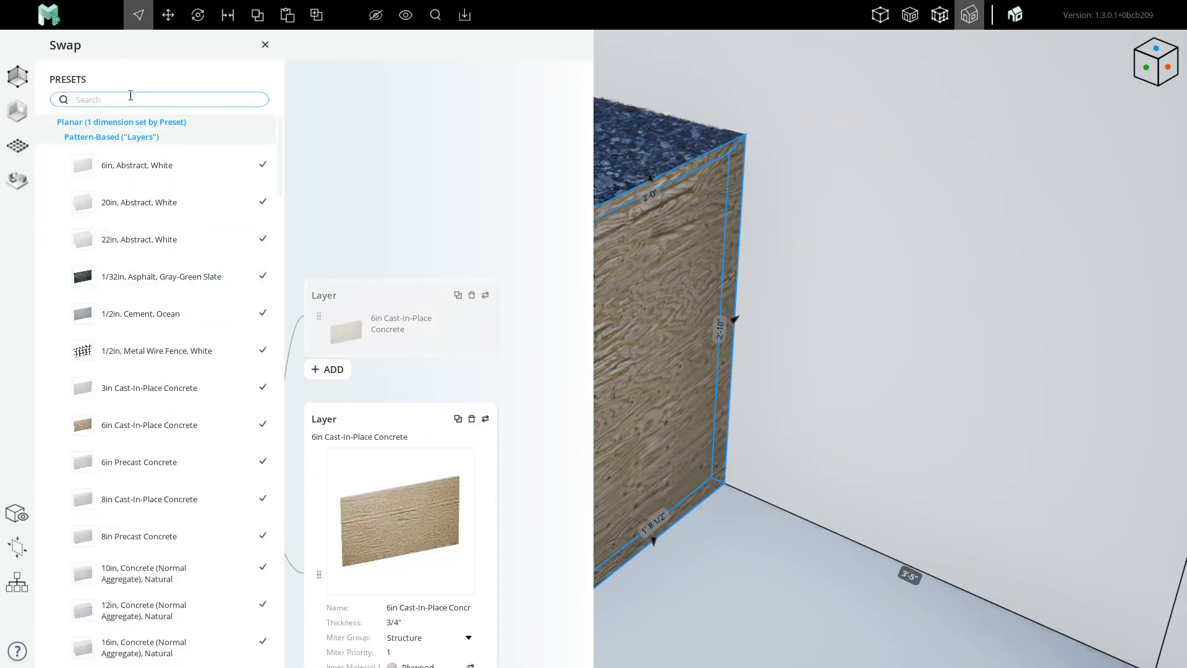
type("paint")
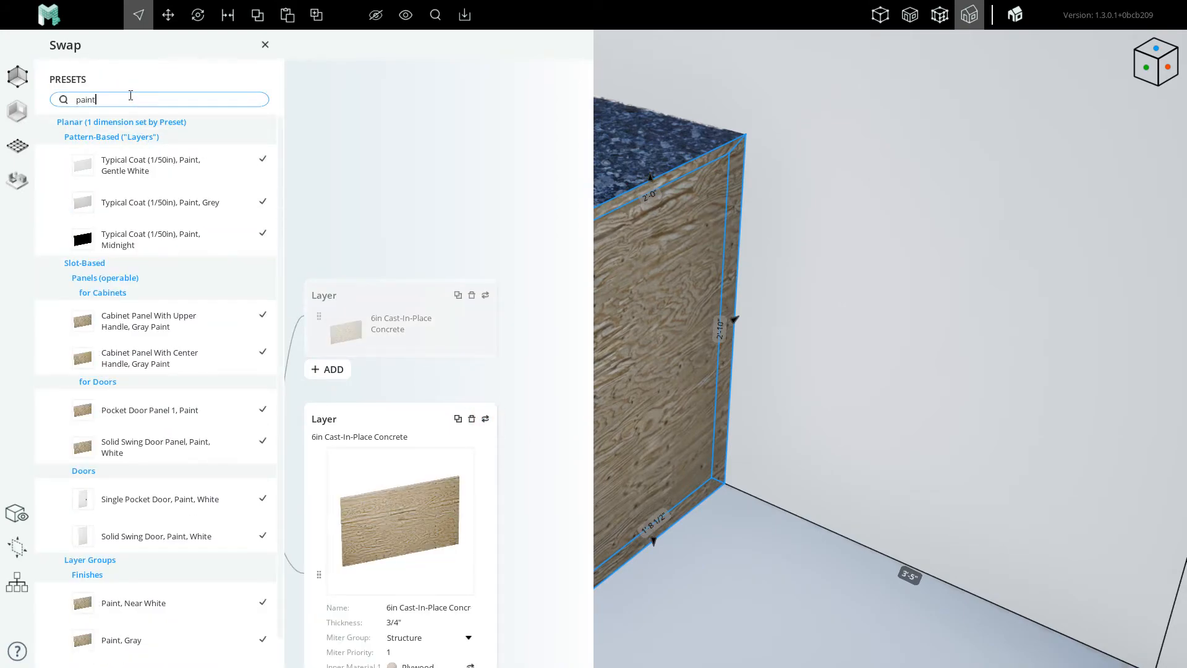
left_click(262, 163)
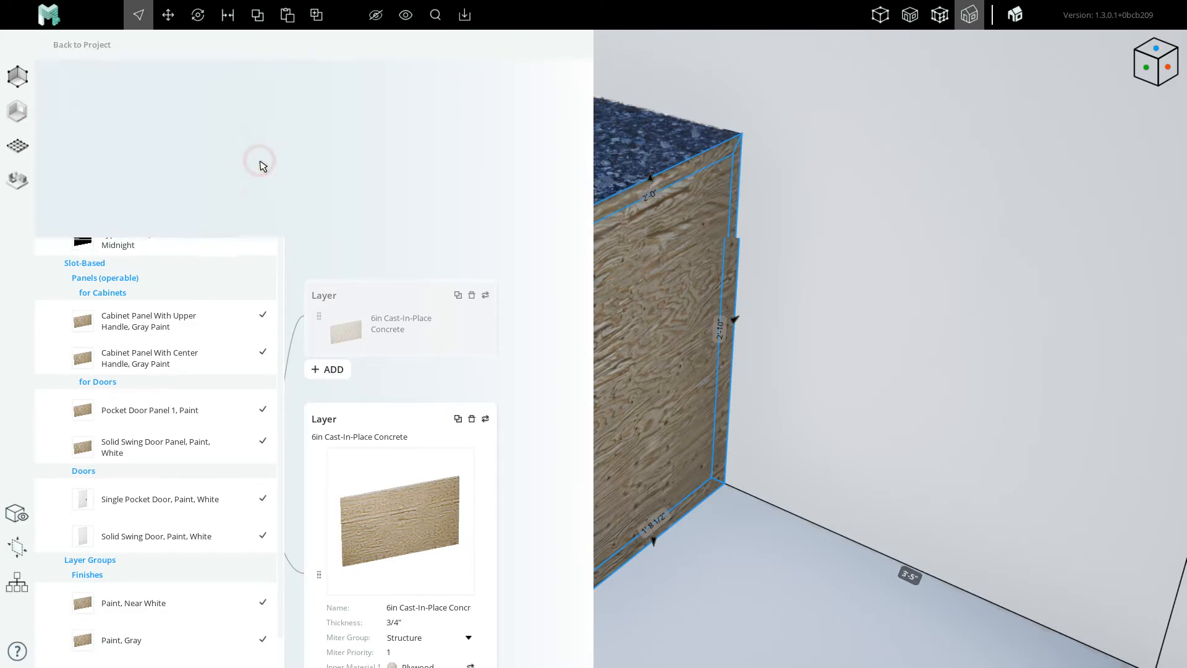
Add a second Gentle White paint layer, move it to the other side of the plywood layer, and return to the project.
left_click(332, 455)
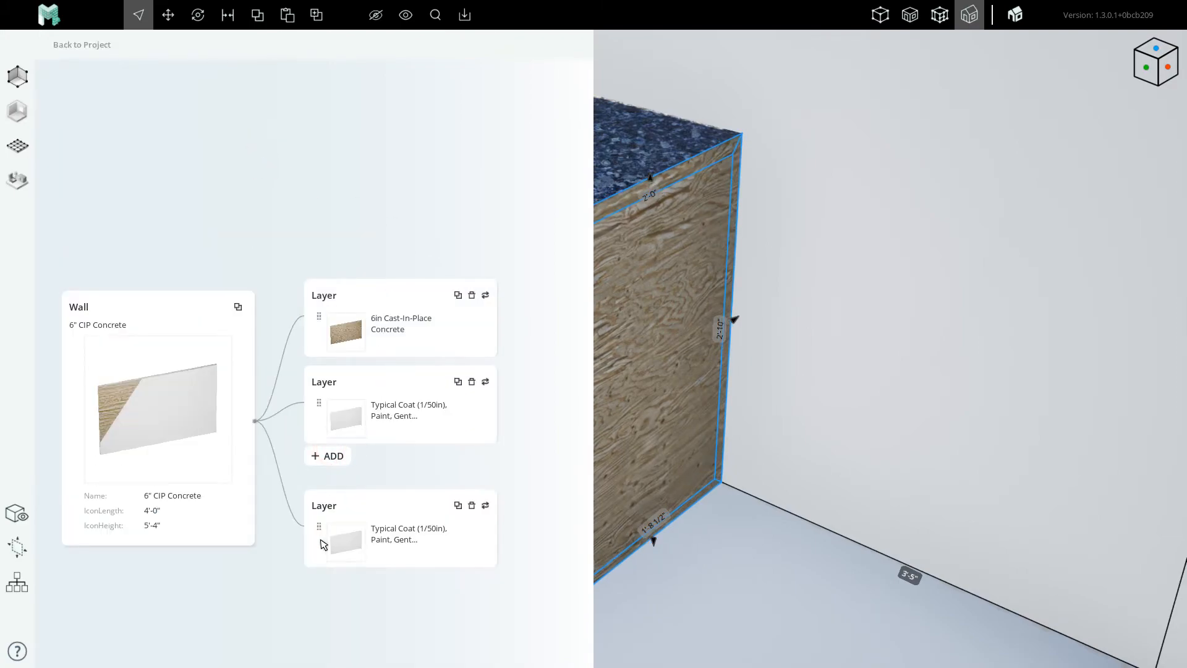
mouse_move(324, 517)
left_mouse_down()
mouse_move(312, 238)
mouse_move(317, 249)
left_mouse_up()
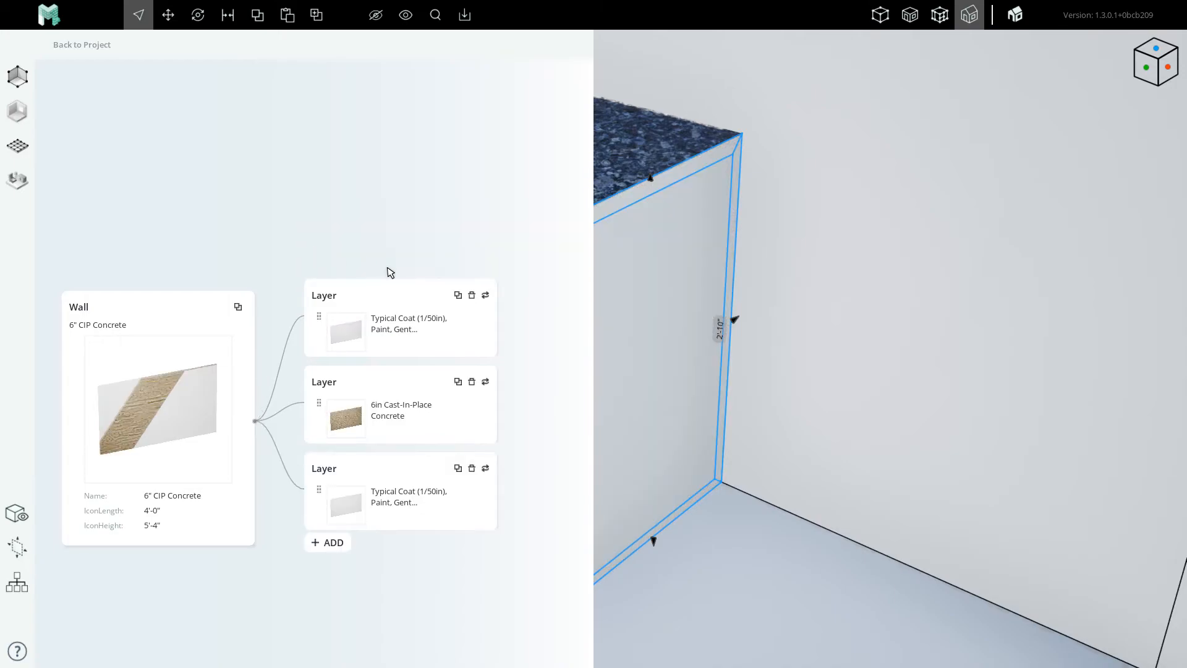
scroll(835, 373, "down", 5)
scroll(676, 381, "up", 2)
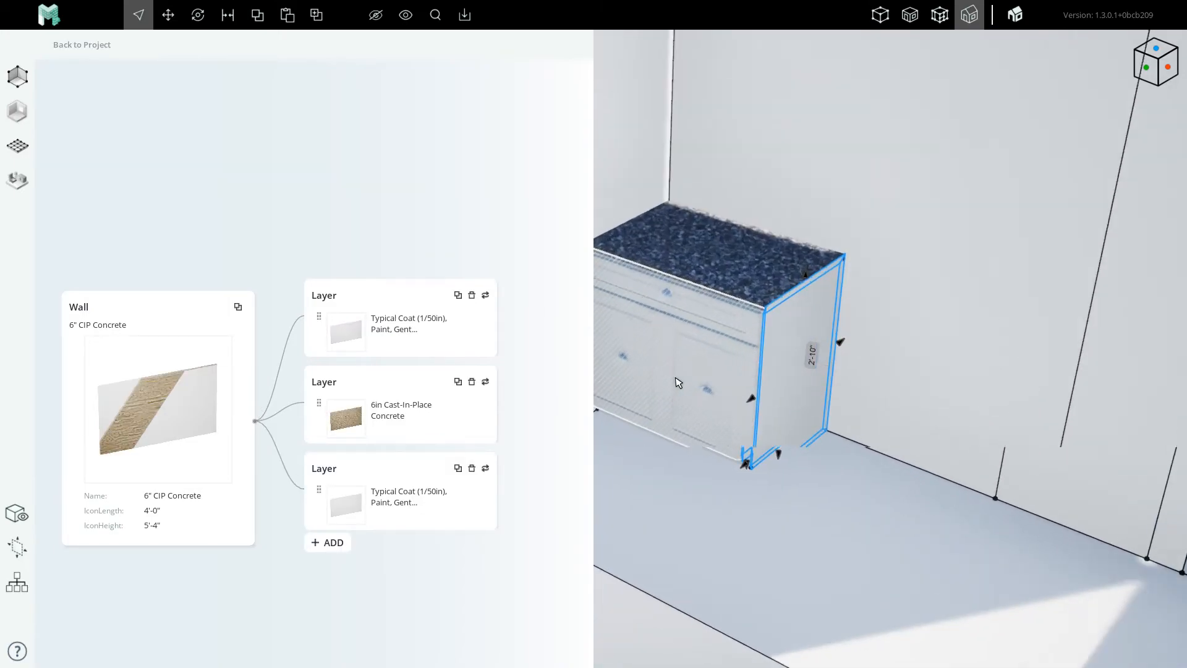
left_click(68, 45)
Examine the painted cabinet sides close up and within the surrounding room.
middle_click_drag(705, 371, 501, 350)
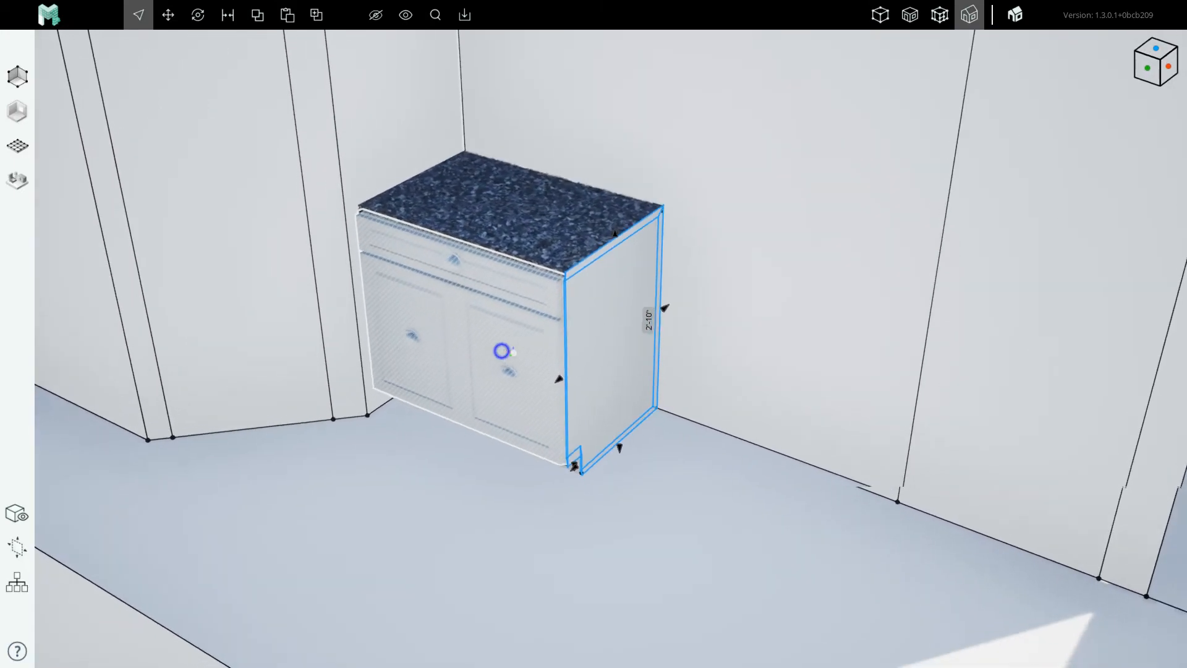
right_click_drag(501, 350, 506, 359)
scroll(506, 359, "down", 3)
scroll(506, 359, "down", 2)
scroll(587, 386, "up", 3)
scroll(565, 368, "down", 2)
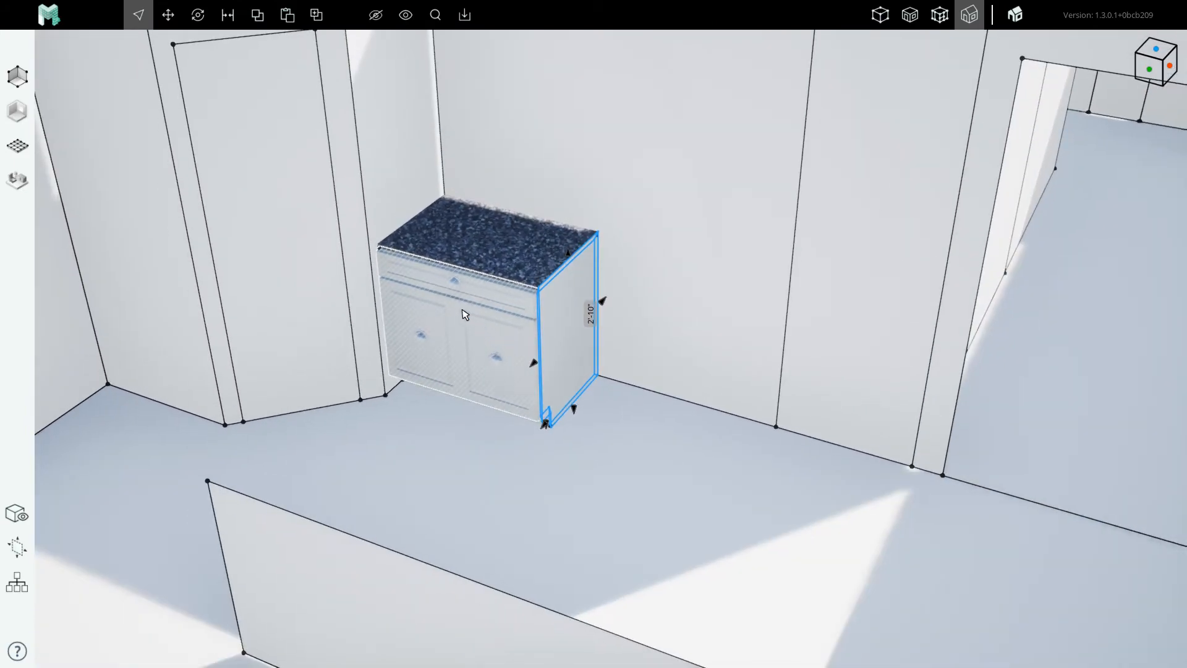
scroll(464, 313, "up", 3)
scroll(570, 336, "up", 3)
scroll(569, 338, "down", 4)
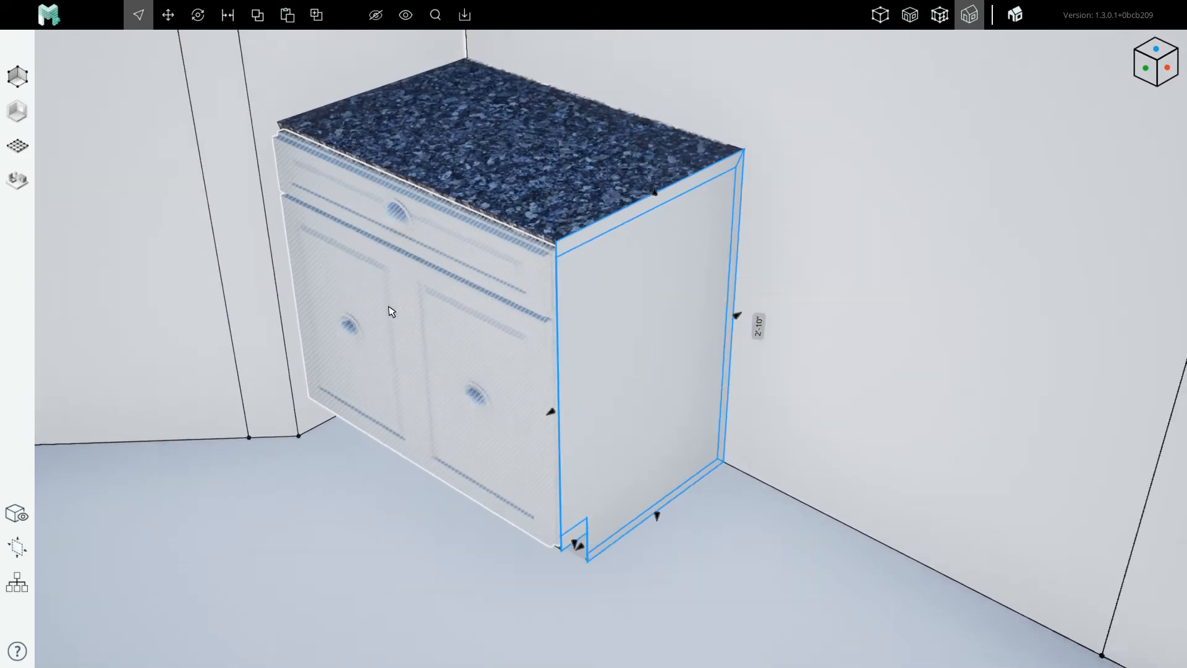
scroll(541, 367, "down", 4)
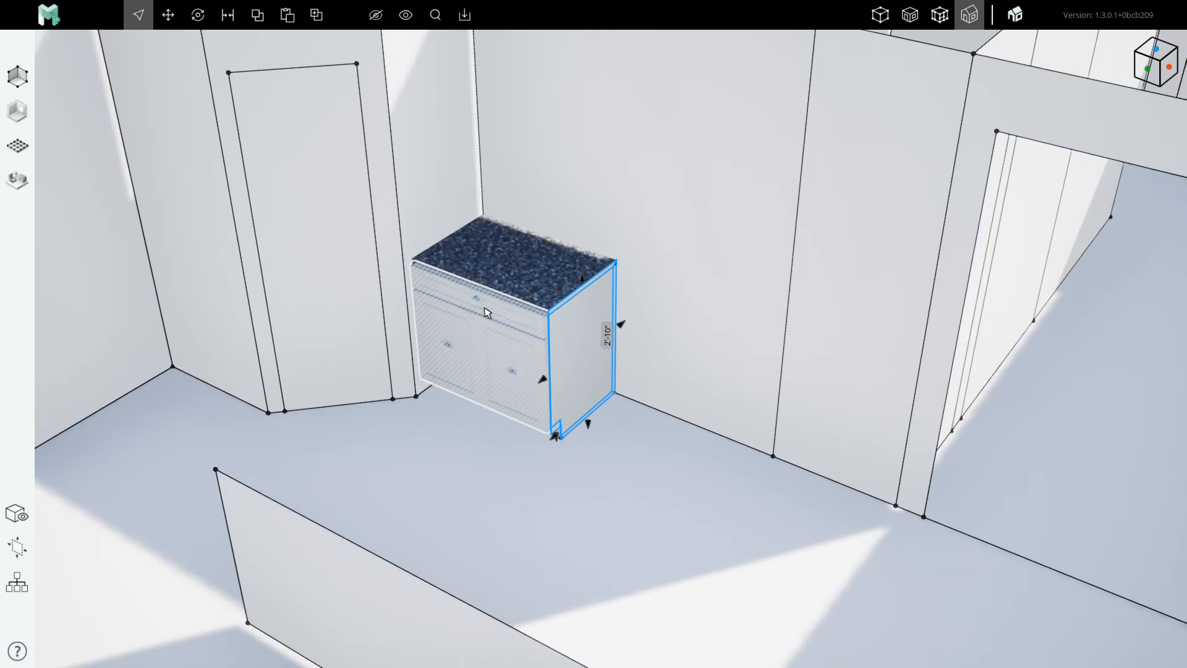
scroll(507, 347, "down", 3)
scroll(495, 343, "up", 2)
scroll(496, 343, "up", 3)
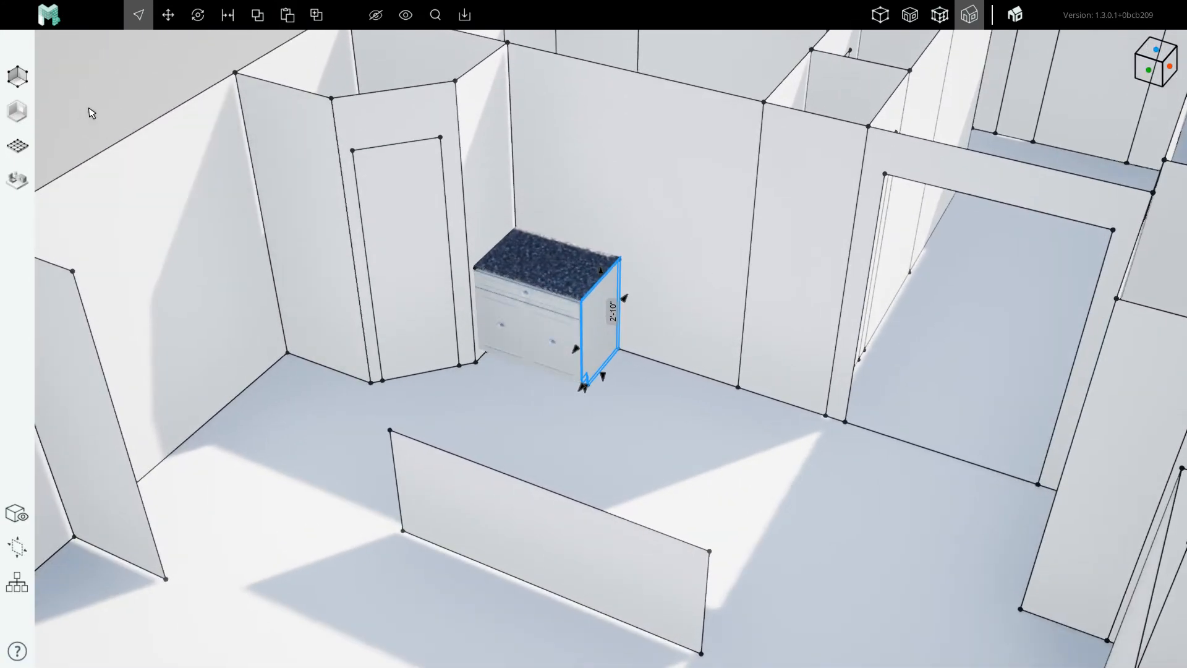
right_click_drag(469, 247, 477, 335)
scroll(660, 404, "up", 4)
Apply the 2x8 Wood Joist floor assembly to the room's floor around the cabinet.
key("g")
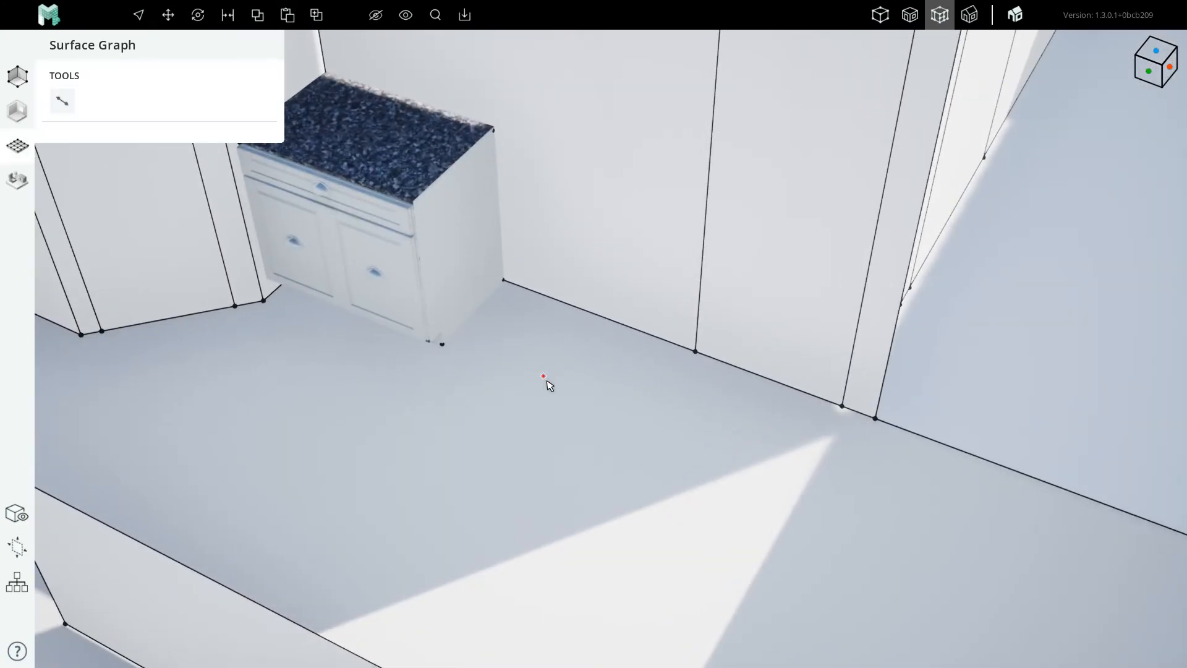
key("Escape")
scroll(416, 288, "down", 3)
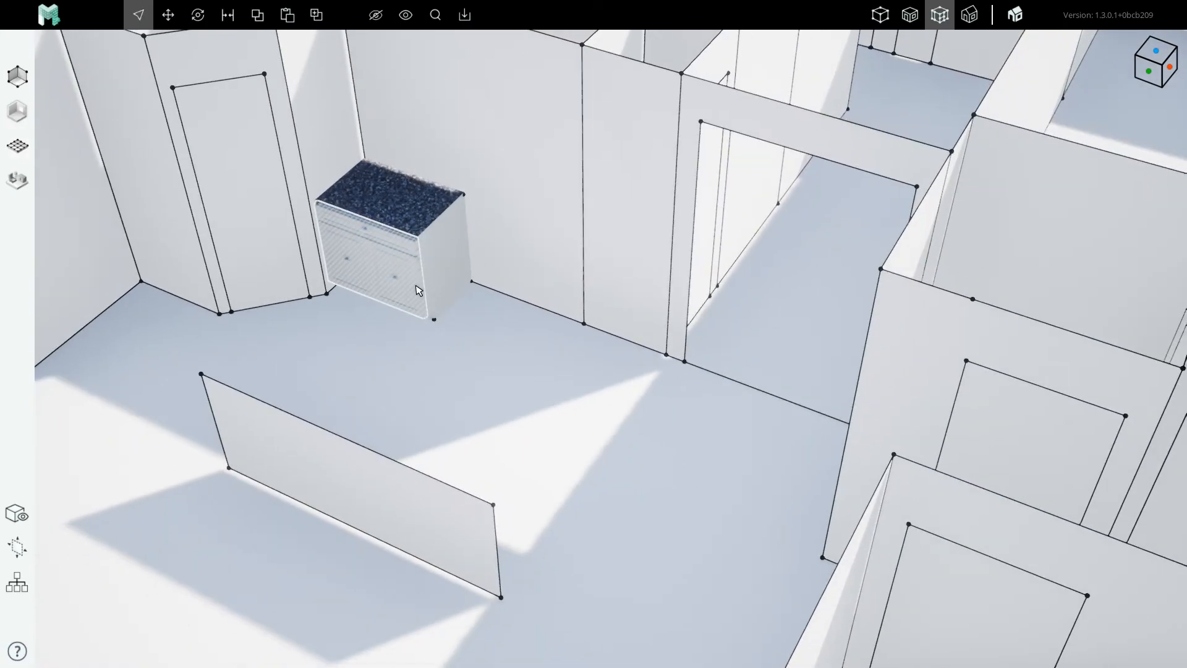
key("f")
left_click(554, 436)
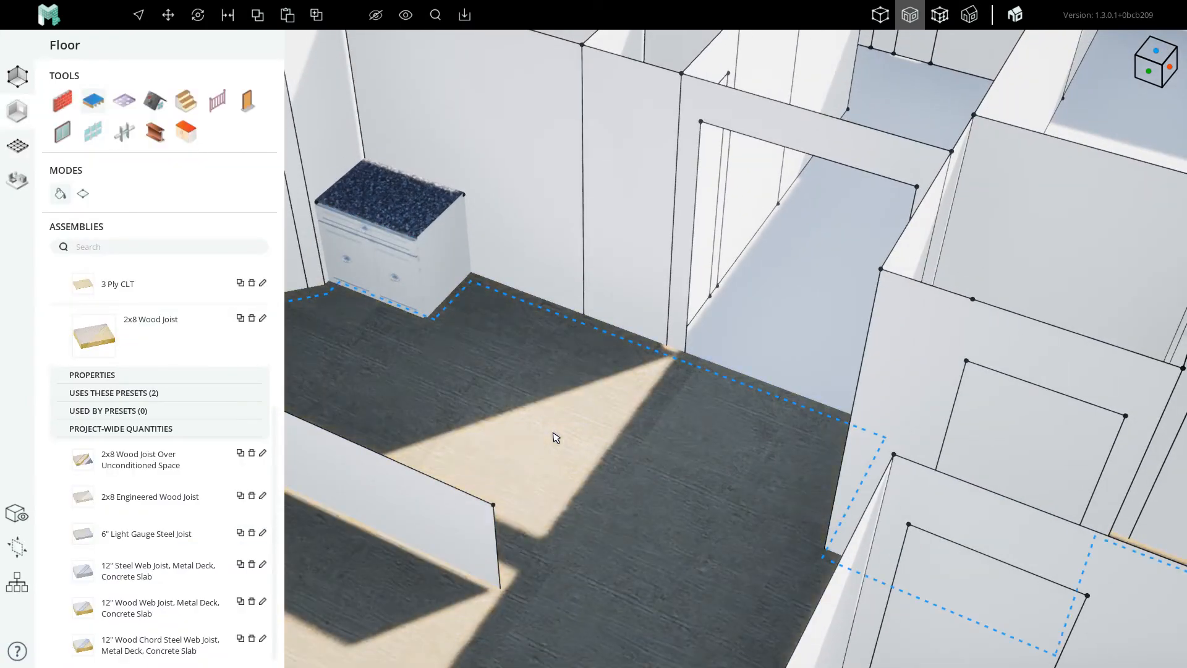
scroll(451, 265, "up", 4)
key("Escape")
Select the wood joist floor and examine how its outline follows the cabinet's base.
right_click_drag(514, 378, 321, 388)
scroll(321, 387, "down", 3)
scroll(514, 406, "up", 4)
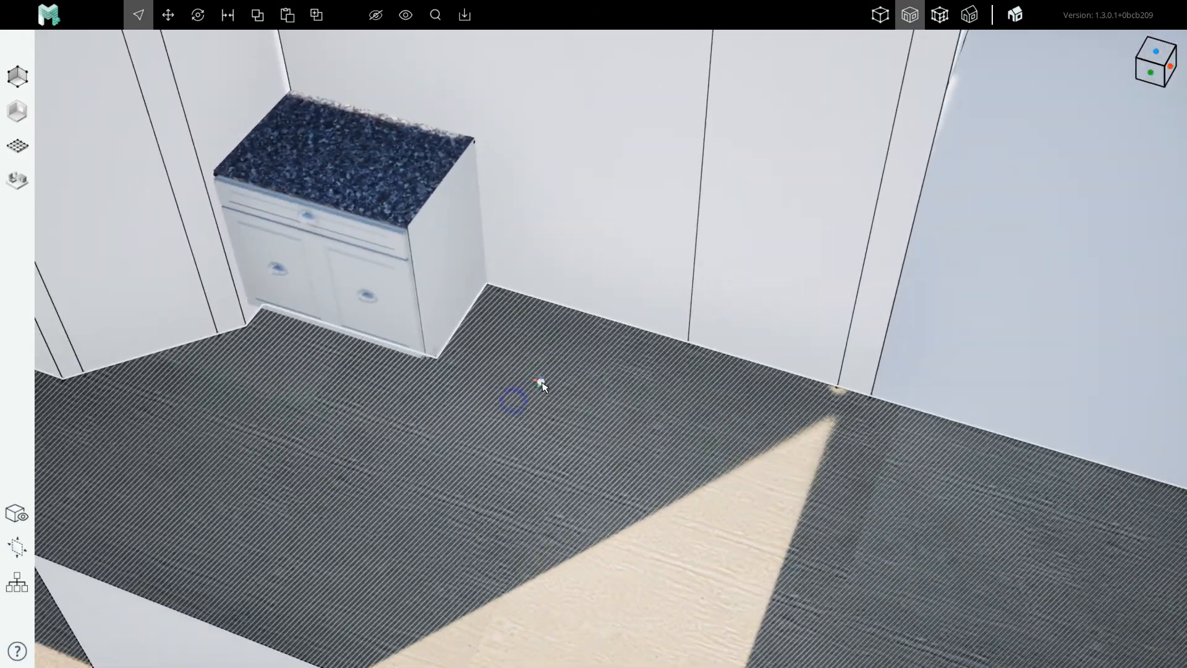
left_click(541, 383)
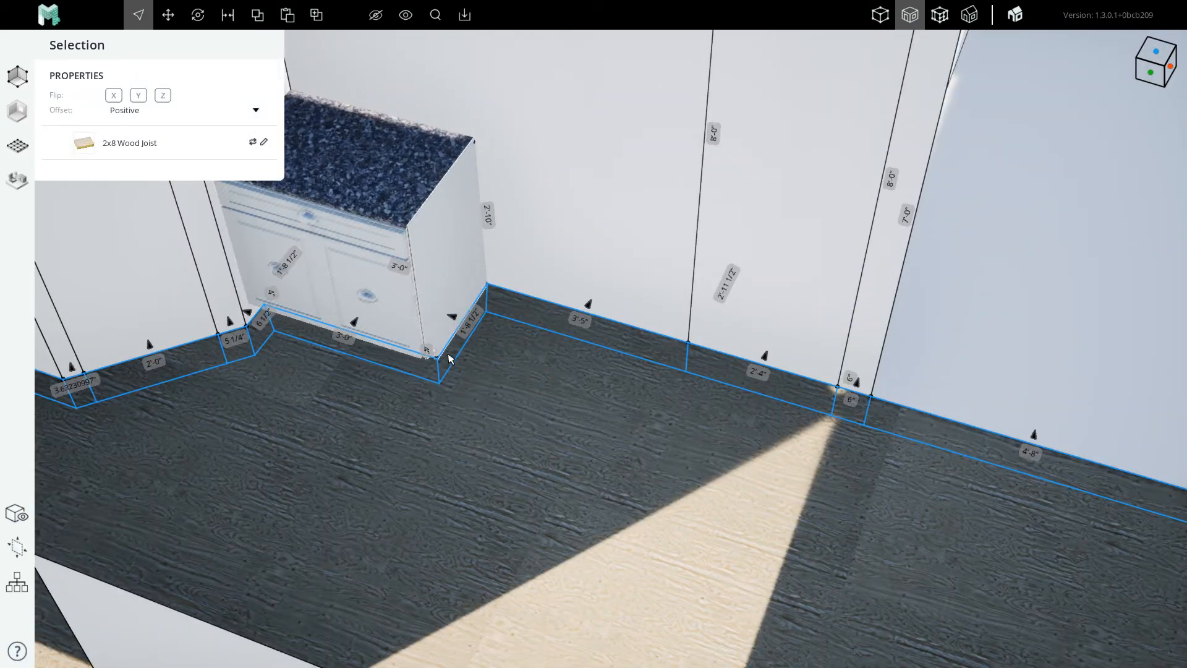
scroll(419, 405, "down", 4)
scroll(554, 376, "up", 4)
Draw a surface graph rectangle about 3'-0" by 2'-0" on the floor against the wall beside the cabinet.
key("g")
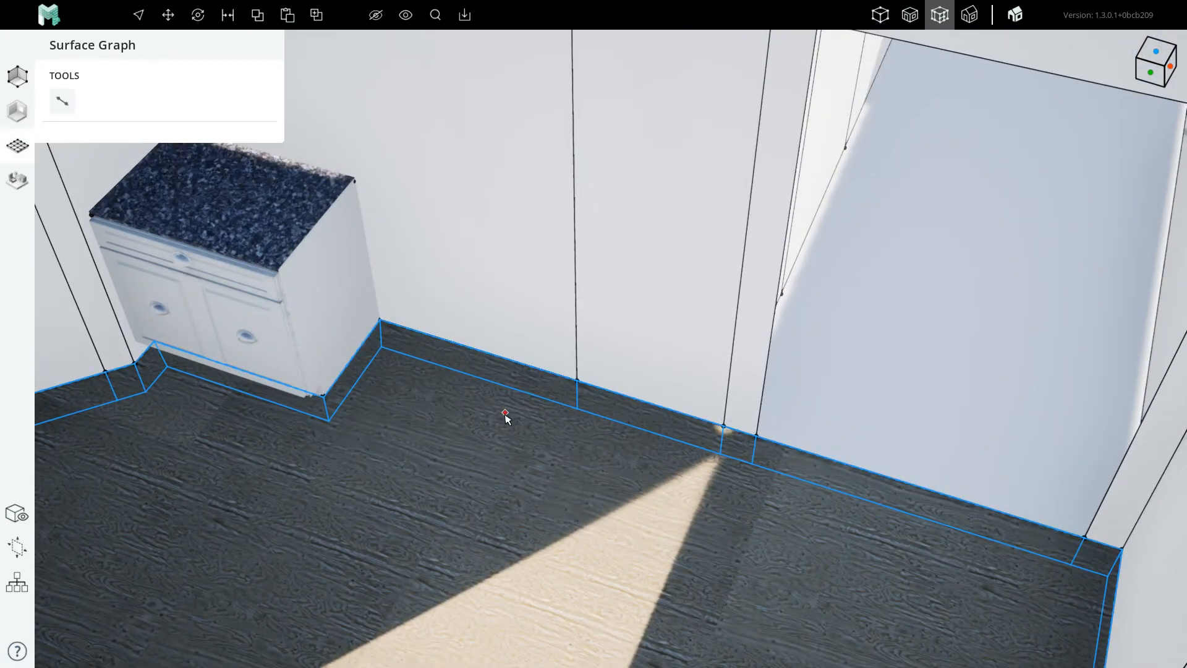
left_click(482, 478)
scroll(489, 433, "up", 4)
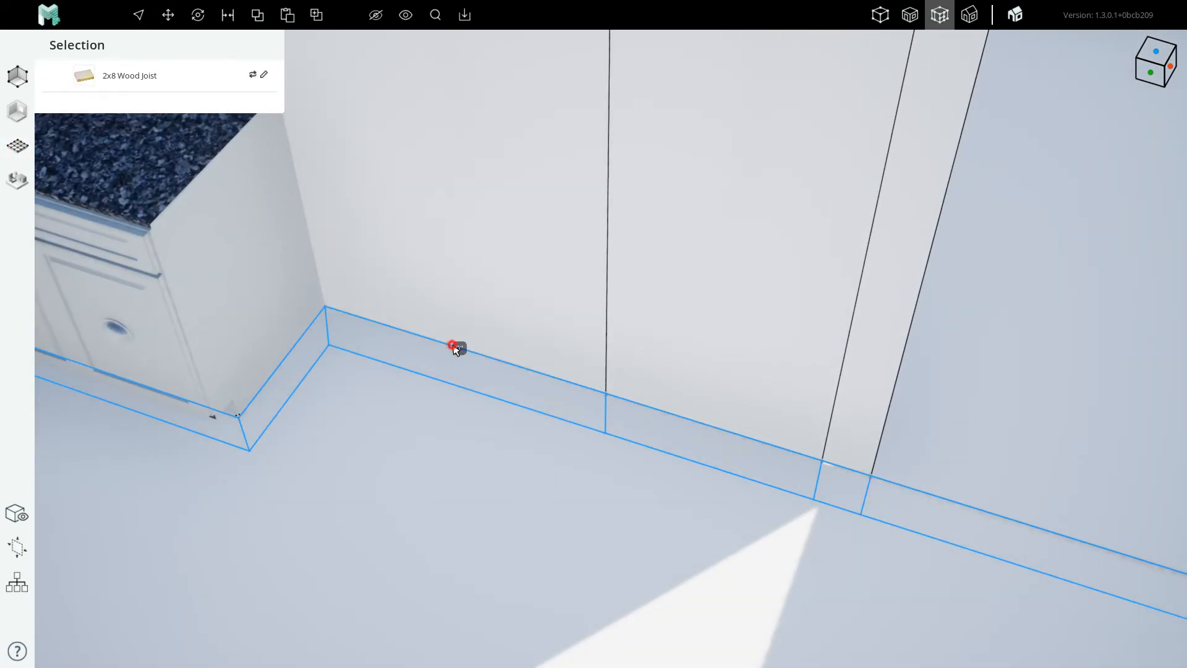
left_click(428, 404)
left_click(368, 487)
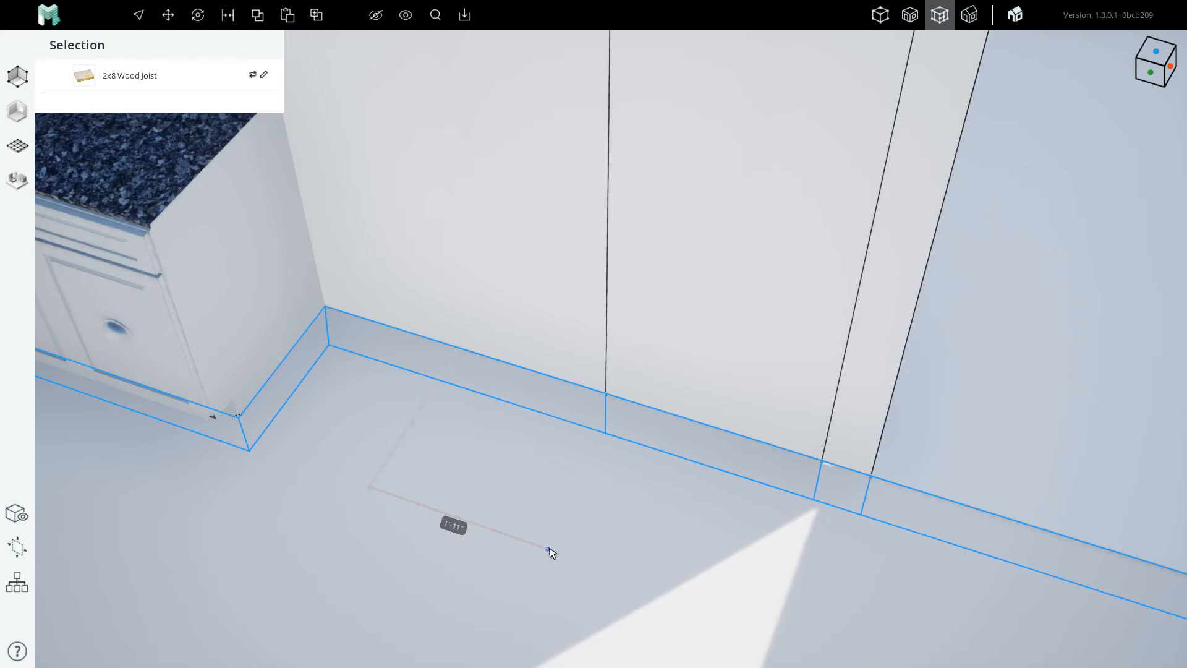
left_click(548, 550)
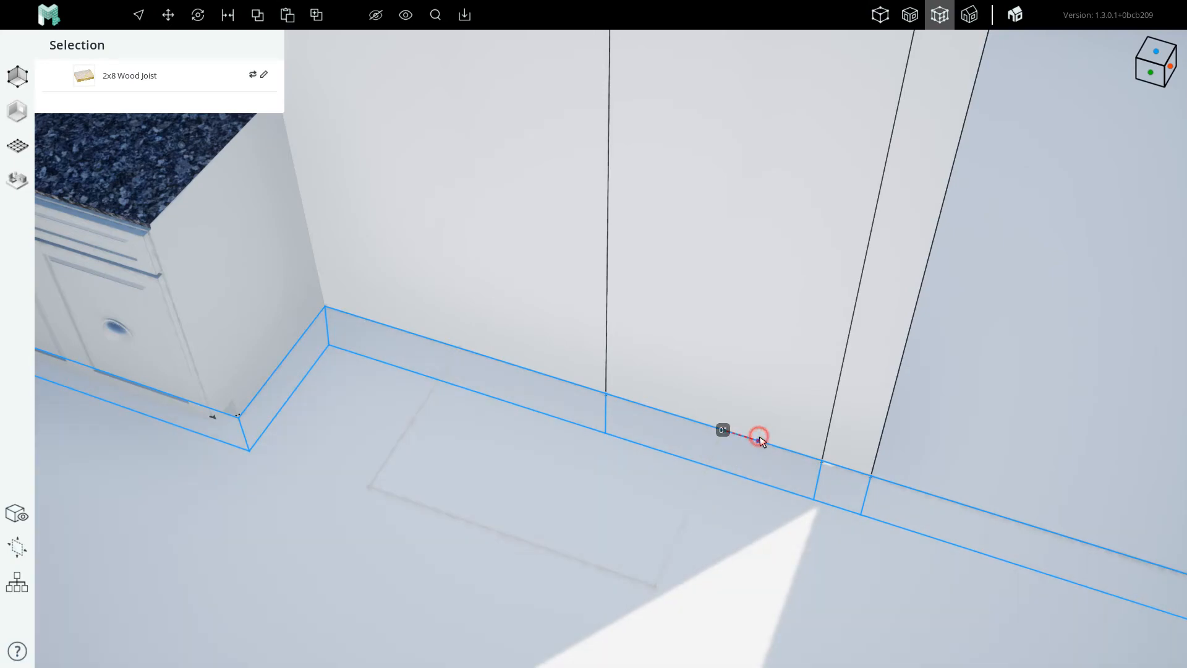
key("Escape")
Place a One Drawer Over Two Doors cabinet on the floor rectangle, taking its 2'-10" height from the existing cabinet.
scroll(521, 430, "down", 4)
scroll(526, 435, "up", 3)
key("c")
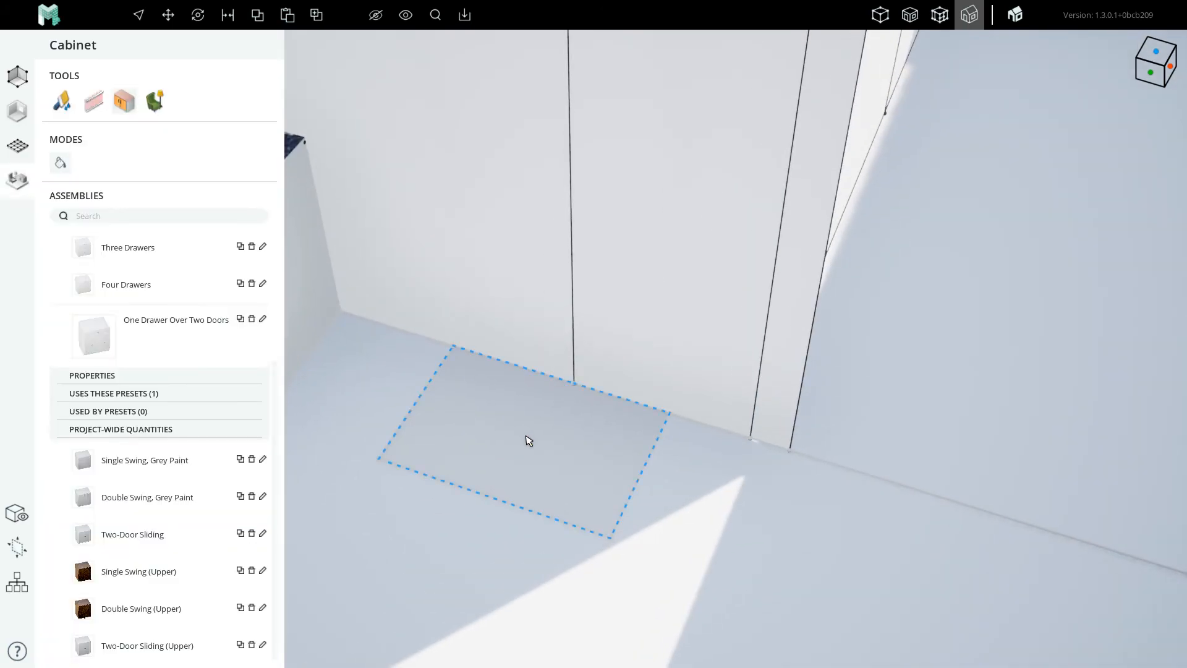
middle_click_drag(516, 443, 545, 418)
middle_click_drag(561, 306, 734, 366)
scroll(488, 268, "up", 4)
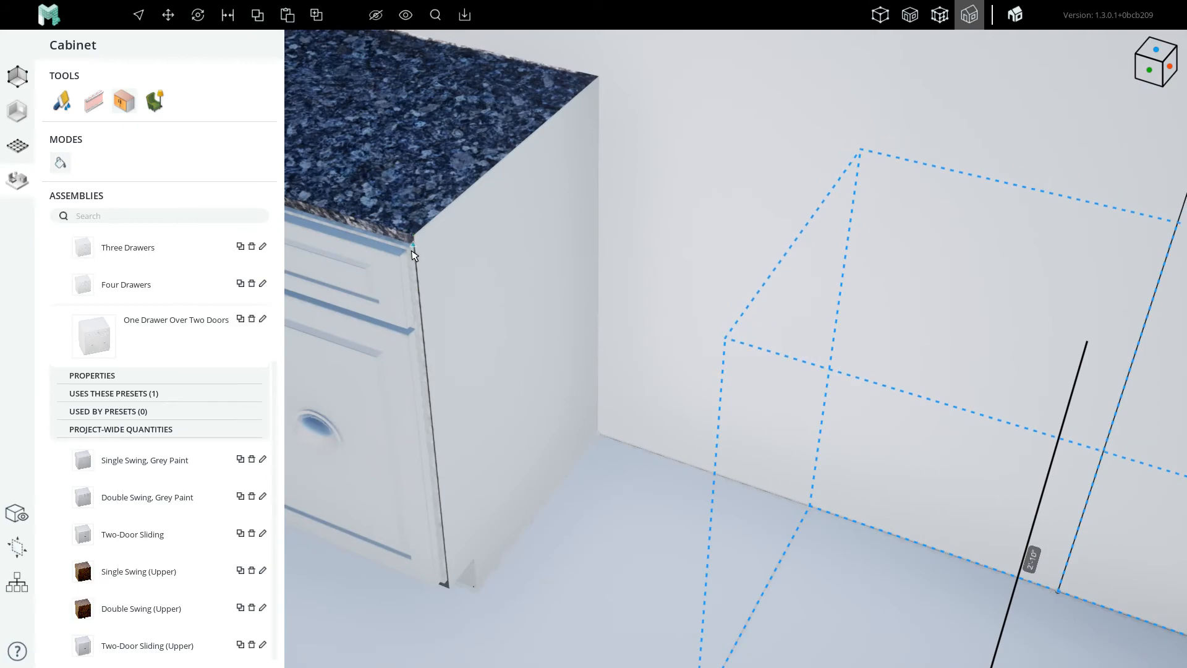
scroll(398, 255, "up", 5)
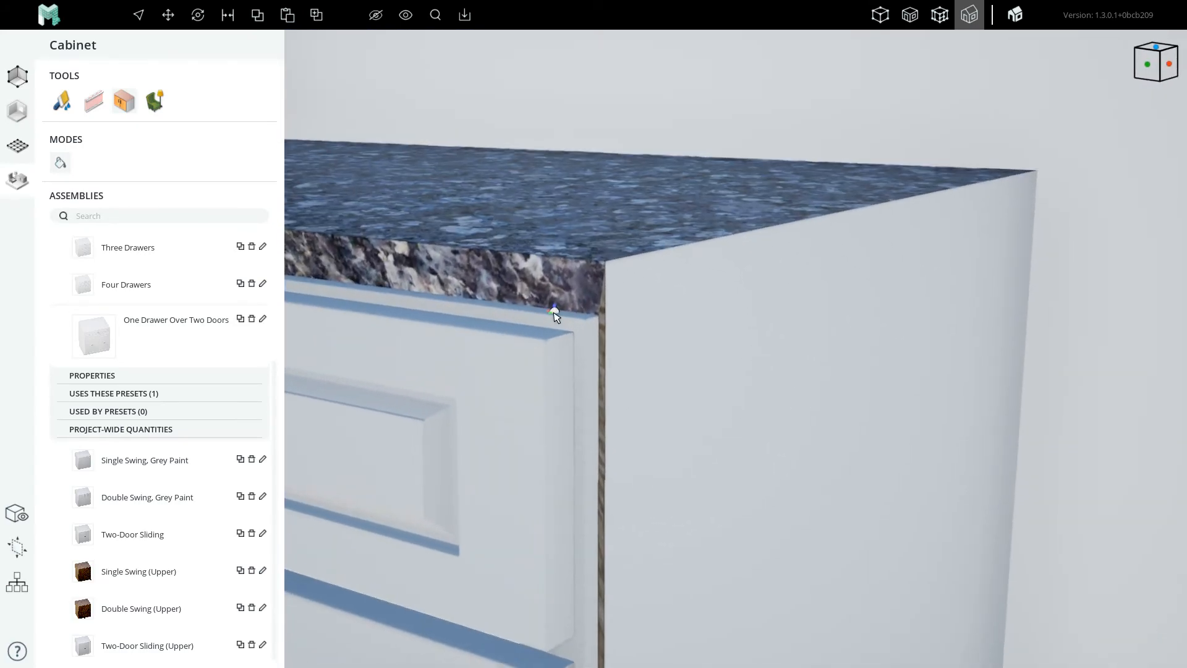
left_click(606, 326)
Deselect the new cabinet and compare it with the custom-built cabinet from several angles.
scroll(451, 376, "down", 10)
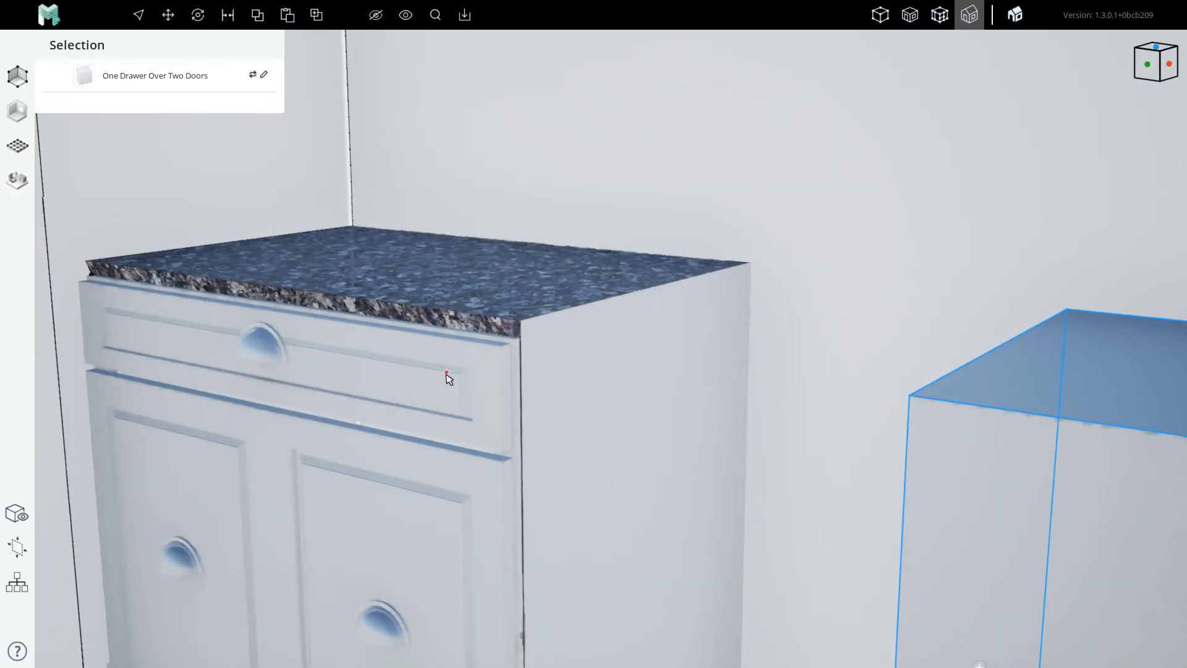
scroll(514, 267, "down", 2)
scroll(535, 380, "up", 5)
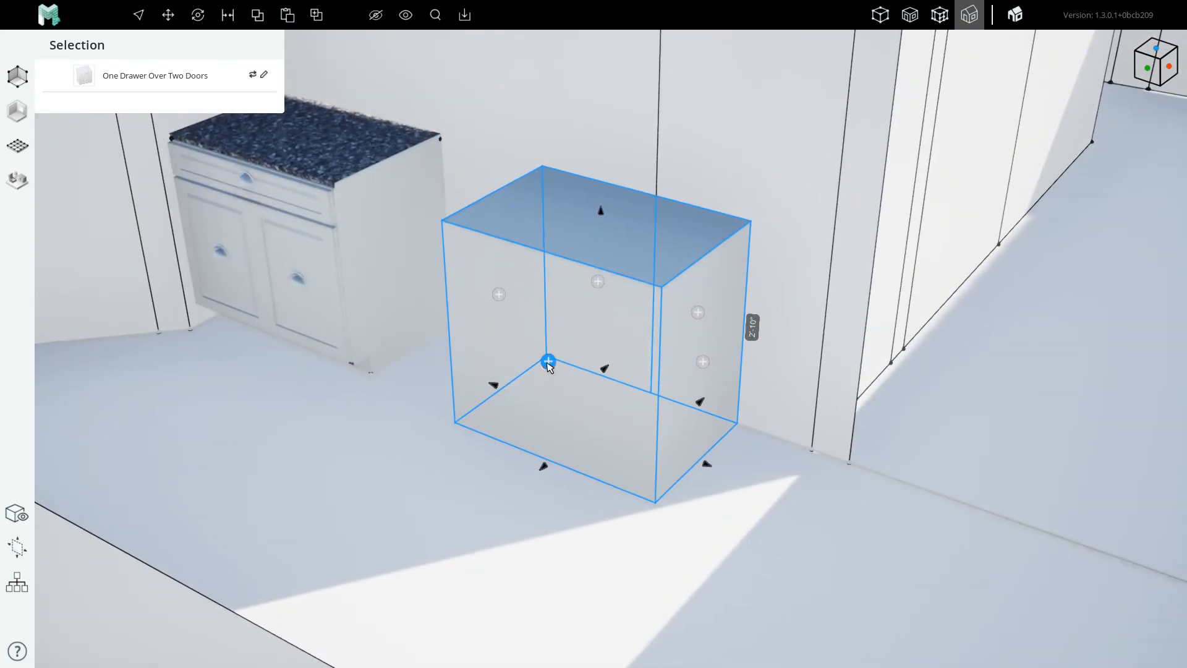
middle_click_drag(509, 304, 549, 387)
right_click_drag(548, 387, 569, 384)
key("Escape")
scroll(623, 297, "up", 4)
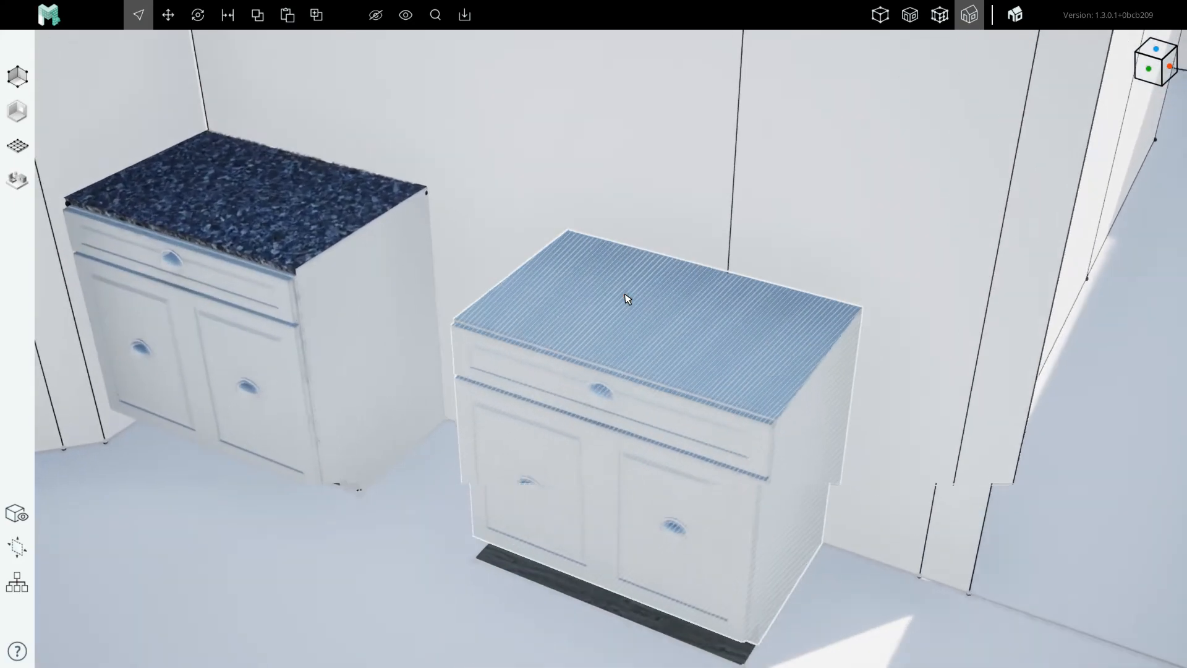
scroll(615, 268, "down", 5)
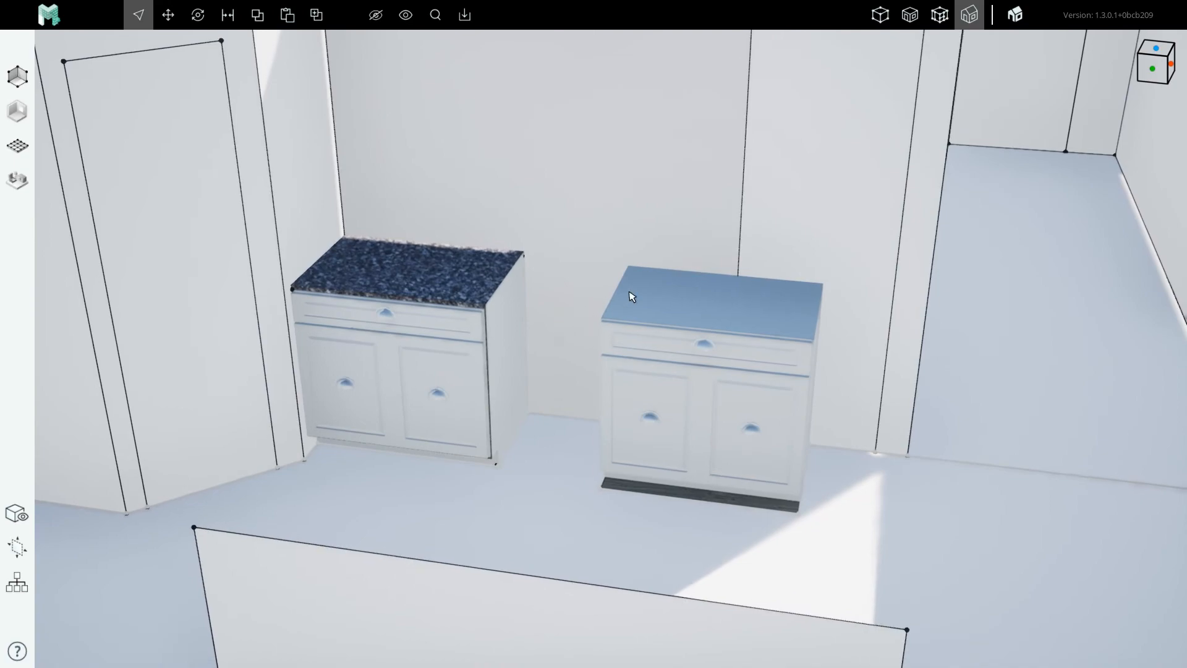
mouse_move(639, 329)
right_mouse_down()
mouse_move(493, 416)
mouse_move(526, 428)
right_mouse_up()
scroll(495, 417, "up", 4)
scroll(525, 428, "down", 4)
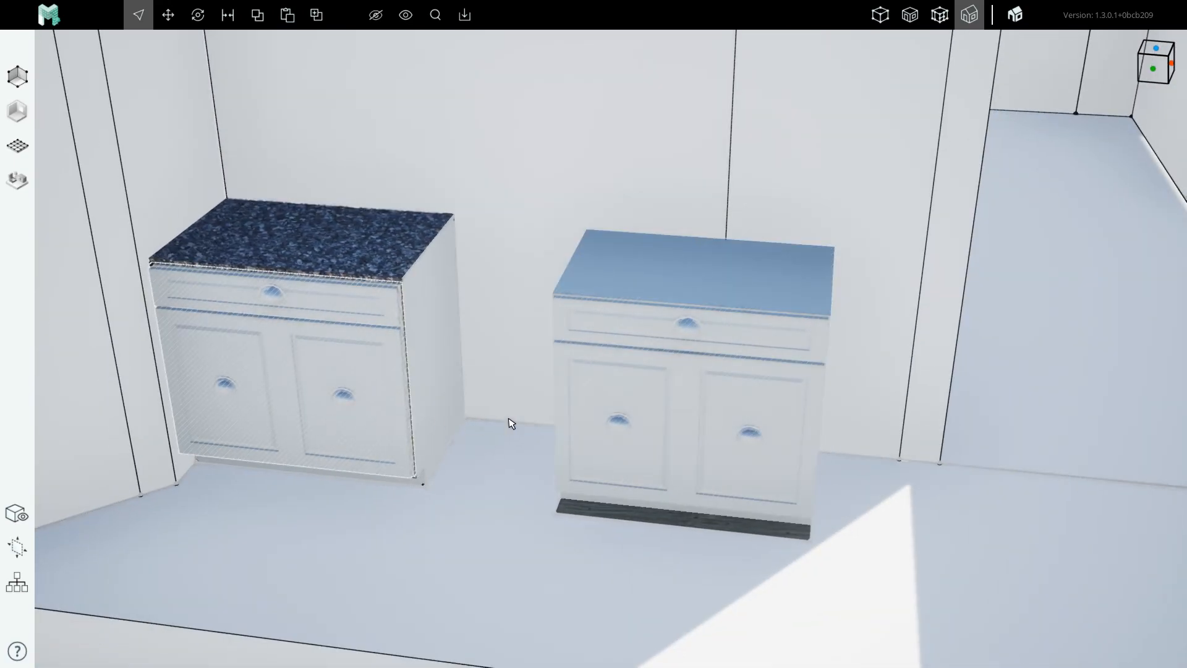
right_click_drag(541, 451, 407, 367)
scroll(407, 368, "down", 3)
Step the display up from massing only to all assemblies and select the new cabinet attached to the floor.
key("1")
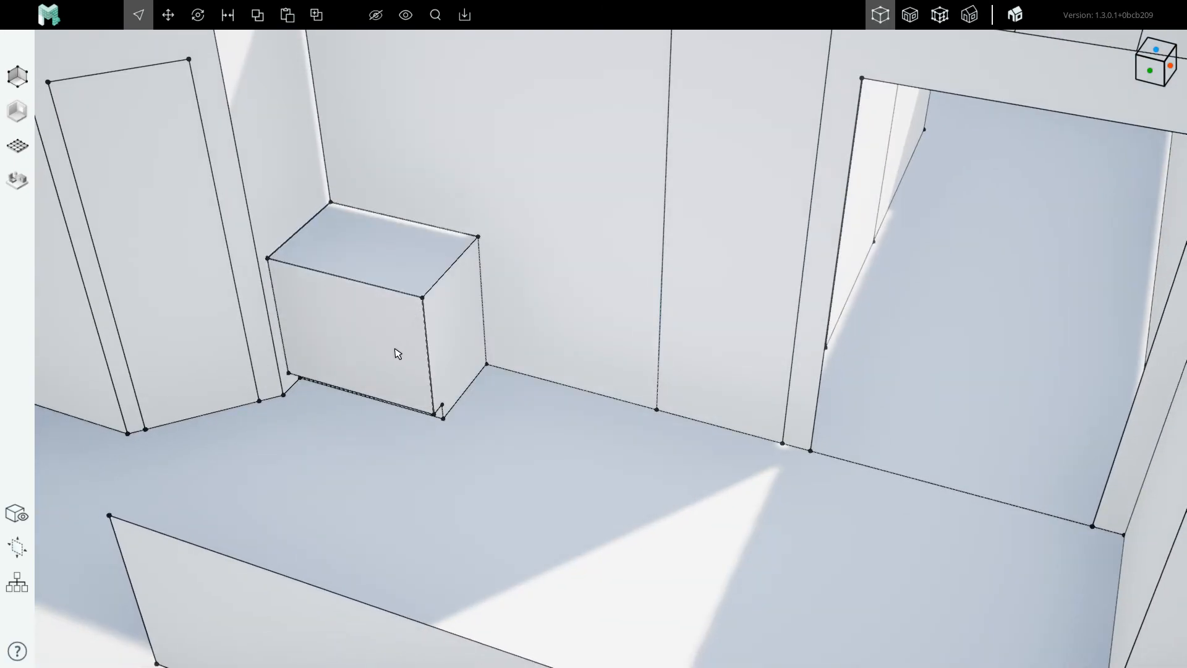
key("2")
key("3")
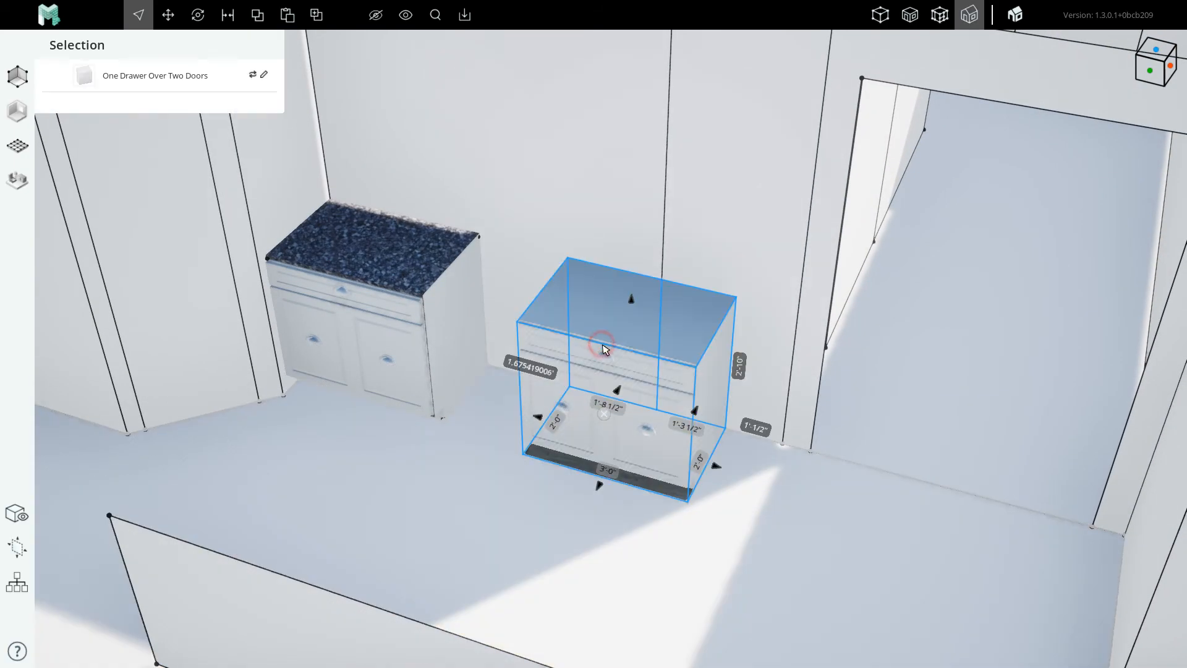
Reselect the new cabinet and examine its position within the whole house model.
scroll(588, 340, "down", 6)
scroll(414, 272, "up", 1)
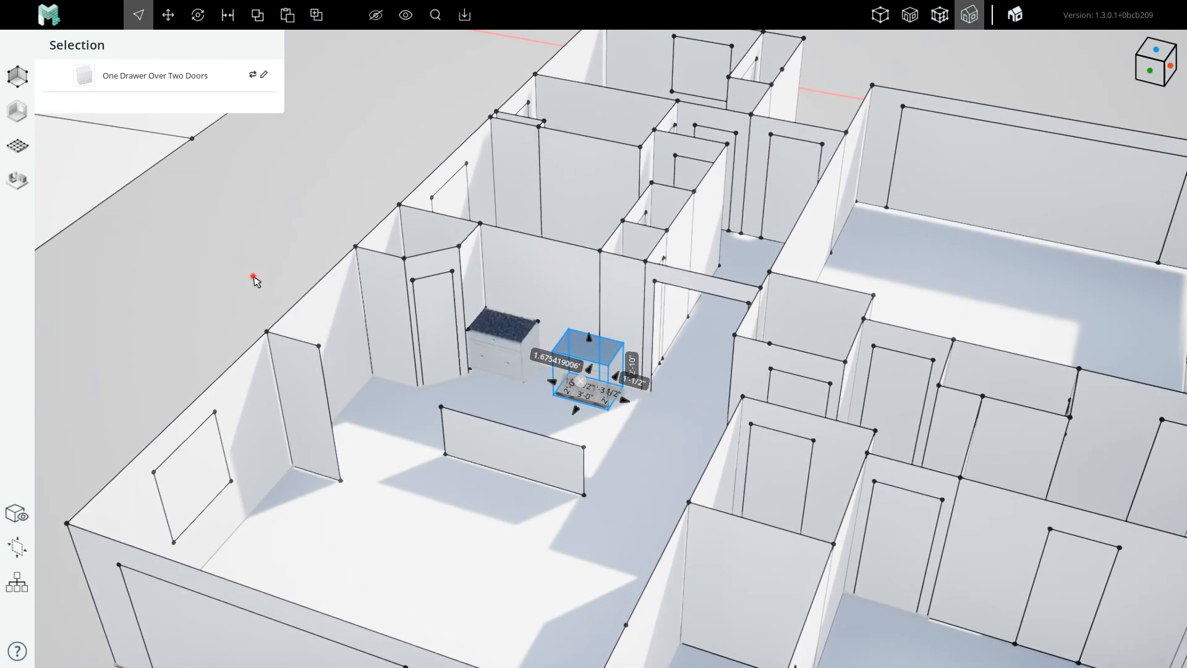
left_click(257, 279)
right_click_drag(570, 371, 570, 376)
scroll(570, 371, "up", 3)
left_click(594, 363)
scroll(575, 362, "down", 6)
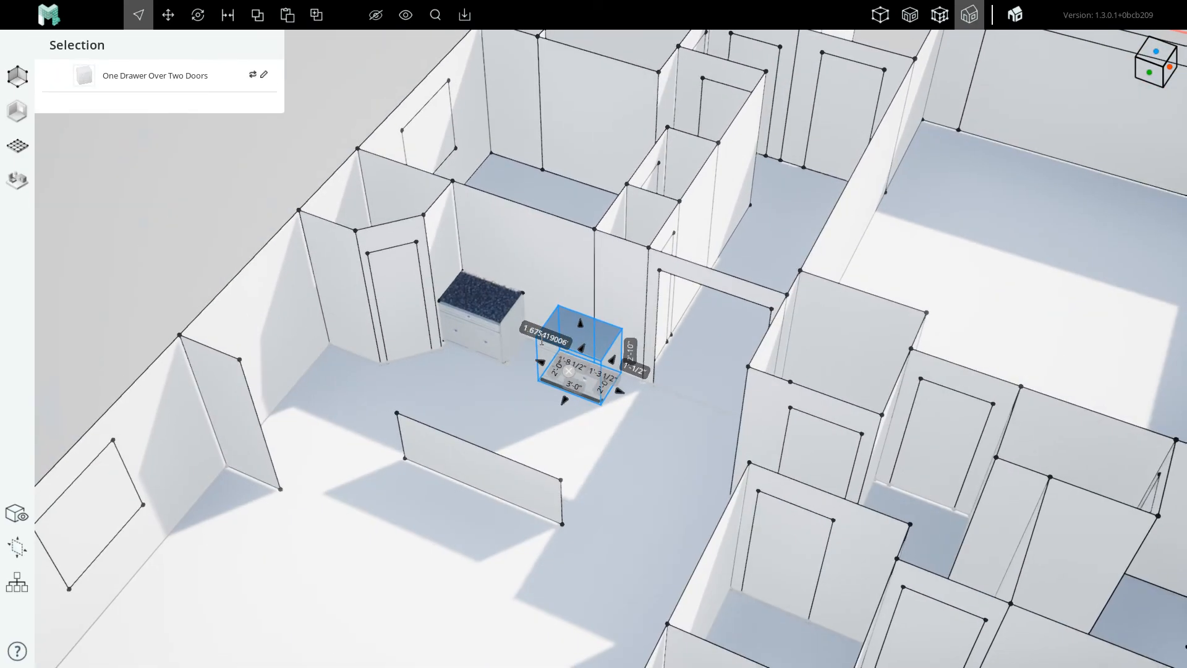
scroll(546, 359, "up", 3)
scroll(546, 352, "down", 5)
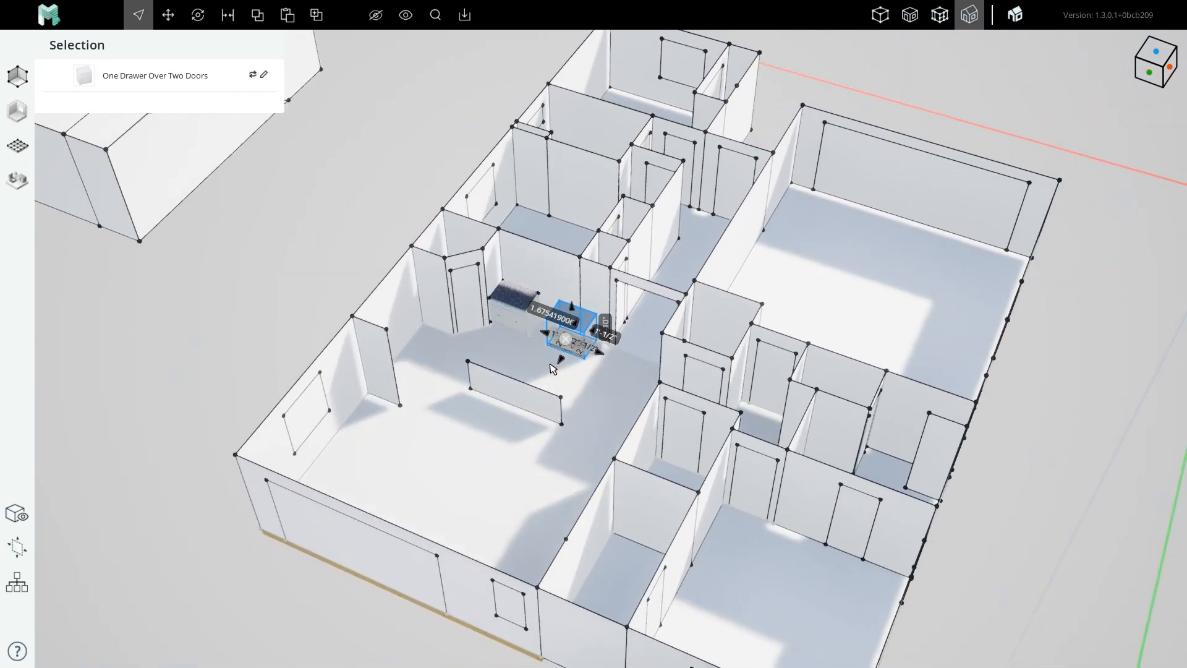
Examine the custom-built cabinet's toe-kick corner in the massing-only display and the cabinet's place within the whole house model.
scroll(546, 340, "up", 5)
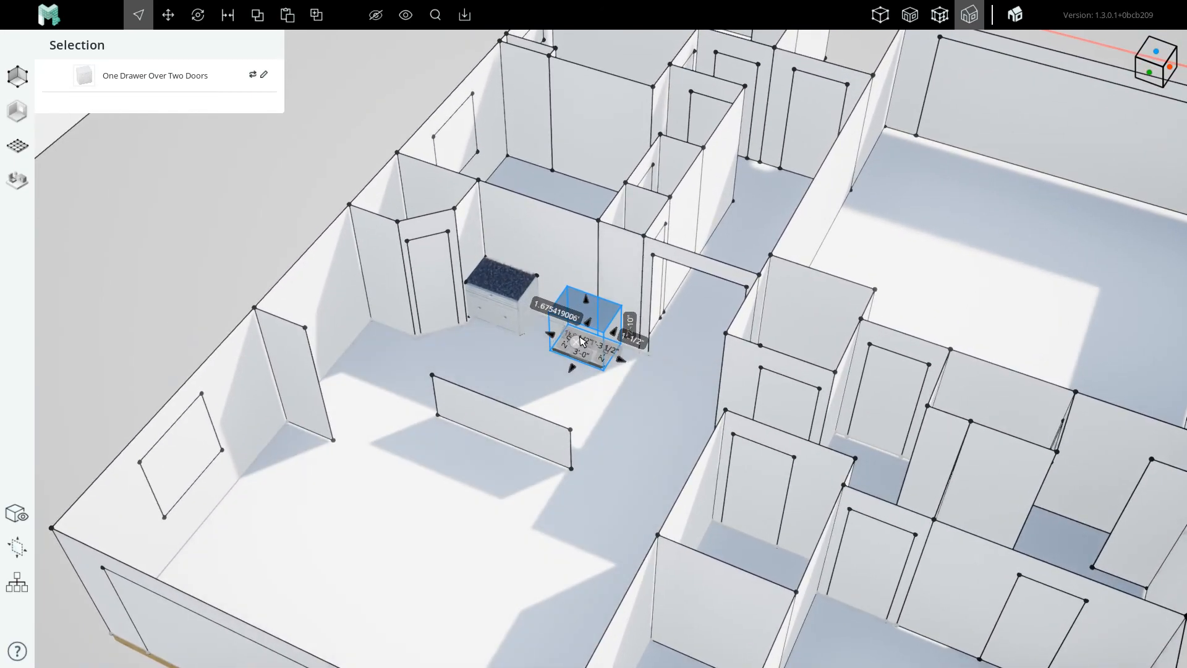
scroll(590, 338, "up", 5)
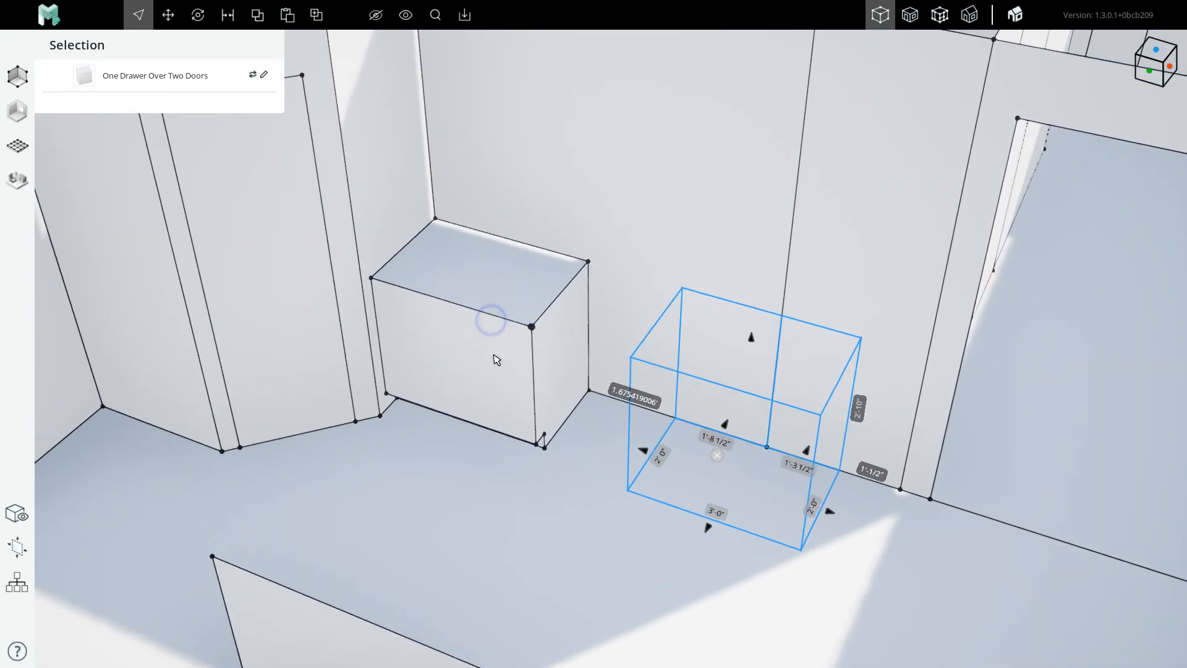
scroll(505, 276, "up", 8)
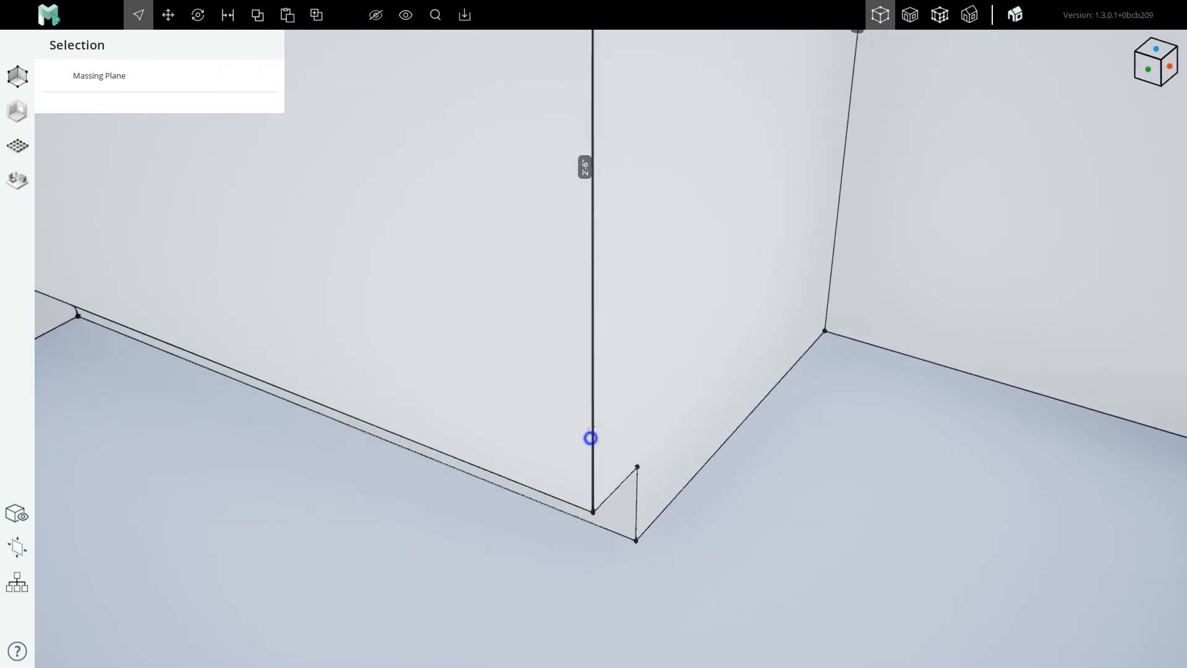
scroll(546, 485, "down", 10)
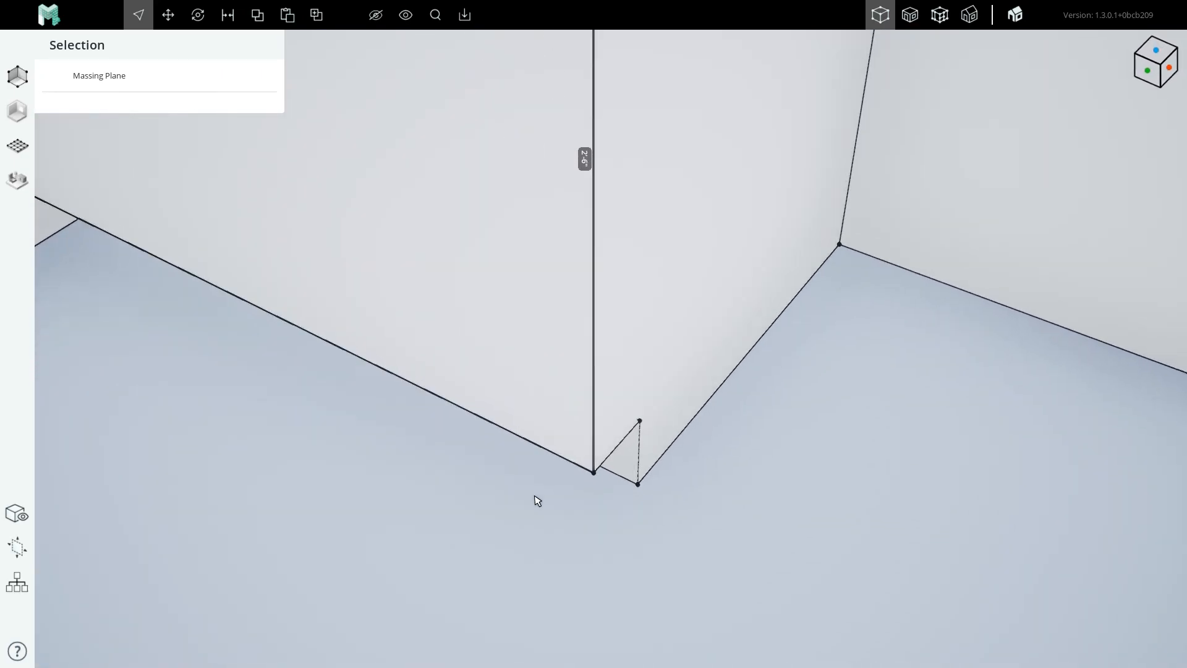
scroll(526, 353, "down", 3)
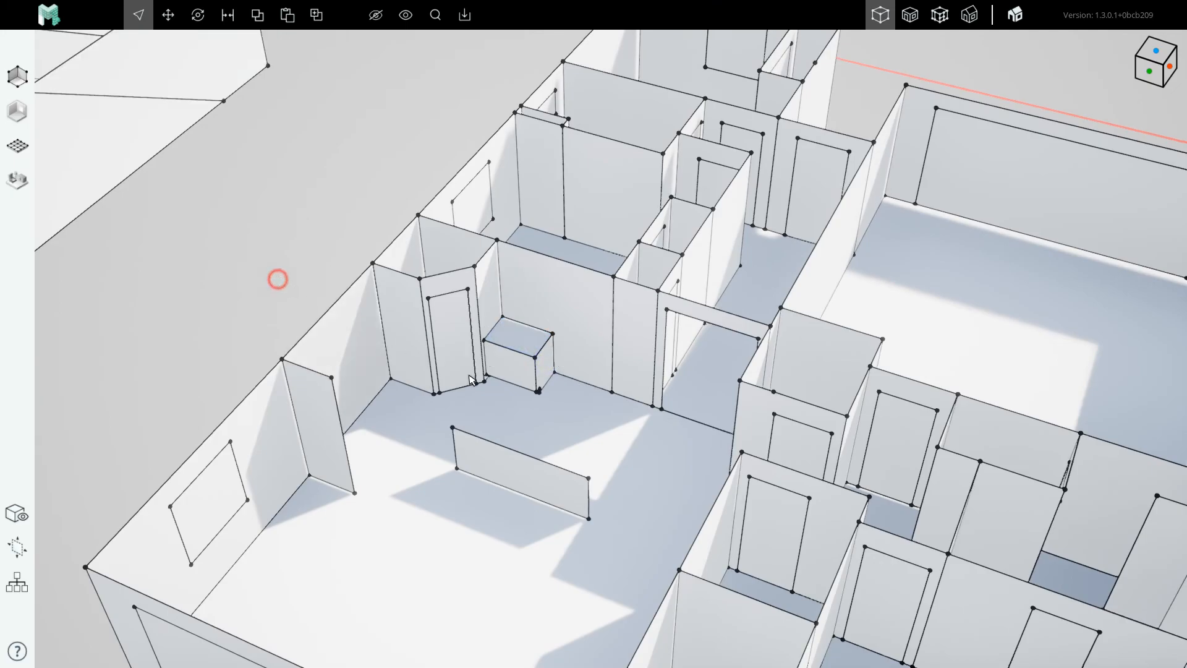
scroll(471, 379, "down", 5)
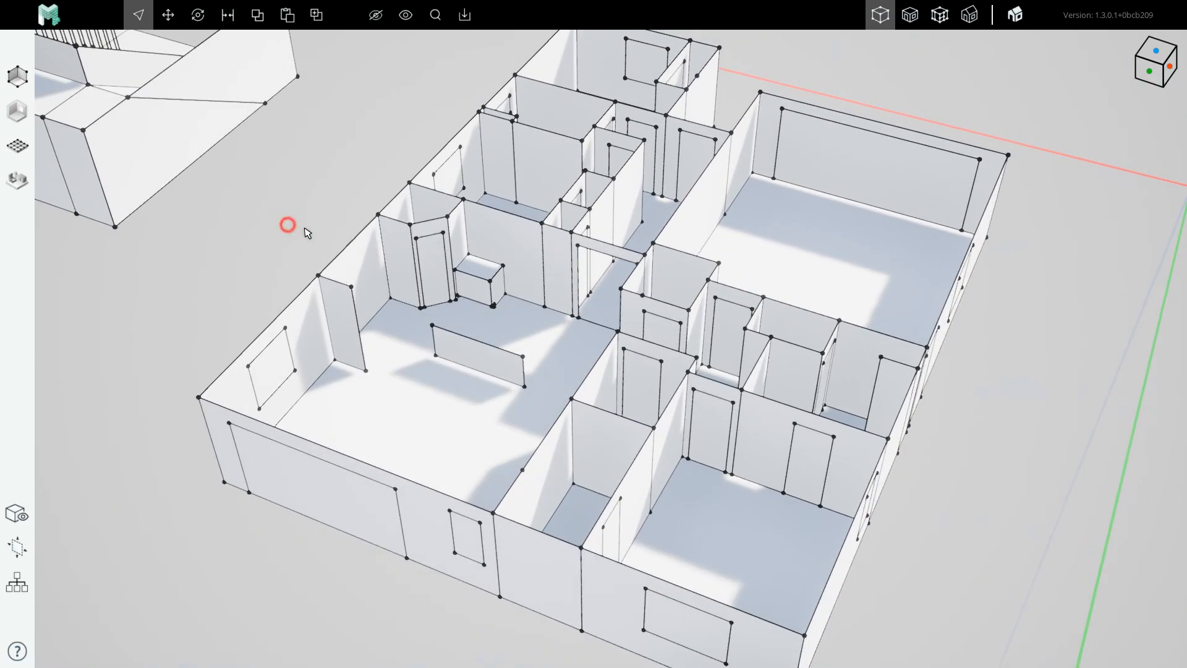
scroll(496, 328, "up", 3)
mouse_move(496, 328)
middle_mouse_down()
mouse_move(593, 328)
mouse_move(493, 324)
mouse_move(581, 447)
mouse_move(522, 424)
mouse_move(512, 371)
mouse_move(551, 384)
mouse_move(489, 402)
middle_mouse_up()
mouse_move(758, 403)
middle_mouse_down()
mouse_move(713, 401)
mouse_move(576, 327)
middle_mouse_up()
scroll(572, 316, "down", 5)
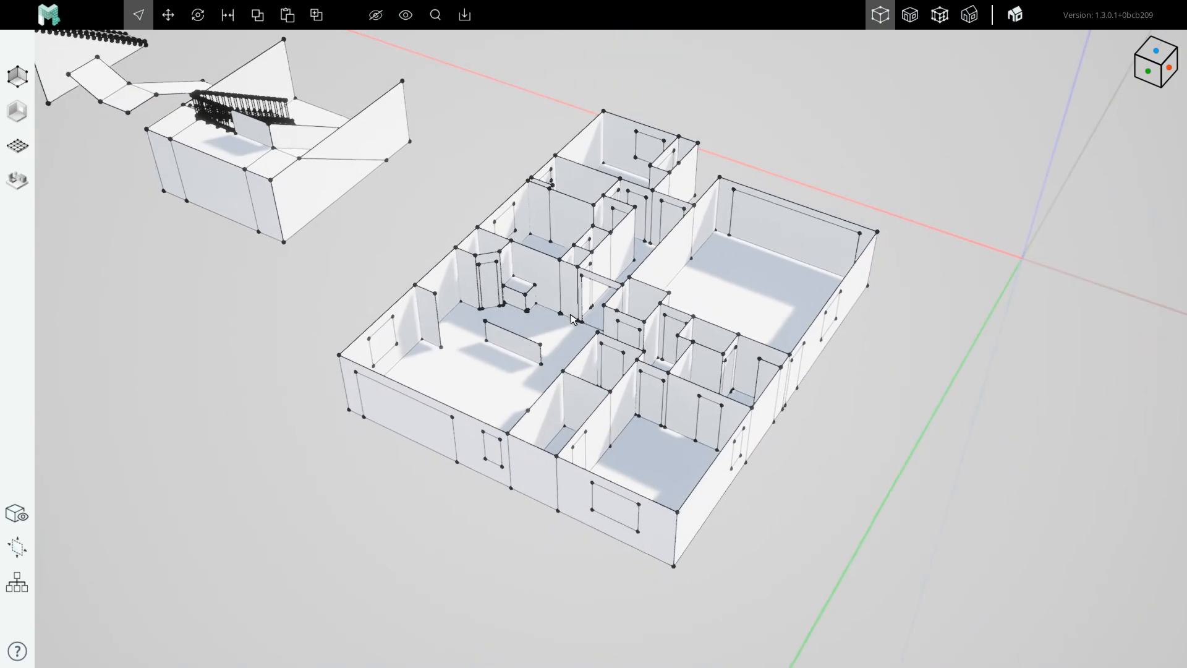